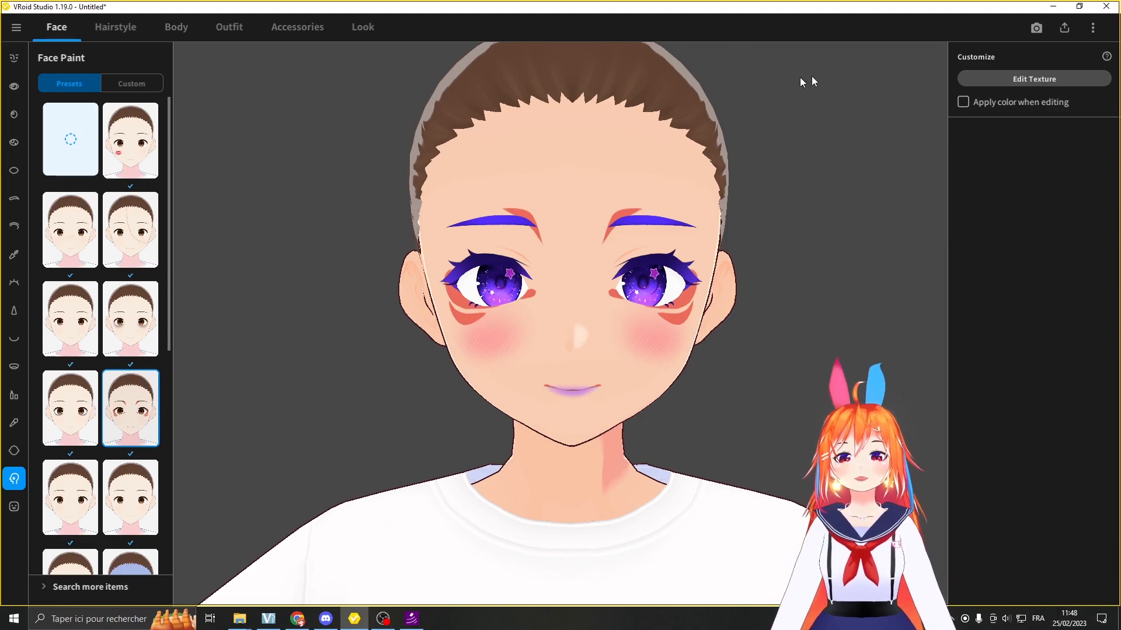
Open the selected face paint's texture for editing.
left_click(1030, 83)
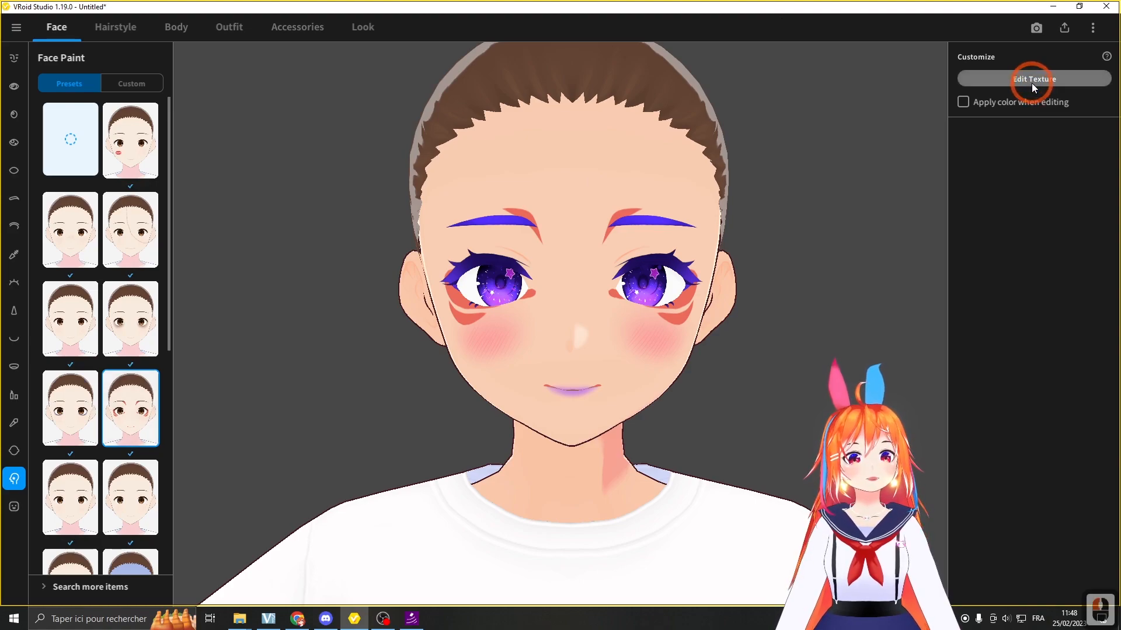
left_click(1031, 83)
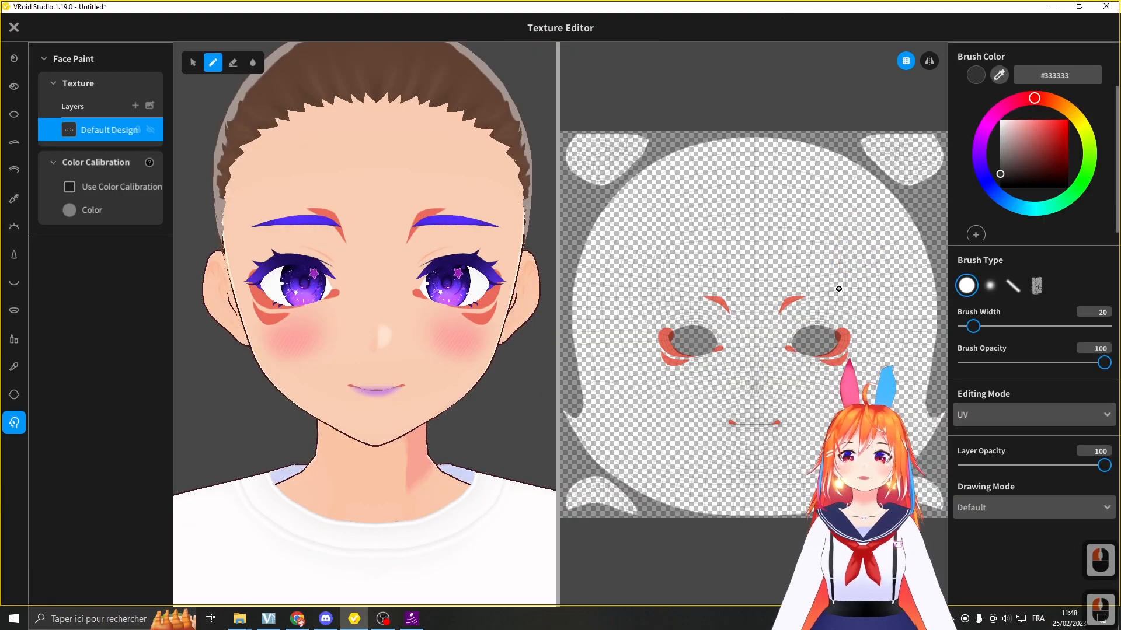
scroll(690, 338, "up", 3)
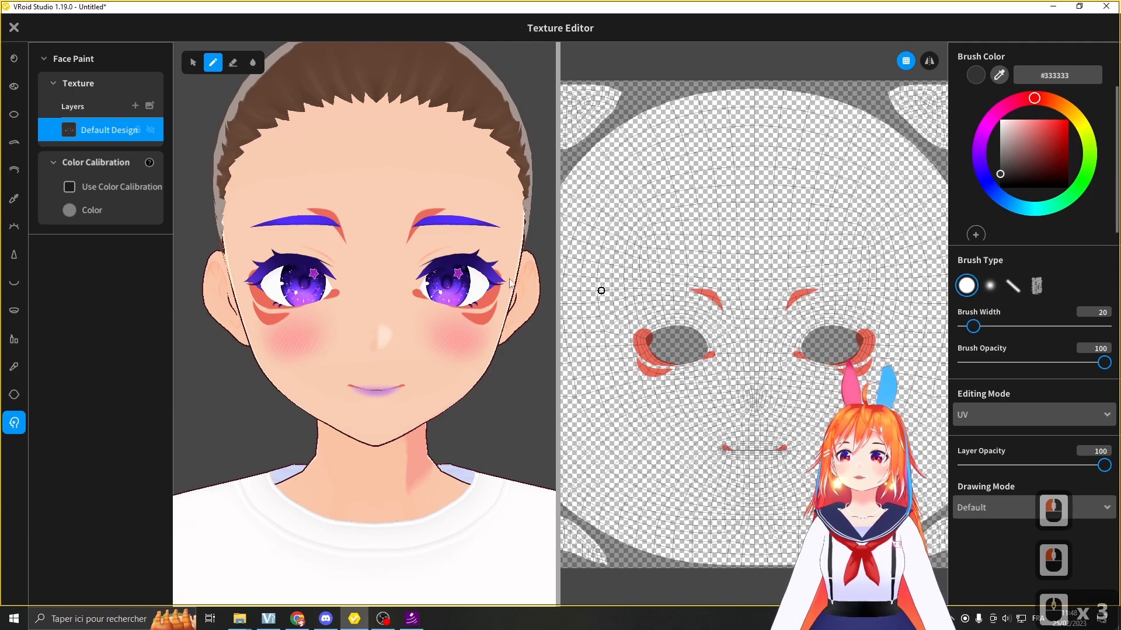
scroll(732, 251, "down", 9)
left_click(729, 244, "shift")
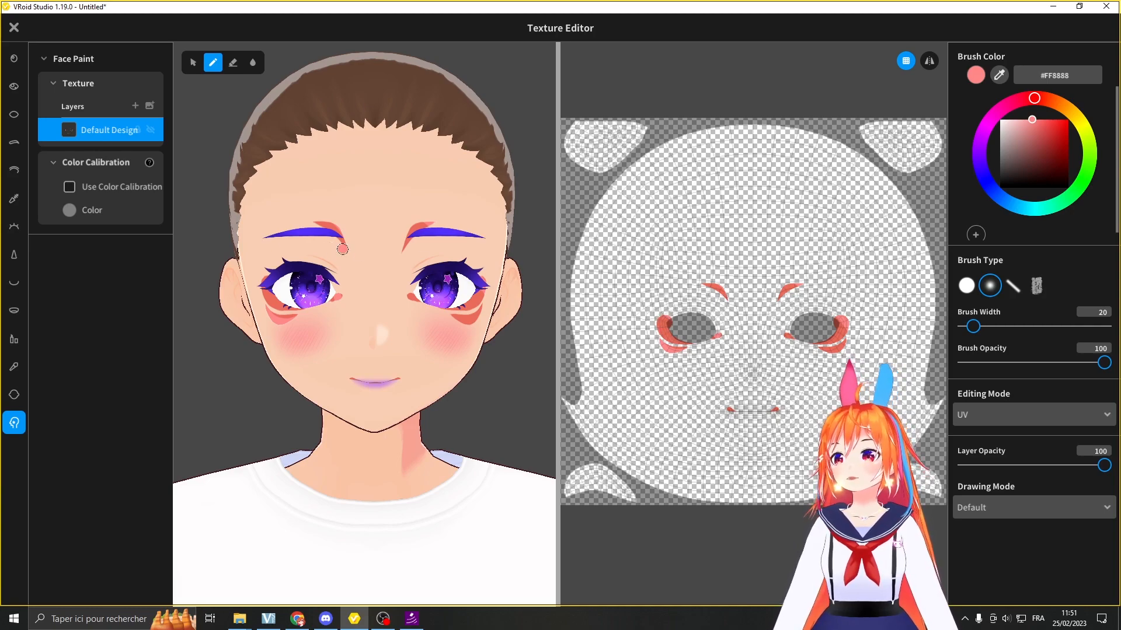
Toggle the Default Design layer's visibility off and on, lock its alpha, and set the brush width to 89.
left_click(149, 130)
left_click(150, 130)
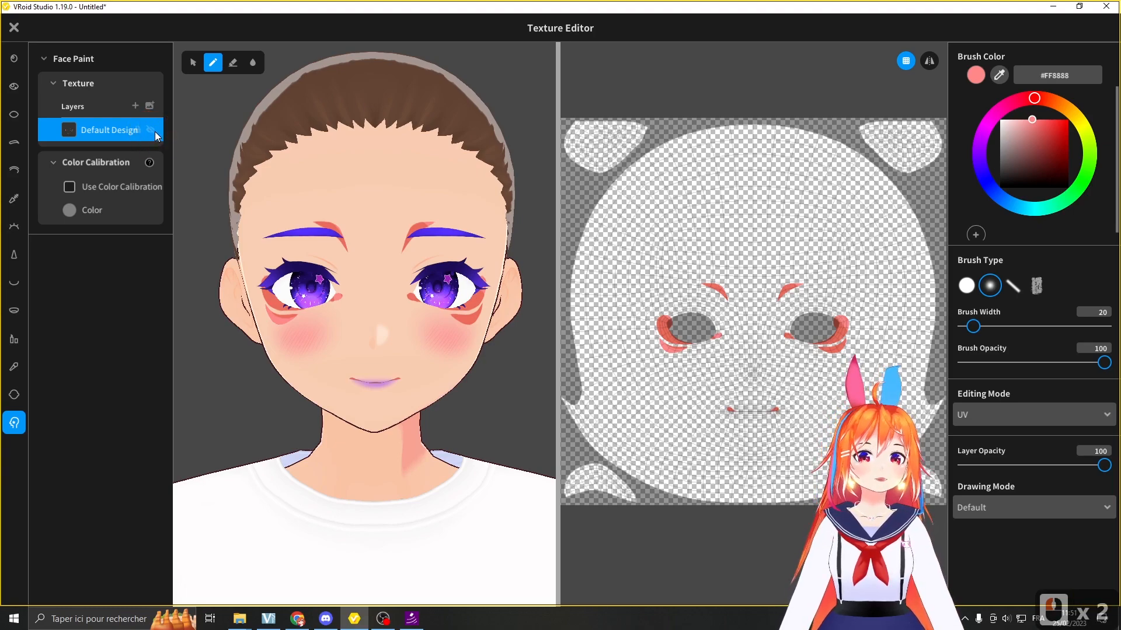
left_click(138, 130)
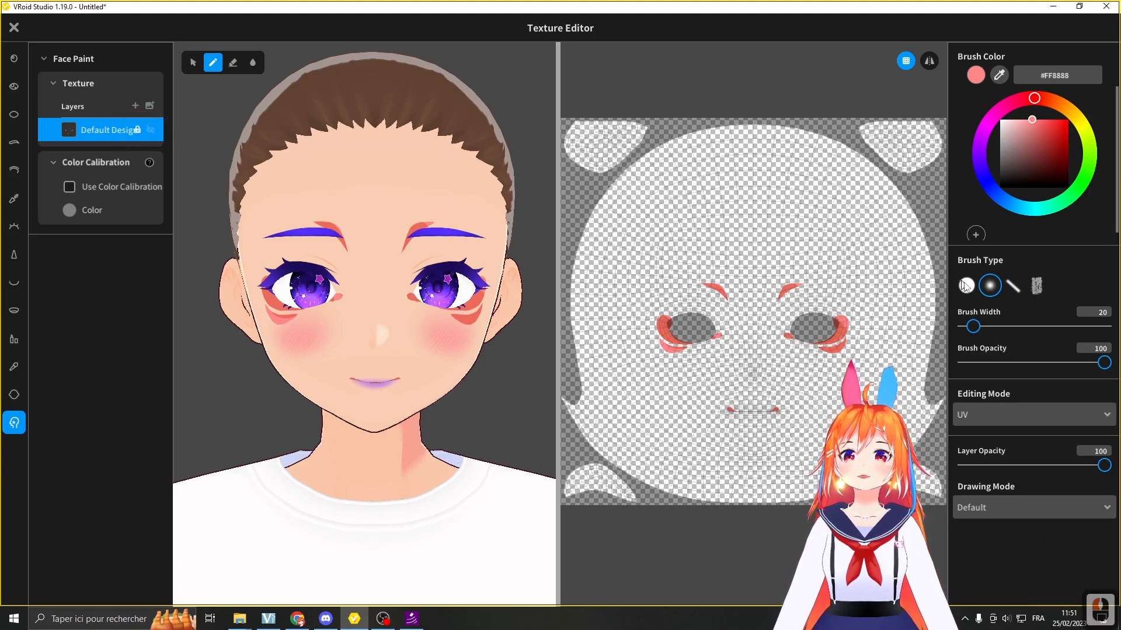
left_click_drag(973, 327, 1004, 326)
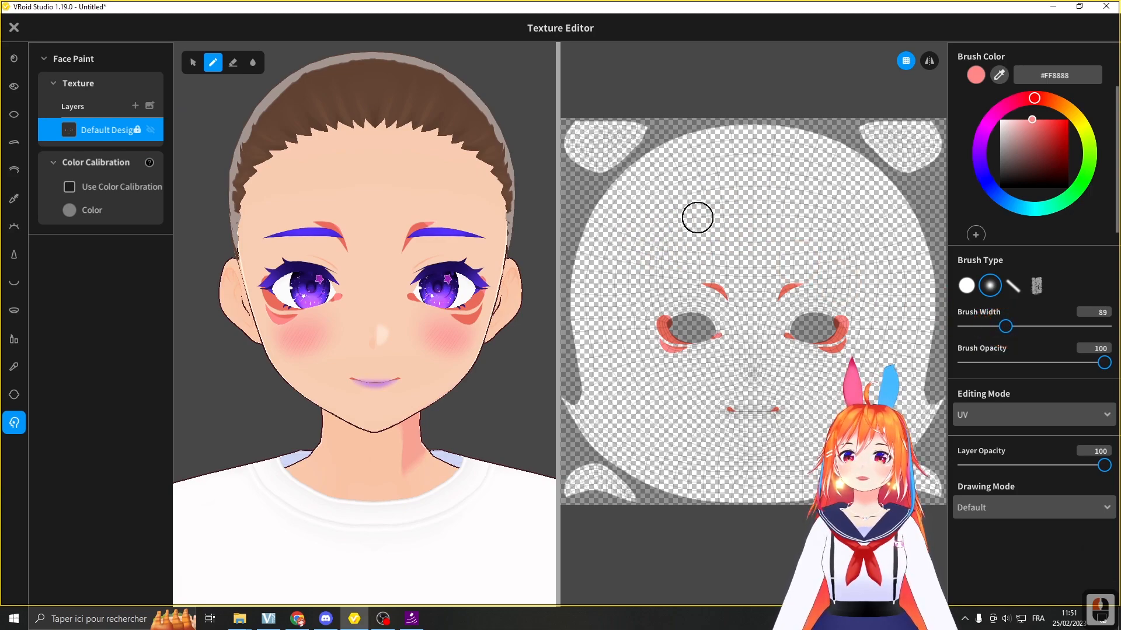
Try painting over the red eye markings on the alpha-locked layer in dark brown #422626, and undo the strokes.
left_click_drag(678, 186, 693, 206)
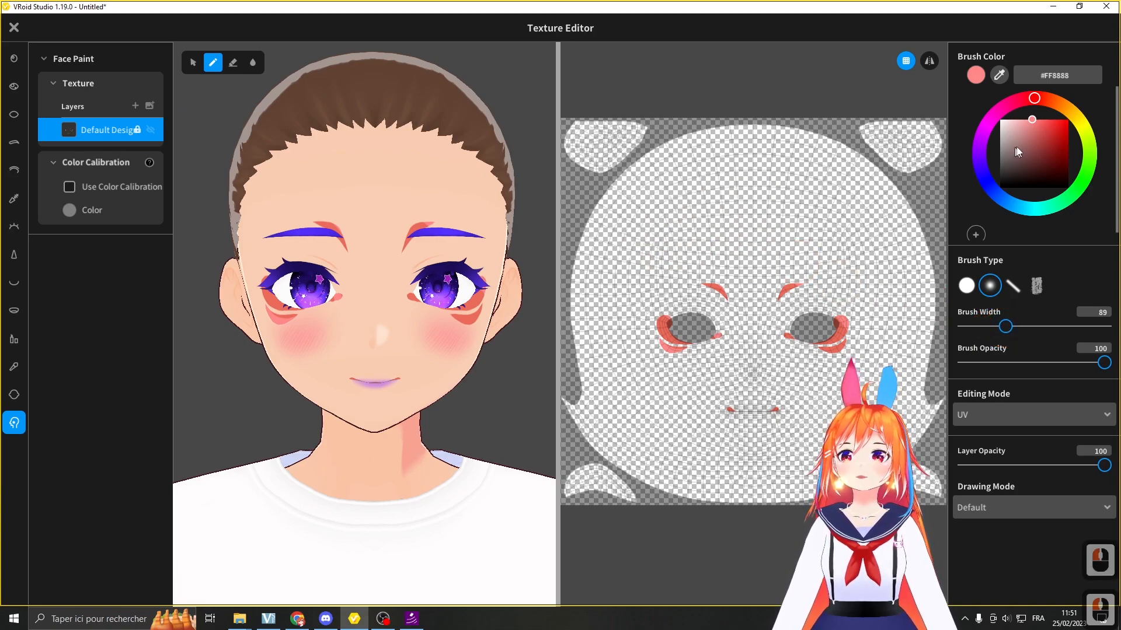
left_click(1029, 170)
mouse_move(669, 338)
left_mouse_down()
mouse_move(625, 345)
mouse_move(683, 317)
mouse_move(781, 295)
left_mouse_up()
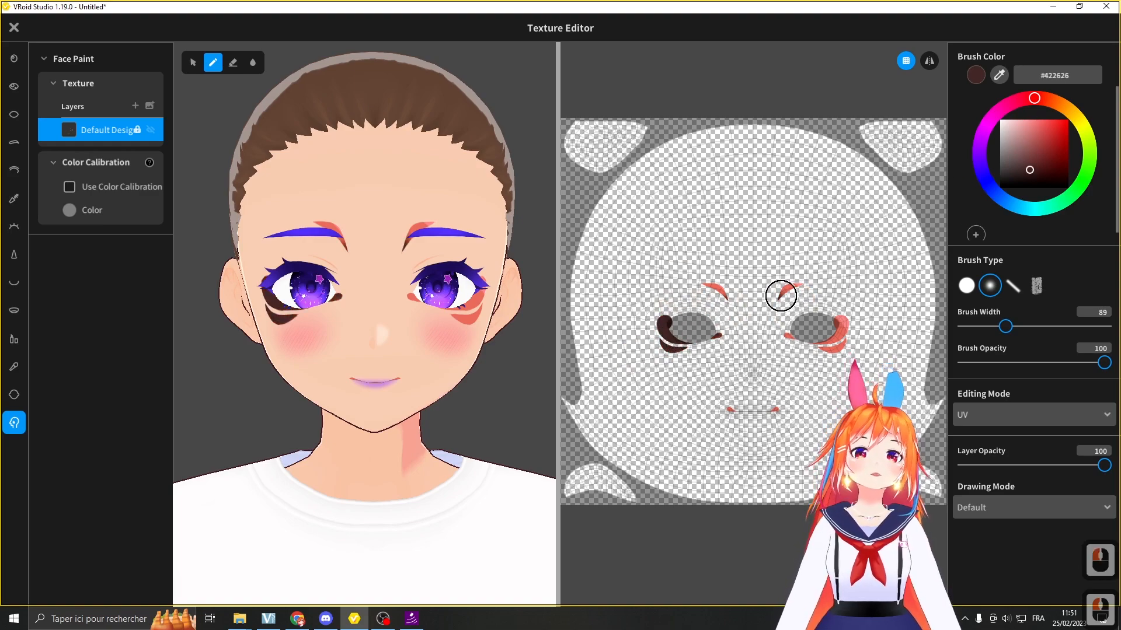
key("ctrl+z")
key("ctrl+z")
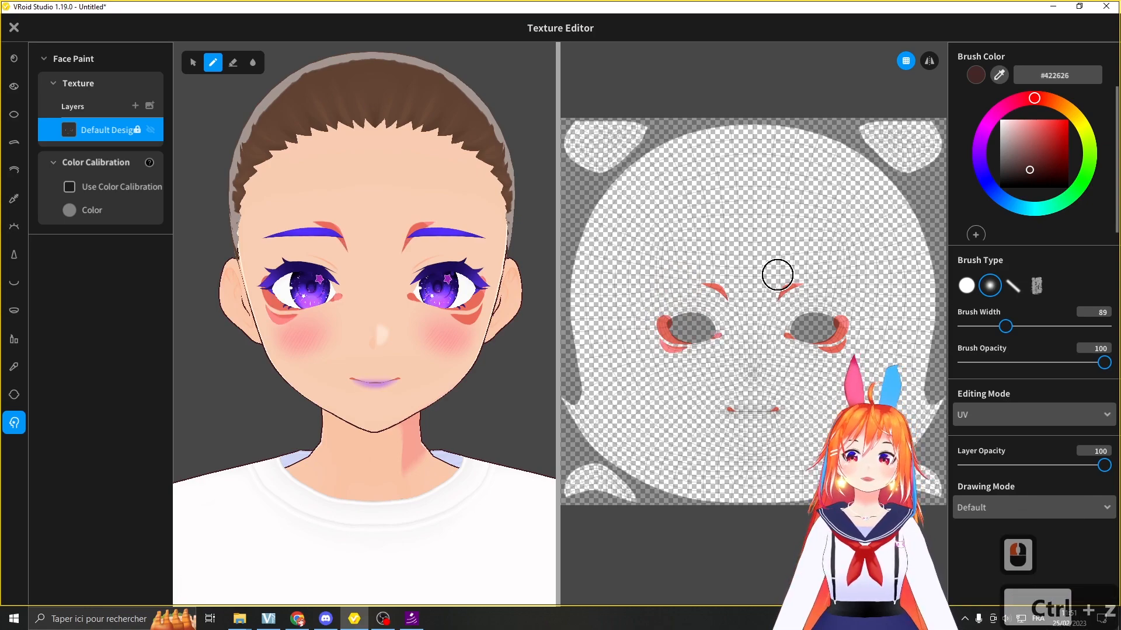
Add a layer above Default Design and paint broad soft #FF7575 strokes across the forehead and eyes.
left_click(135, 106)
left_click(114, 131)
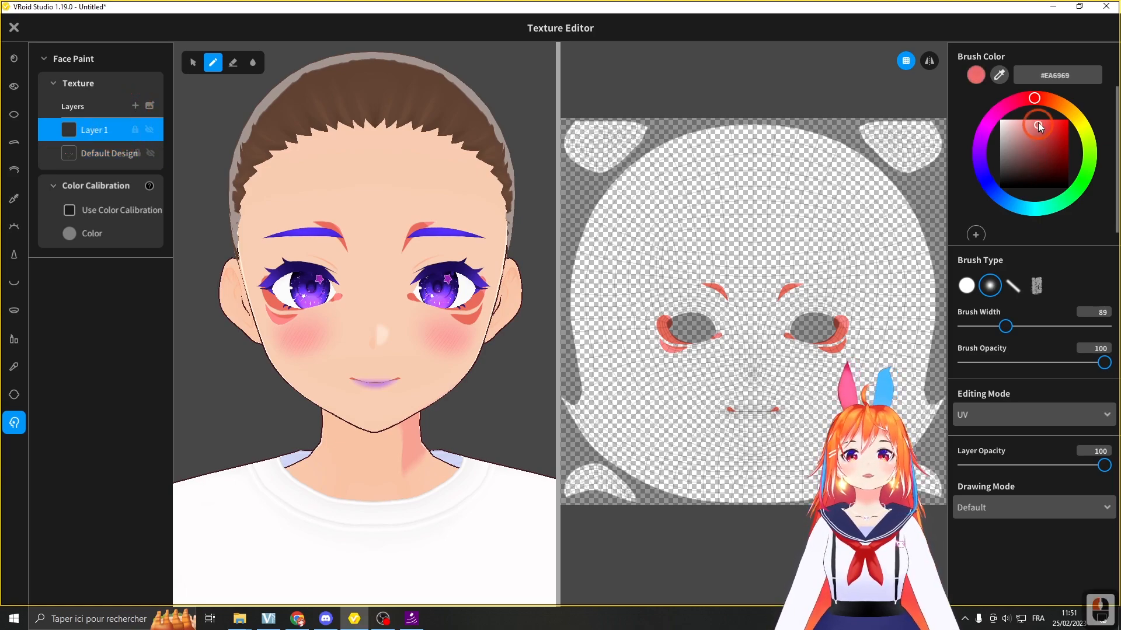
left_click_drag(1037, 123, 1037, 119)
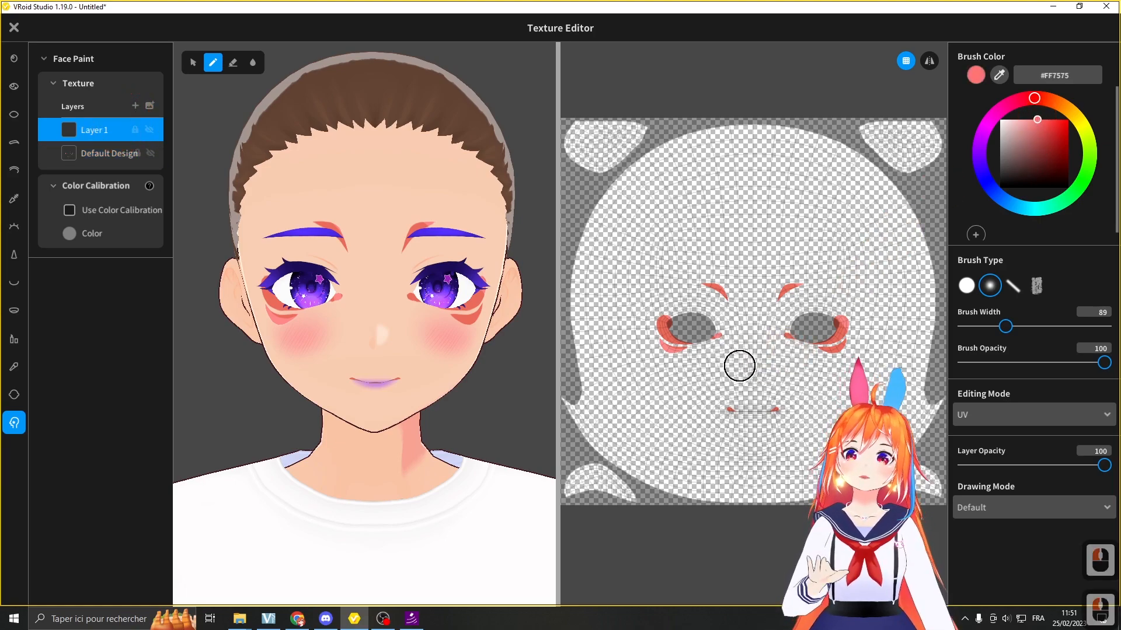
mouse_move(733, 355)
left_mouse_down()
mouse_move(800, 288)
mouse_move(617, 324)
mouse_move(642, 295)
mouse_move(746, 290)
left_mouse_up()
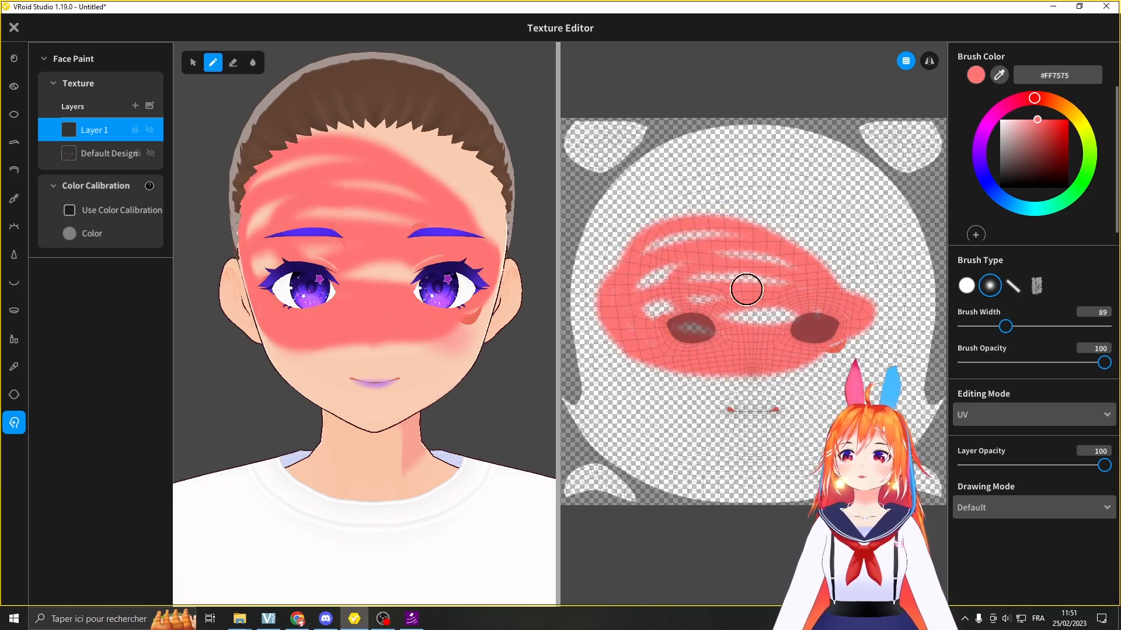
Delete the layer with the red trial strokes.
right_click(104, 129)
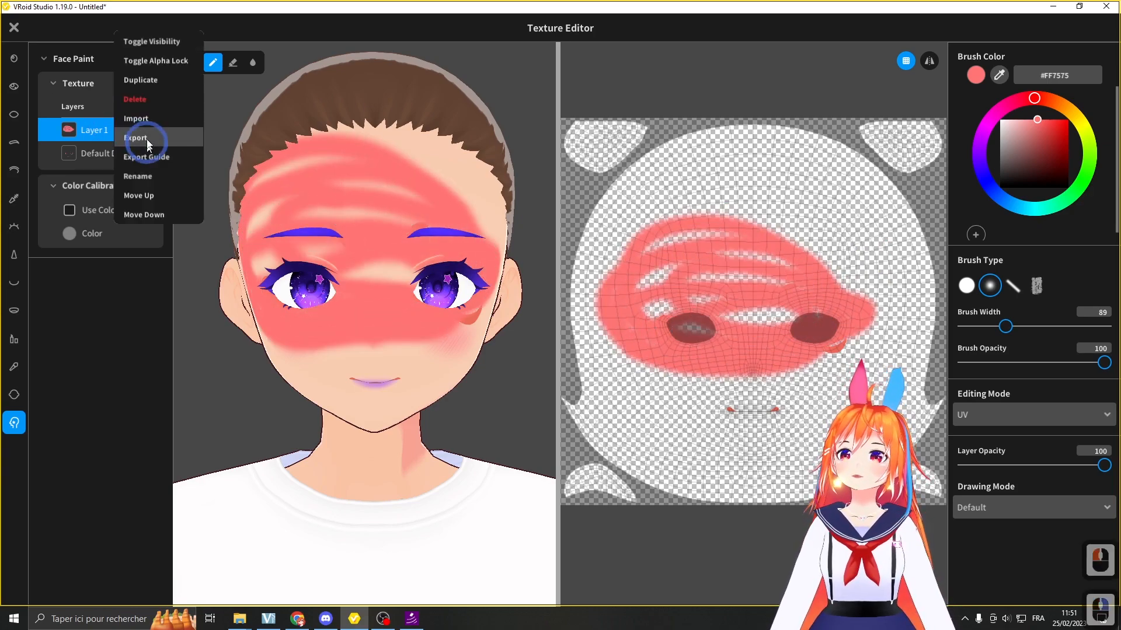
left_click(136, 101)
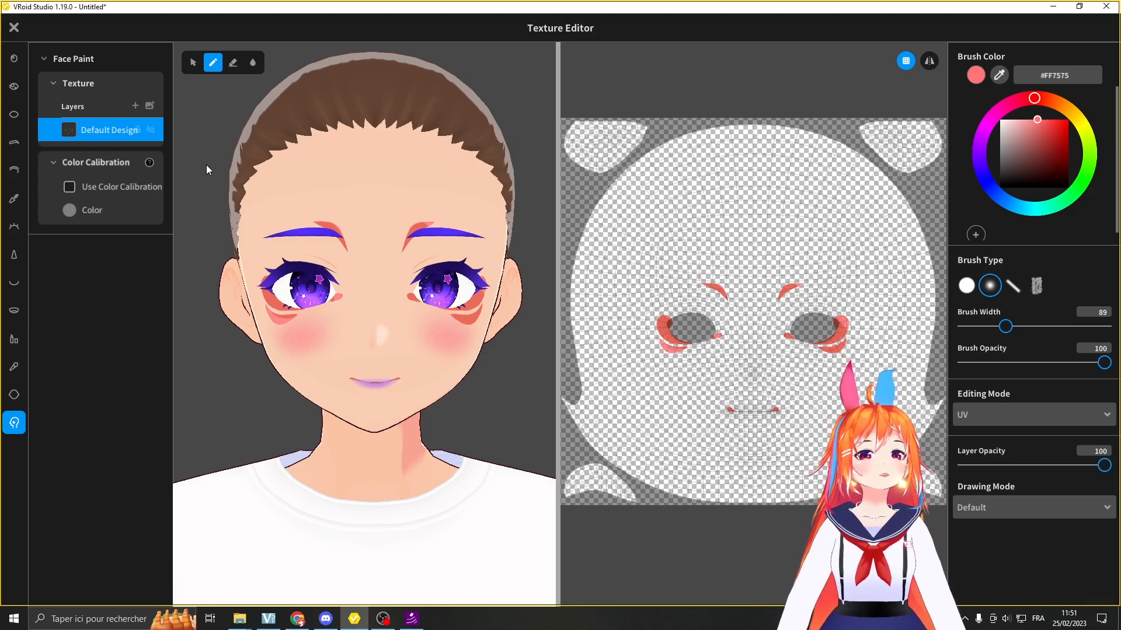
Add a new layer above Default Design and paint loose yellow #FFE975 loops across the forehead and eyes.
left_click(134, 105)
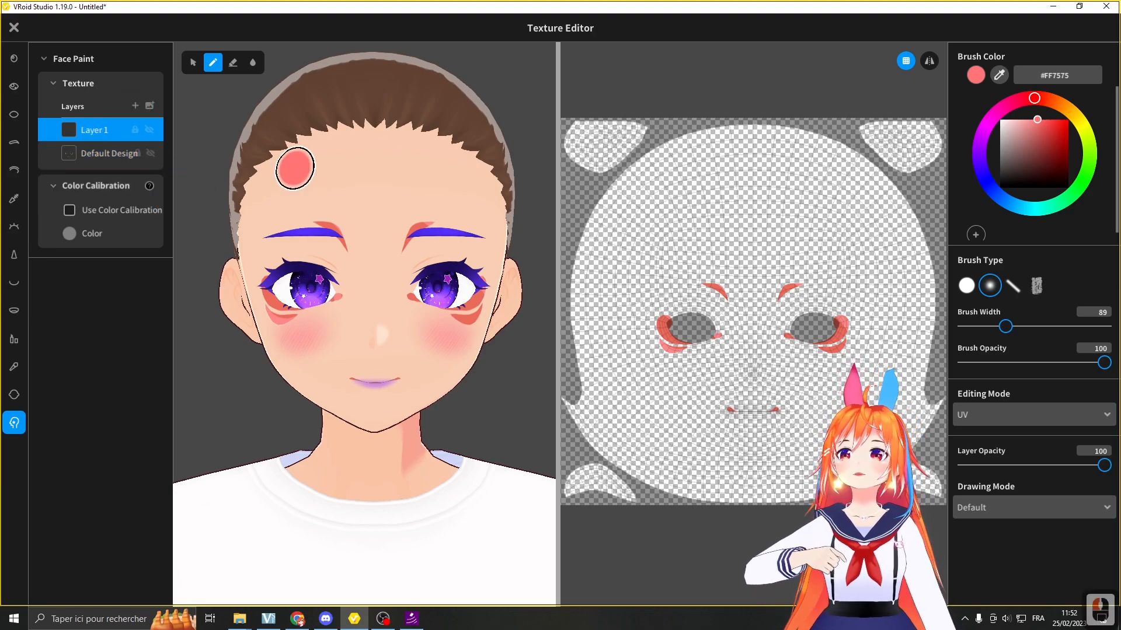
mouse_move(1036, 111)
left_mouse_down()
mouse_move(1059, 104)
mouse_move(1077, 118)
left_mouse_up()
mouse_move(683, 257)
left_mouse_down()
mouse_move(701, 325)
mouse_move(805, 280)
left_mouse_up()
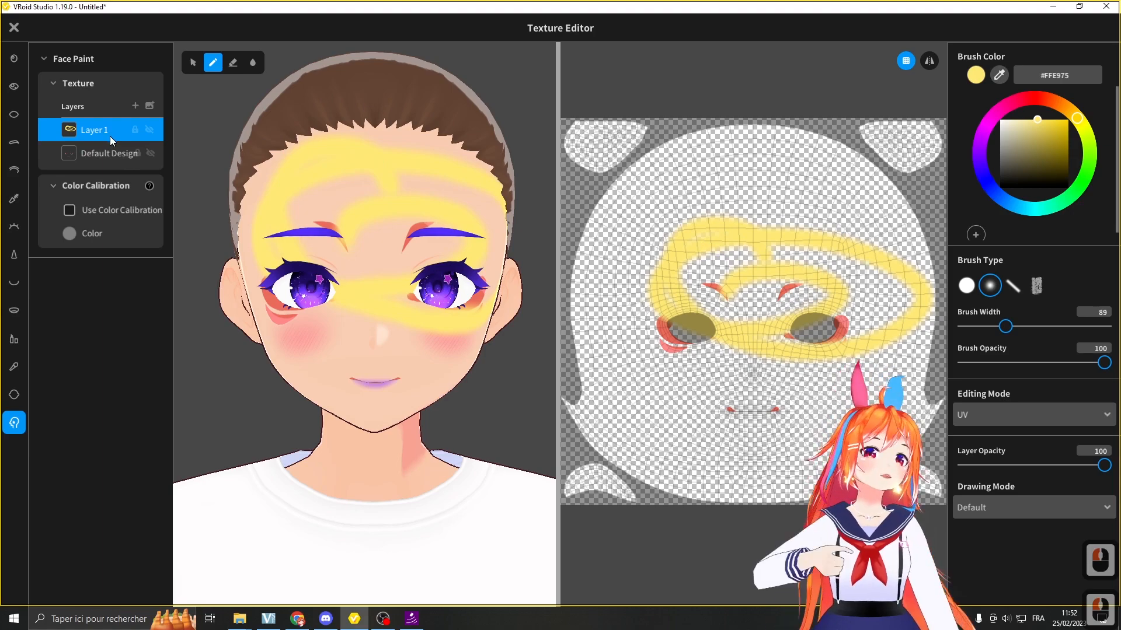
Move Layer 1 below Default Design in the layer order, and move it back above.
right_click(83, 135)
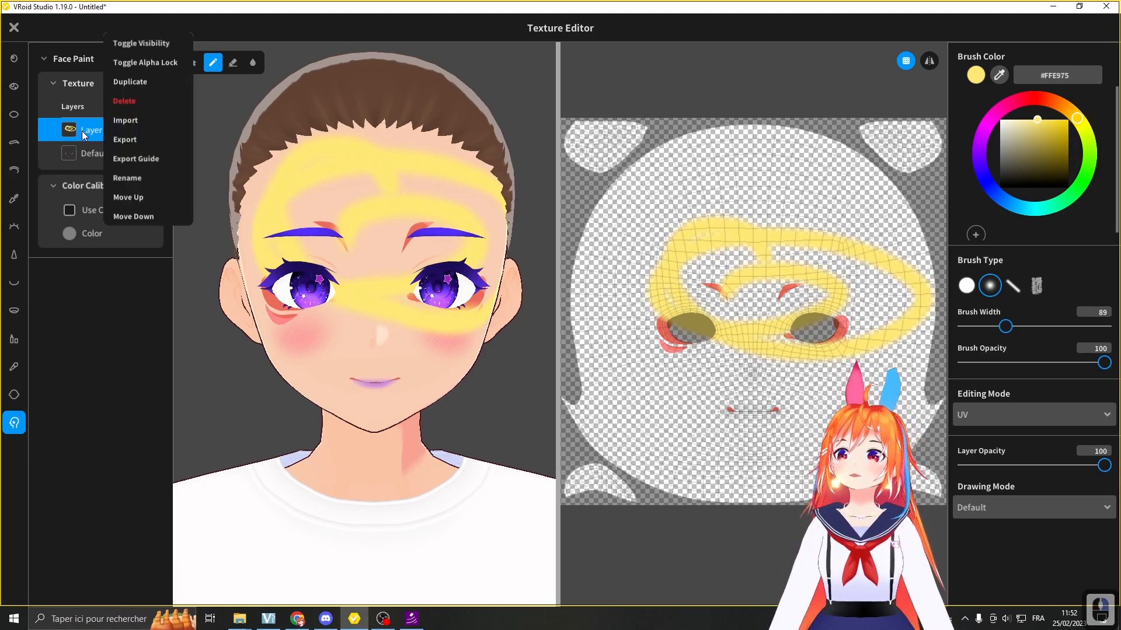
left_click(146, 216)
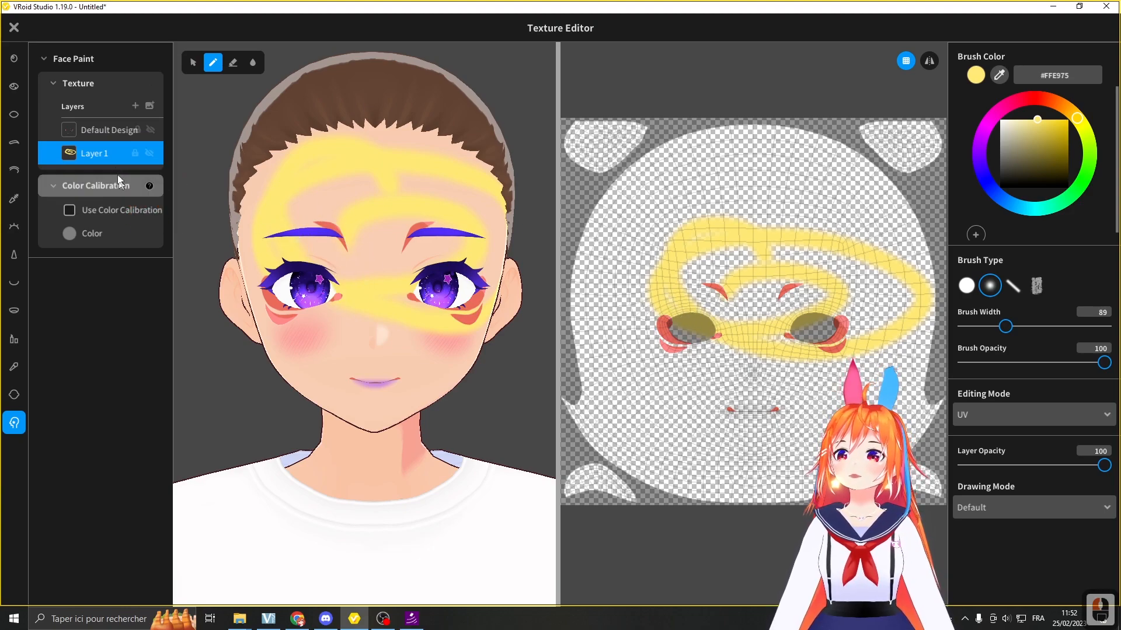
right_click(121, 153)
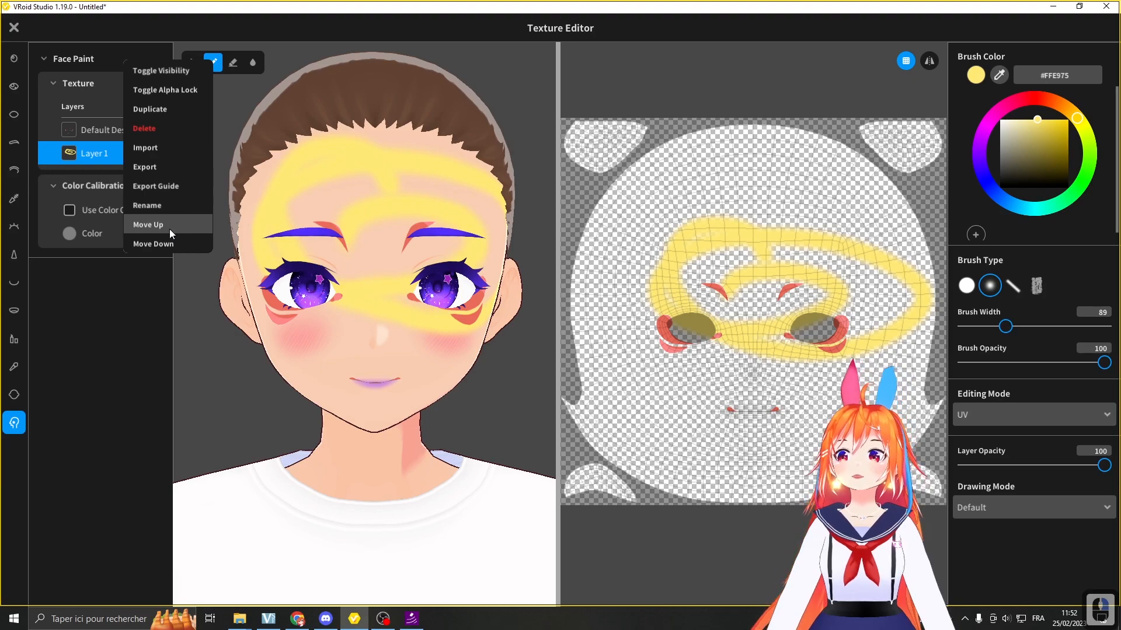
left_click(169, 224)
right_click(105, 130)
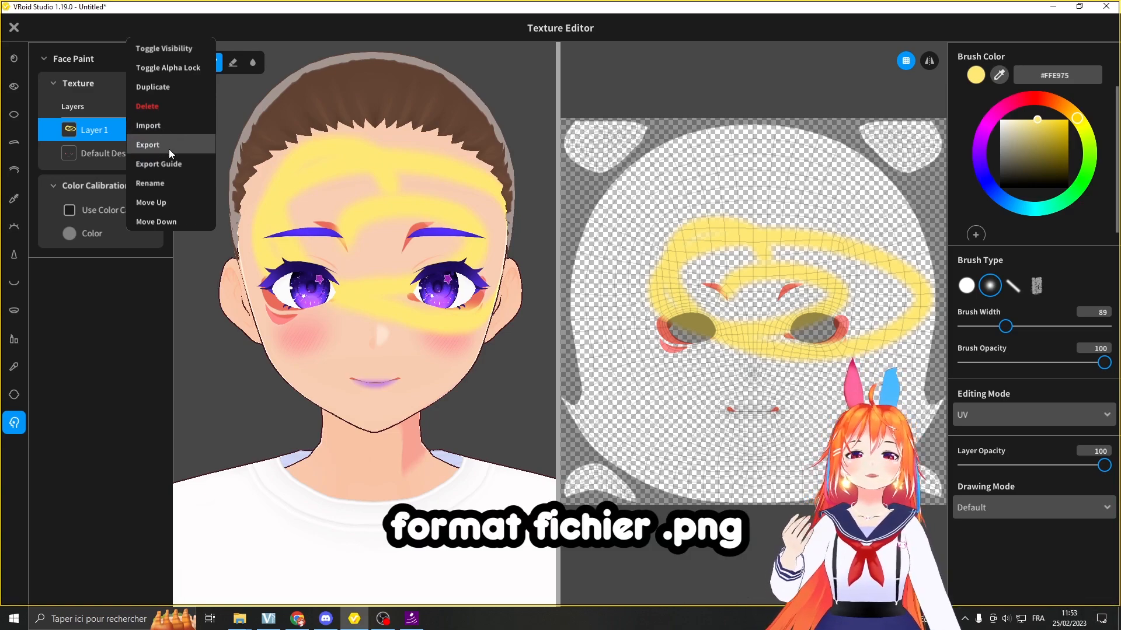
left_click(168, 146)
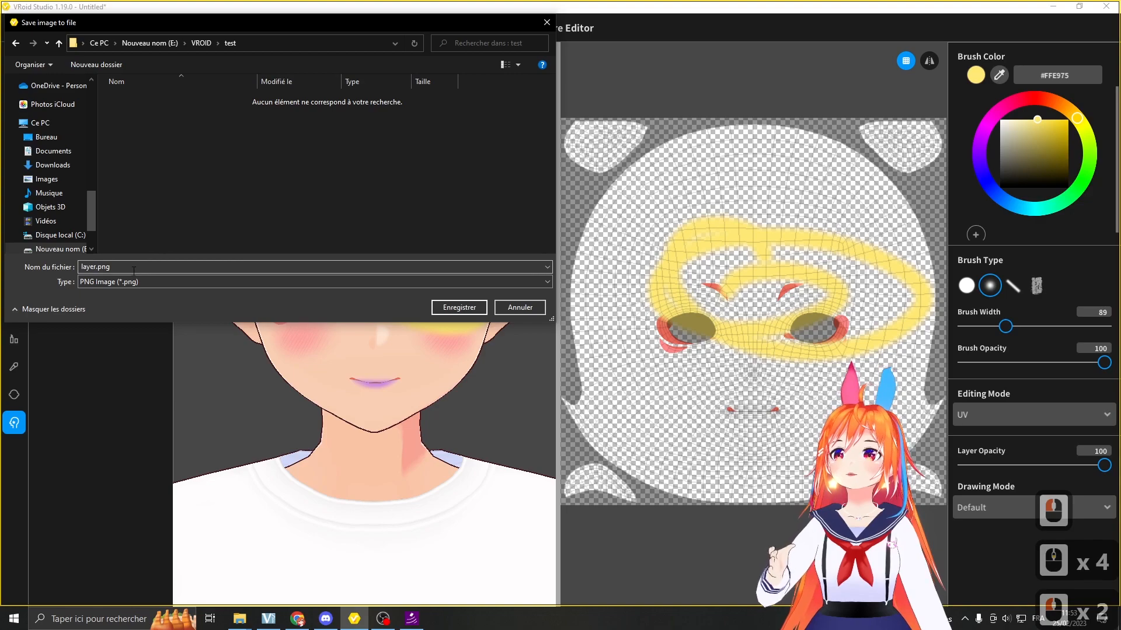
double_click(122, 267)
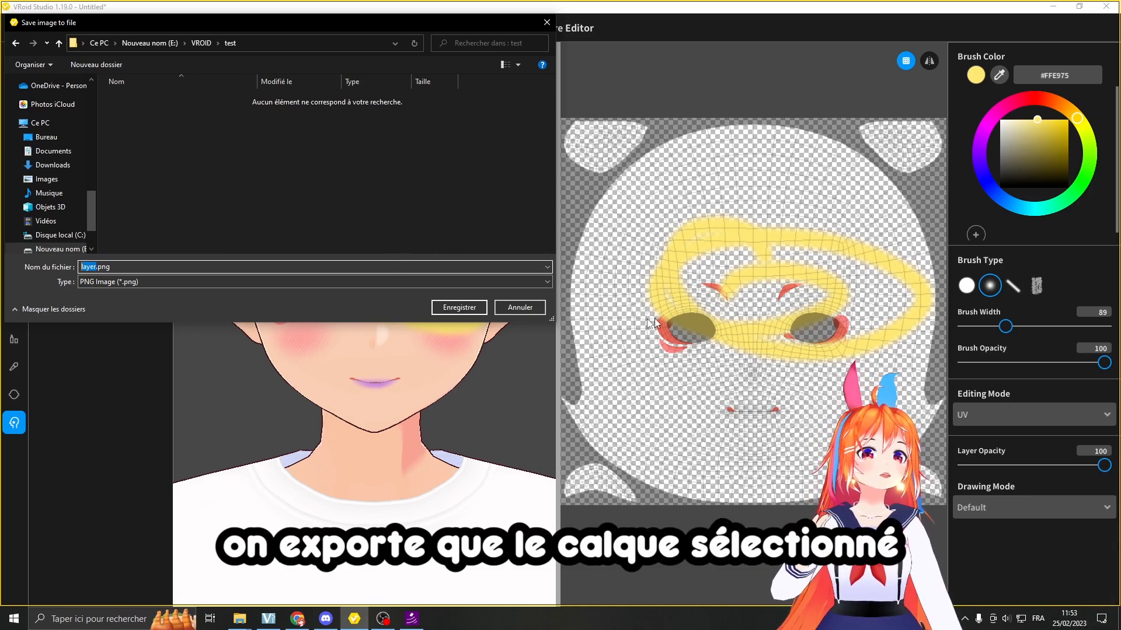
left_click(509, 302)
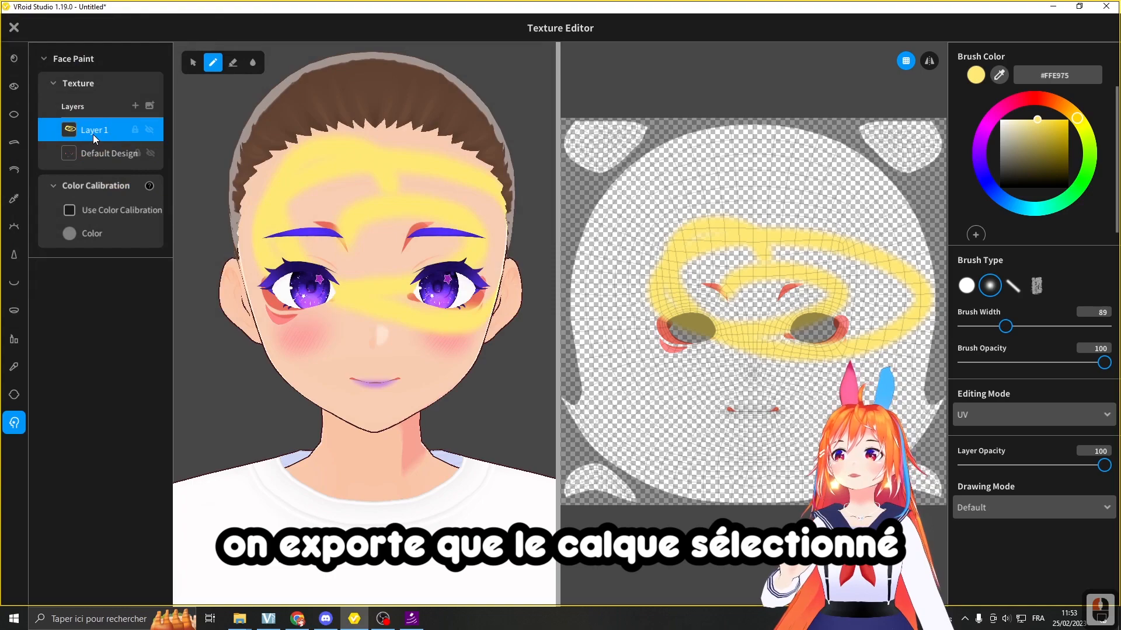
Export Layer 1 as a PNG image named "calque visage" in the VROID test folder.
right_click(95, 132)
left_click(132, 136)
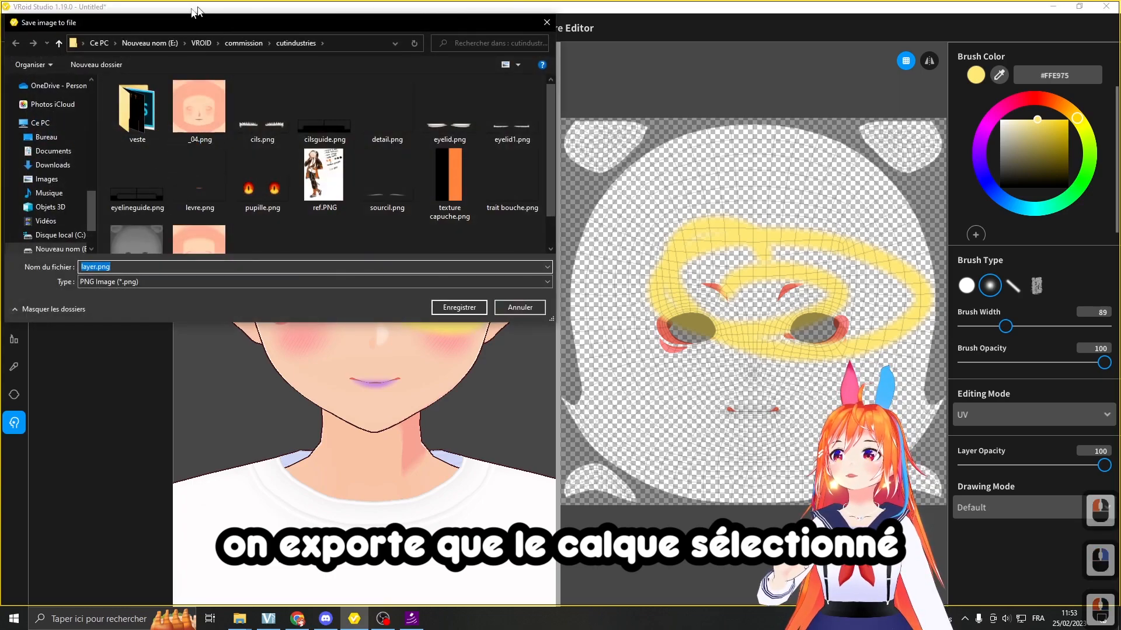
left_click(212, 262)
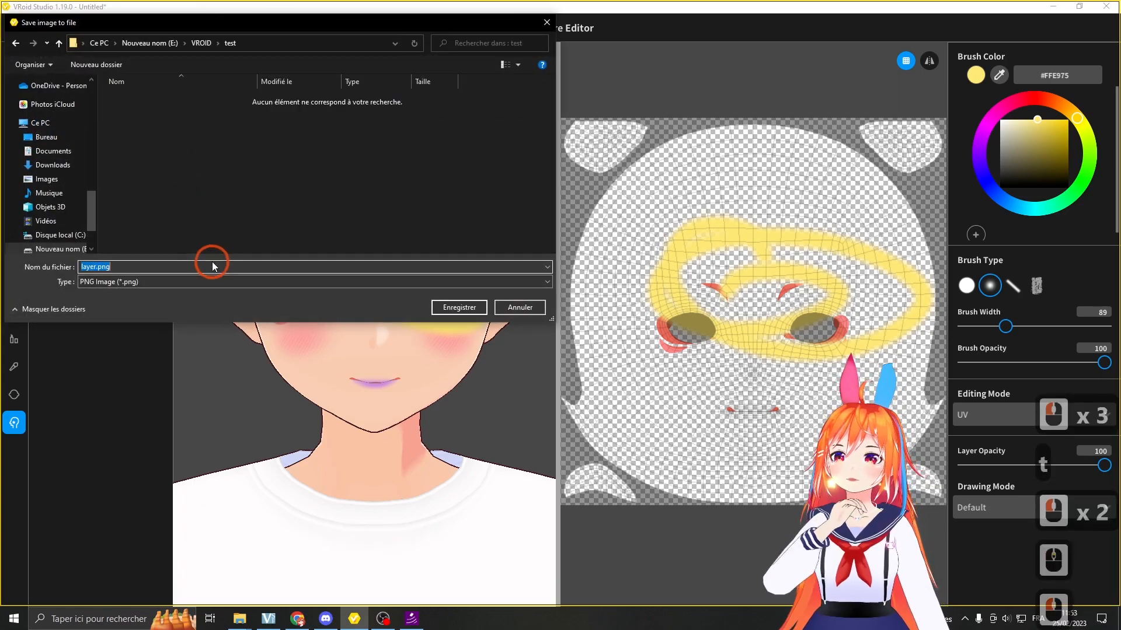
key("BackSpace")
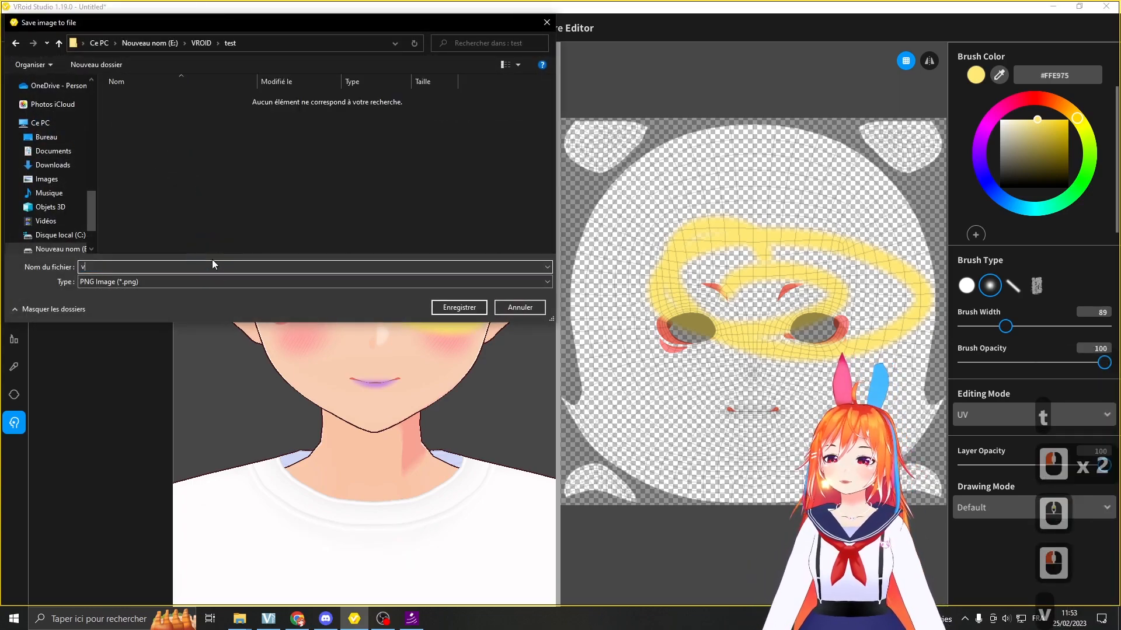
type("cl")
key("BackSpace")
type("alque visage")
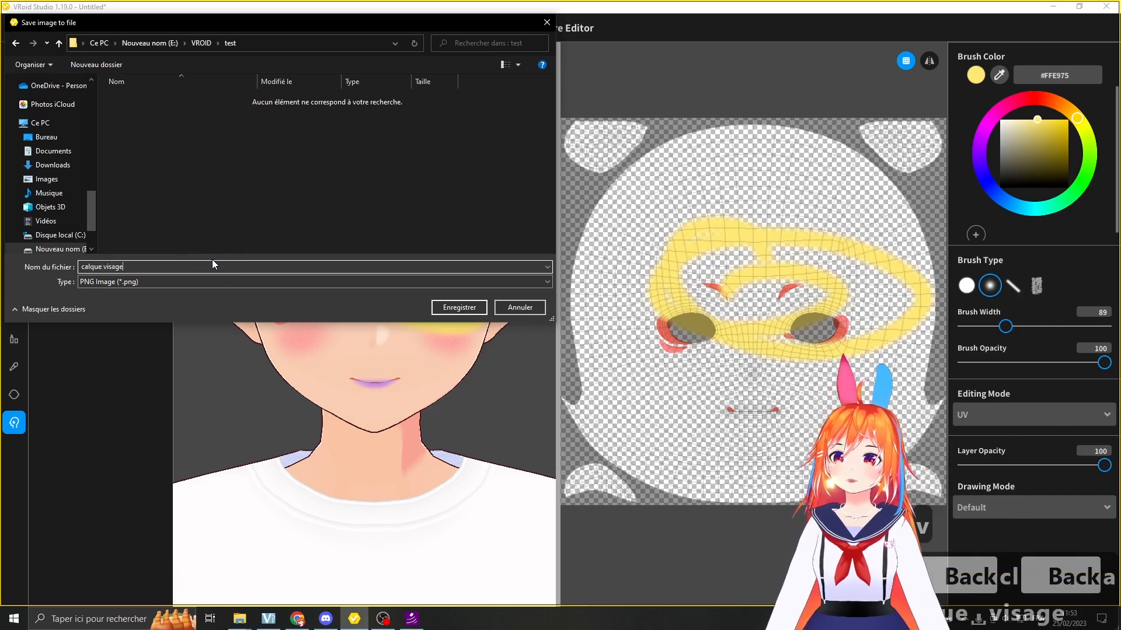
key("Return")
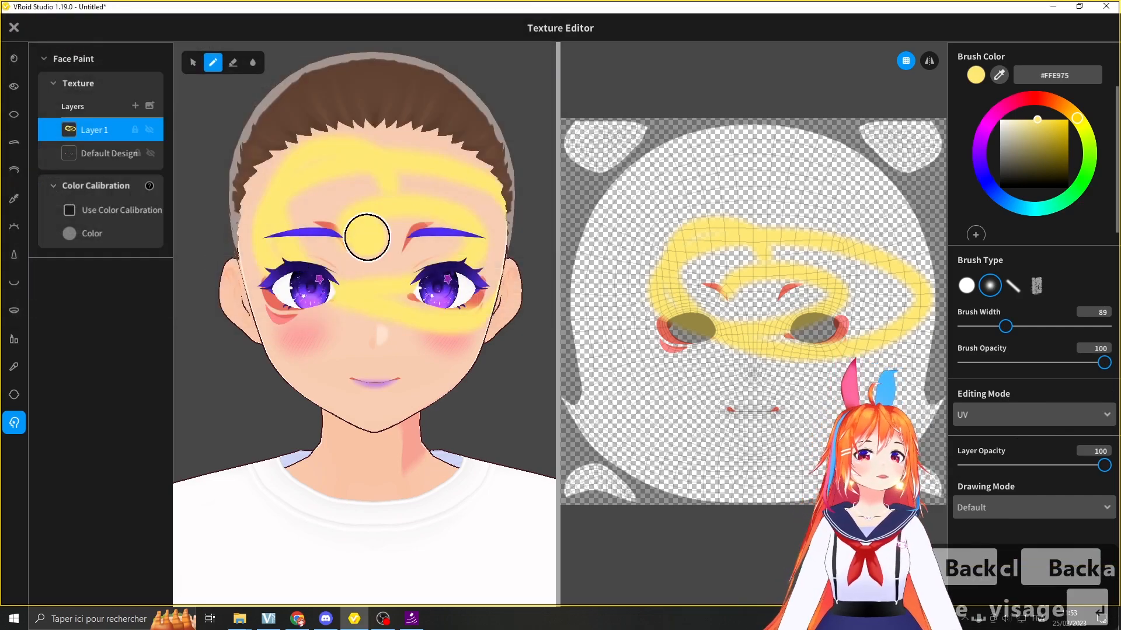
Switch to File Explorer, view the exported calque visage.png from the test folder, and close the viewer and folder.
left_click(242, 627)
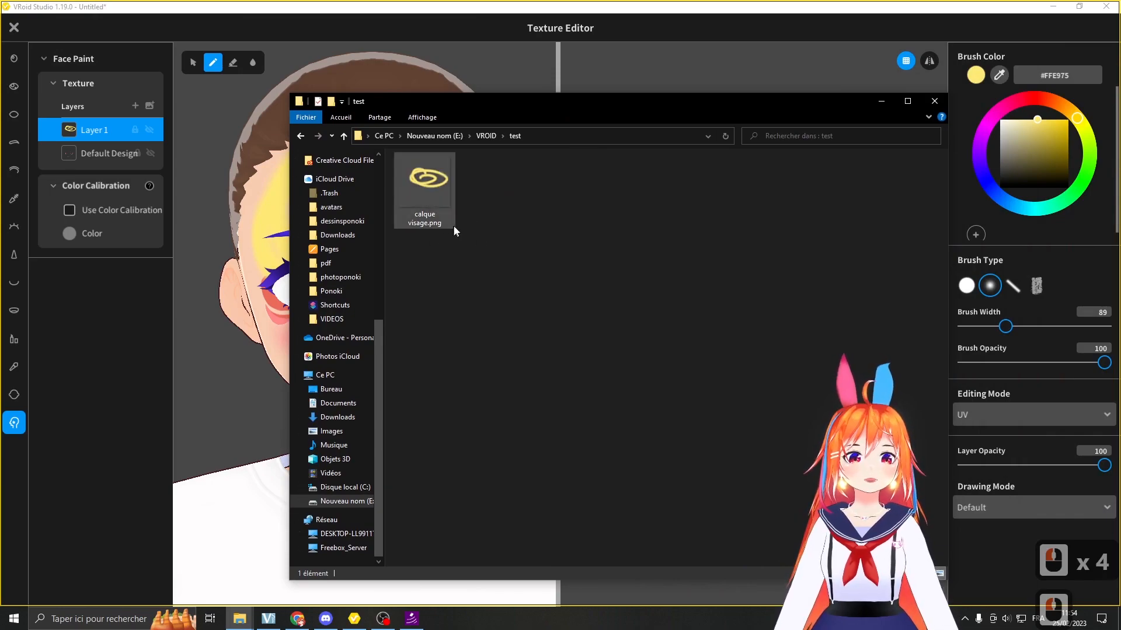
double_click(453, 227)
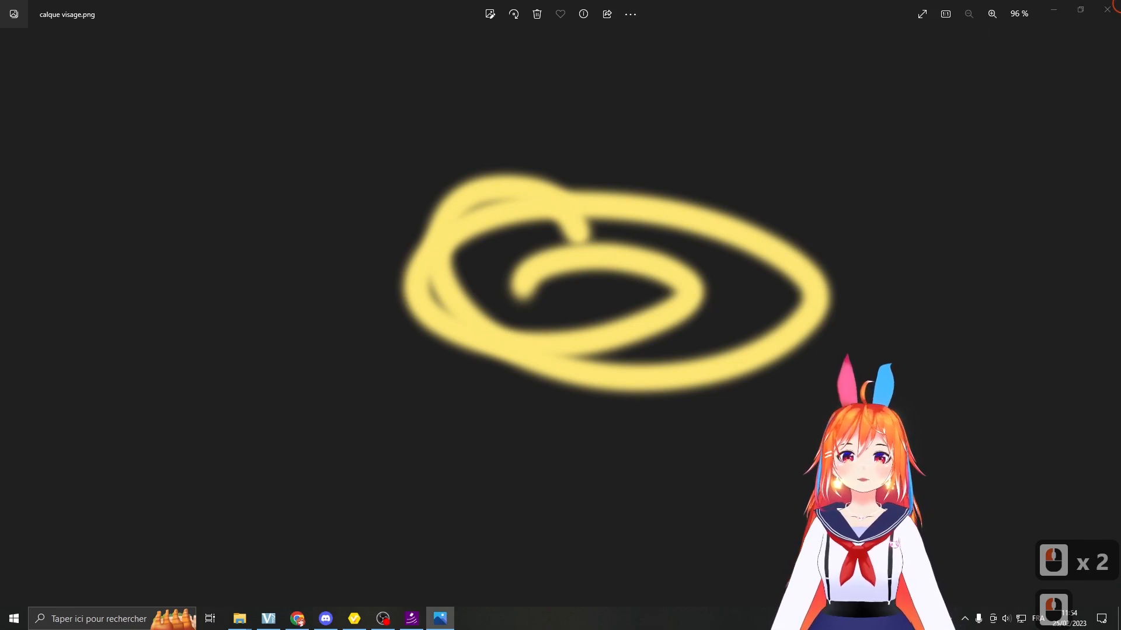
left_click(1107, 9)
left_click(933, 101)
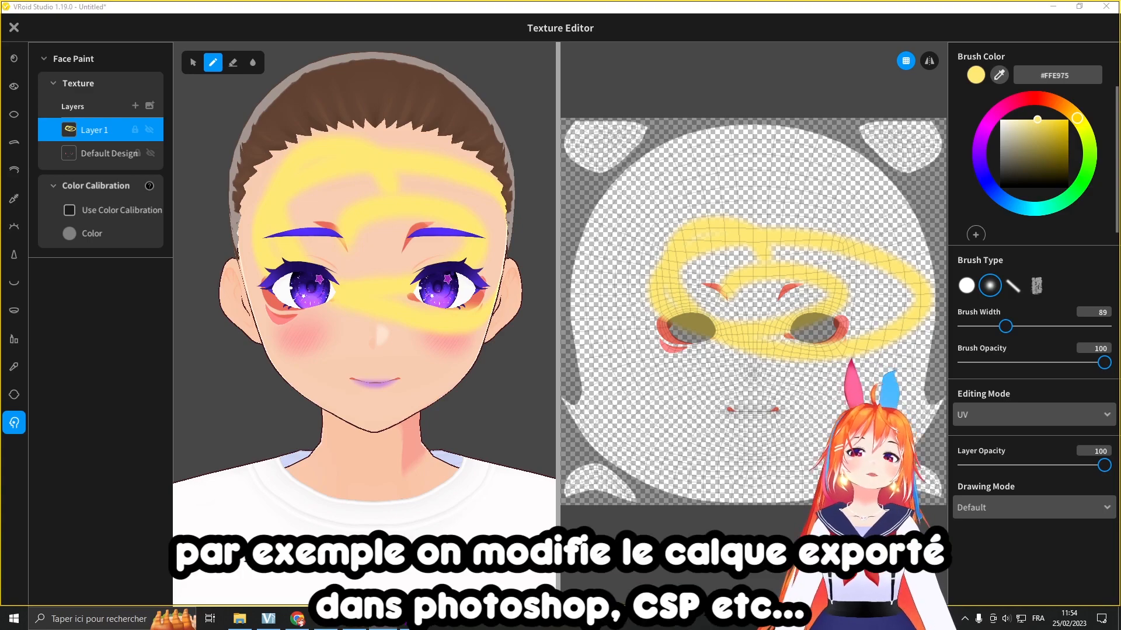
Import calque visage.png from the test folder into Layer 1.
right_click(105, 133)
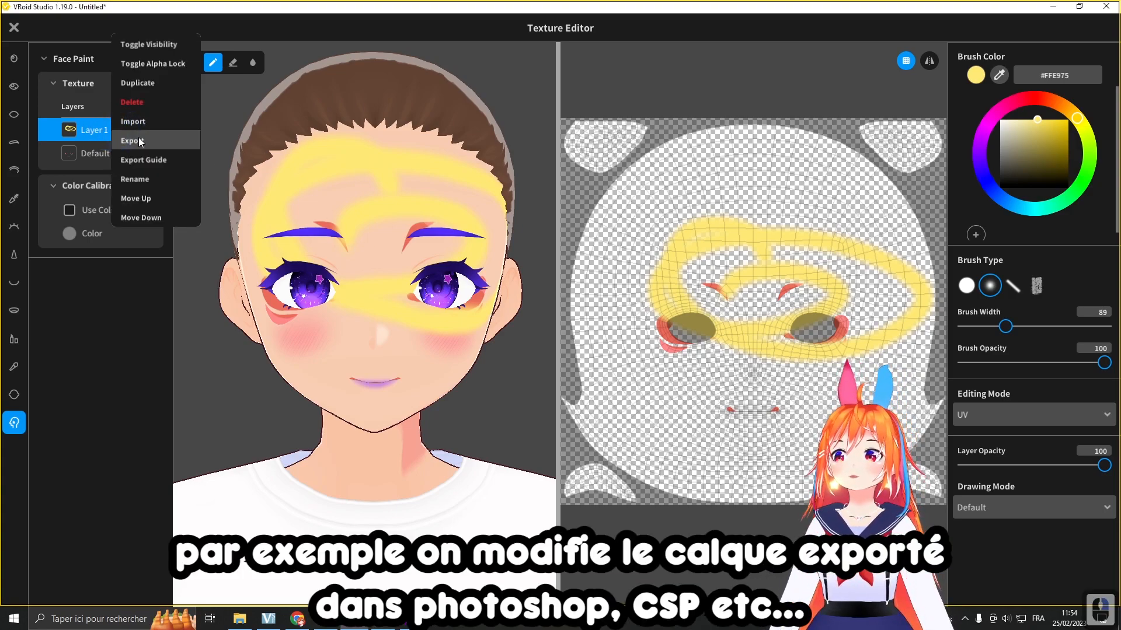
left_click(150, 122)
left_click(146, 104)
left_click(146, 102)
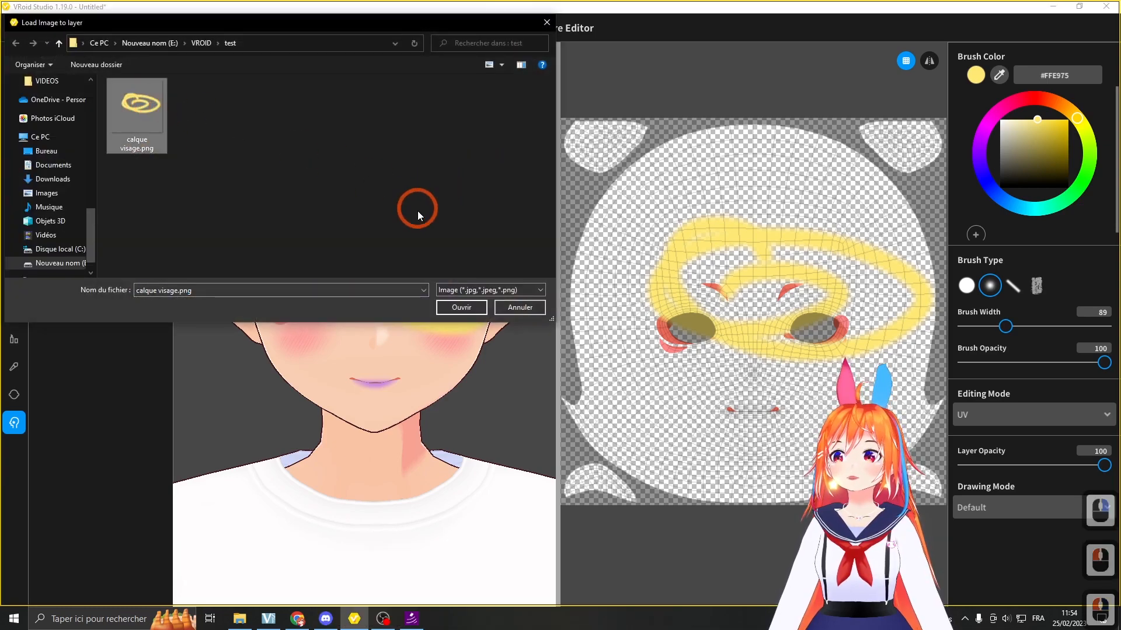
left_click(470, 305)
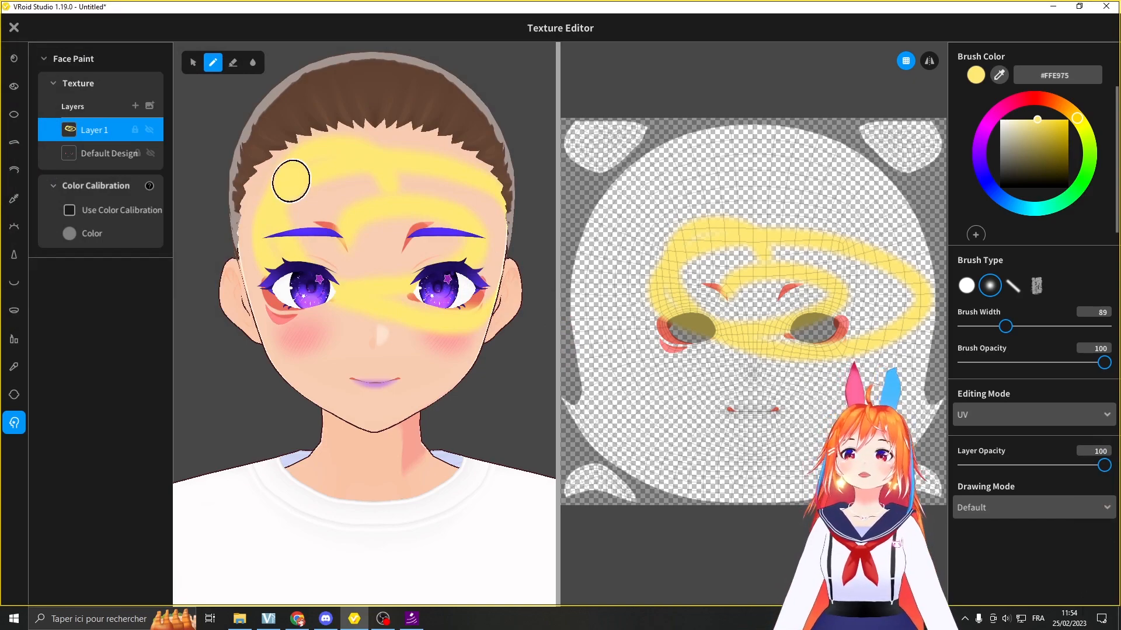
Recolour Layer 1's yellow strokes red #FF1500 under alpha lock with the hard round brush, and cover the upper face in red with the lock off.
right_click(104, 130)
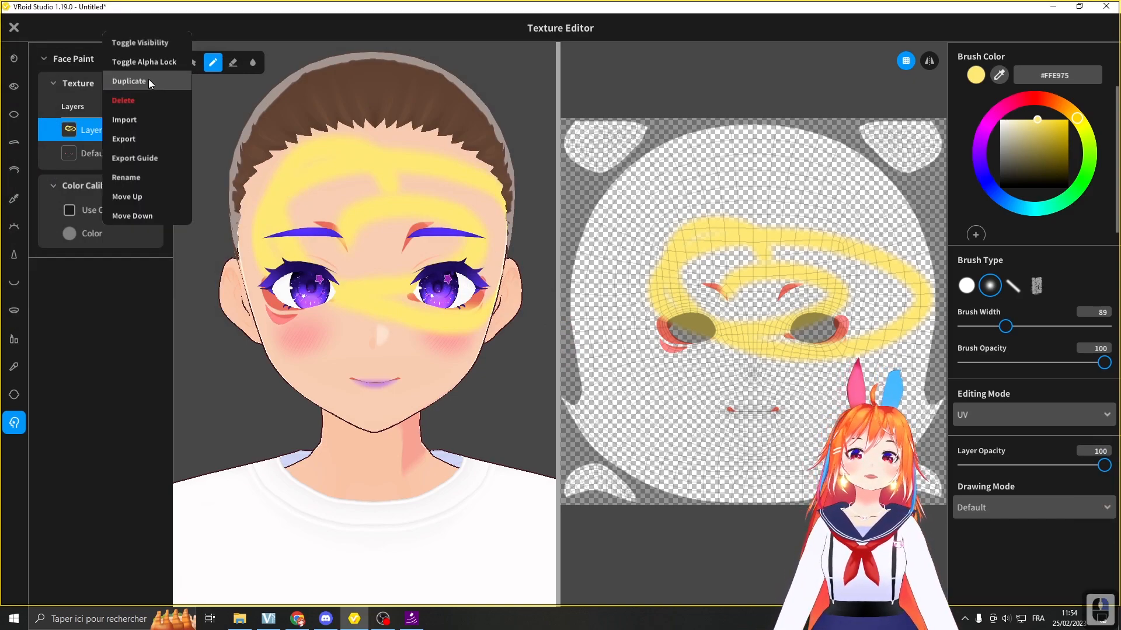
left_click(148, 79)
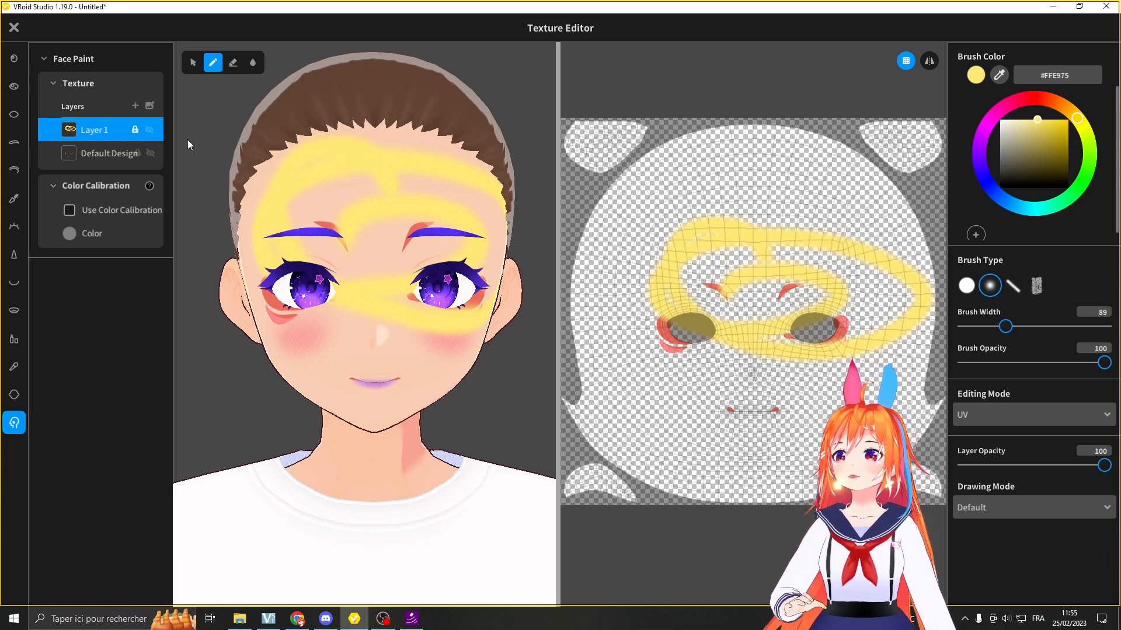
left_click(135, 130)
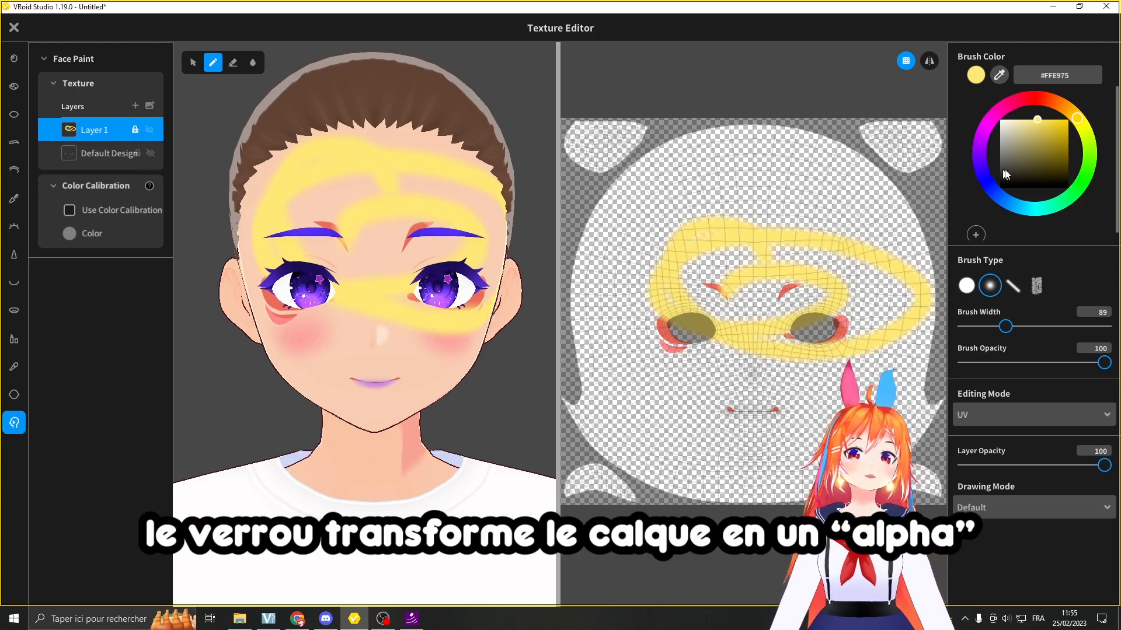
left_click(1038, 98)
left_click(1068, 120)
left_click(973, 287)
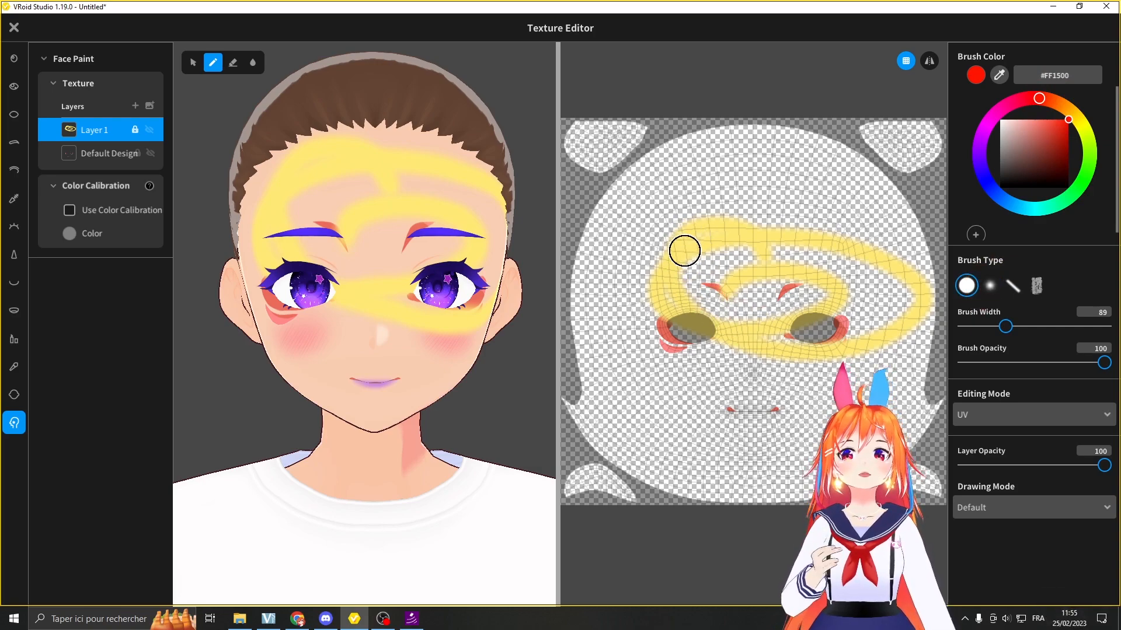
mouse_move(685, 255)
left_mouse_down()
mouse_move(715, 243)
mouse_move(881, 318)
mouse_move(921, 314)
mouse_move(901, 330)
mouse_move(825, 282)
mouse_move(820, 240)
mouse_move(792, 256)
left_mouse_up()
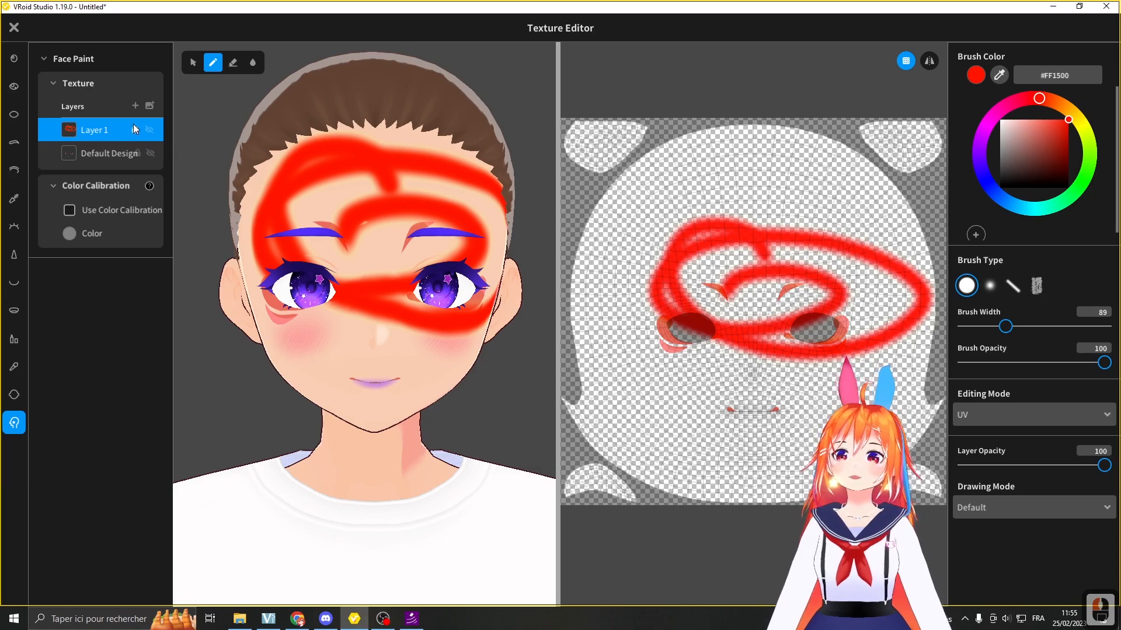
mouse_move(847, 280)
left_mouse_down()
mouse_move(608, 281)
mouse_move(681, 220)
mouse_move(850, 253)
mouse_move(849, 345)
mouse_move(704, 351)
left_mouse_up()
Toggle Layer 1's visibility off and on, and delete the layer.
right_click(107, 130)
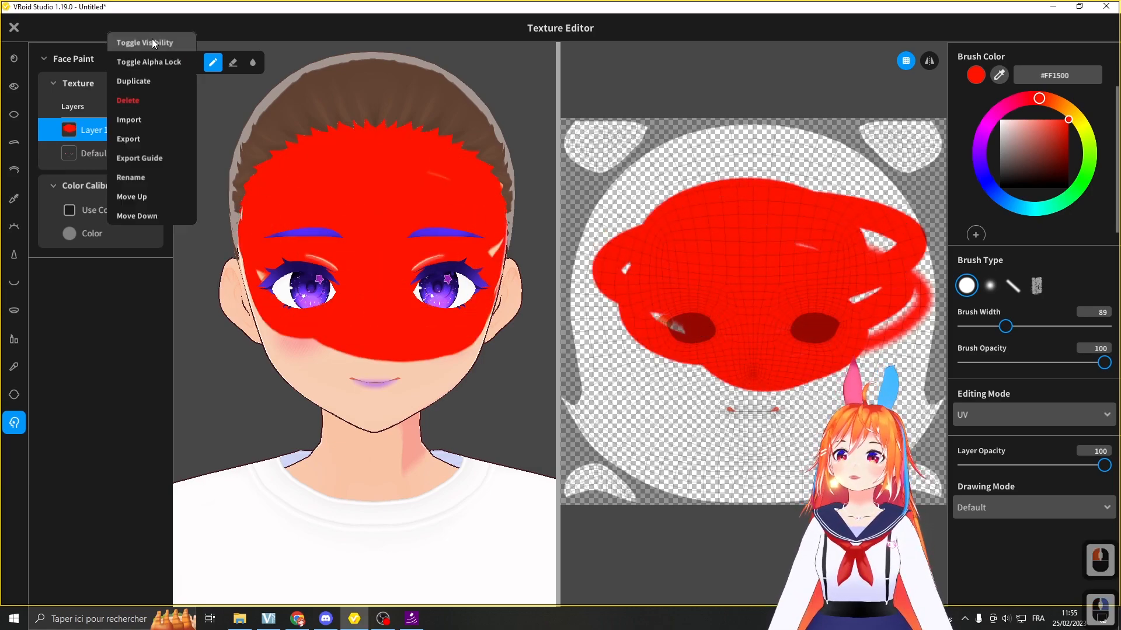
left_click(84, 129)
left_click(153, 130)
left_click(153, 130)
right_click(95, 126)
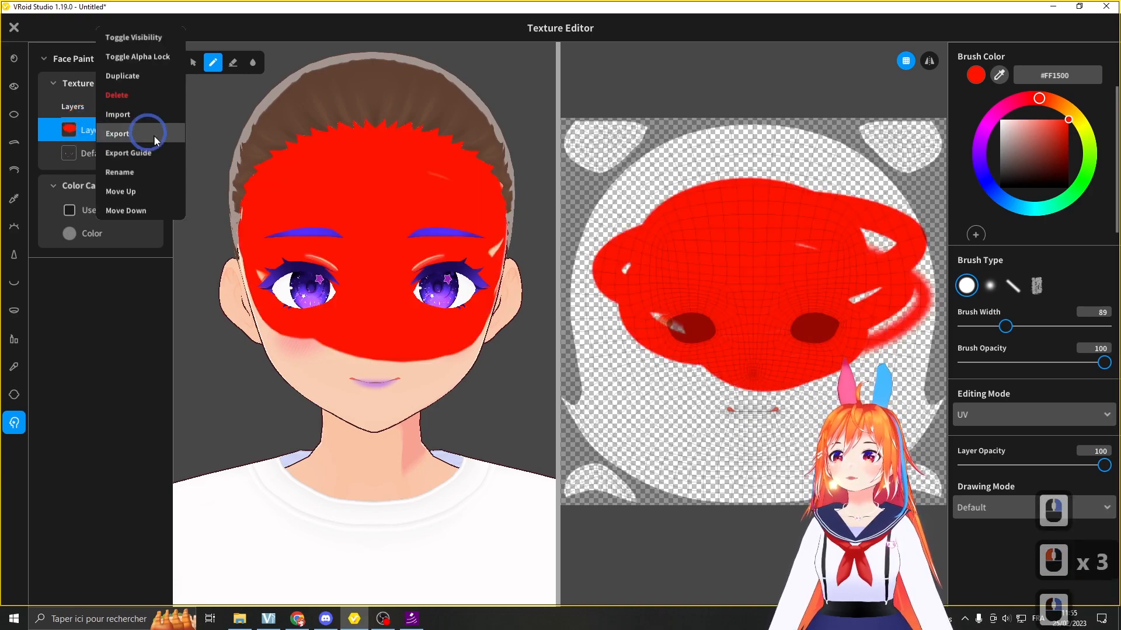
left_click(117, 96)
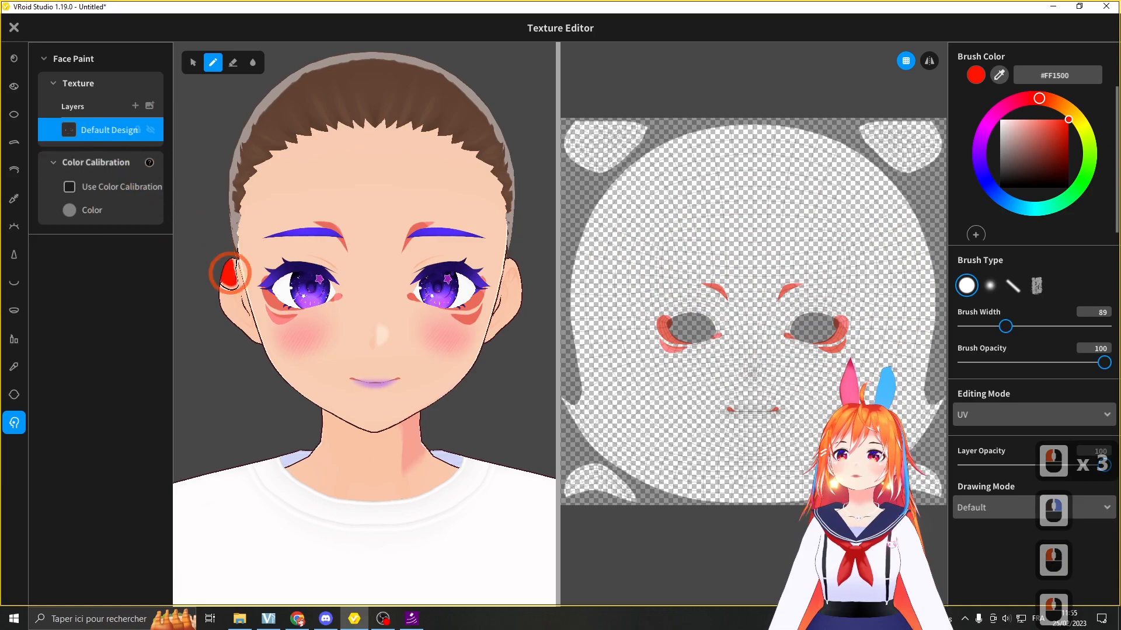
Alpha lock the Default Design layer and set the brush to light blue #6CC0FF with a width of 149.
scroll(321, 305, "up", 5)
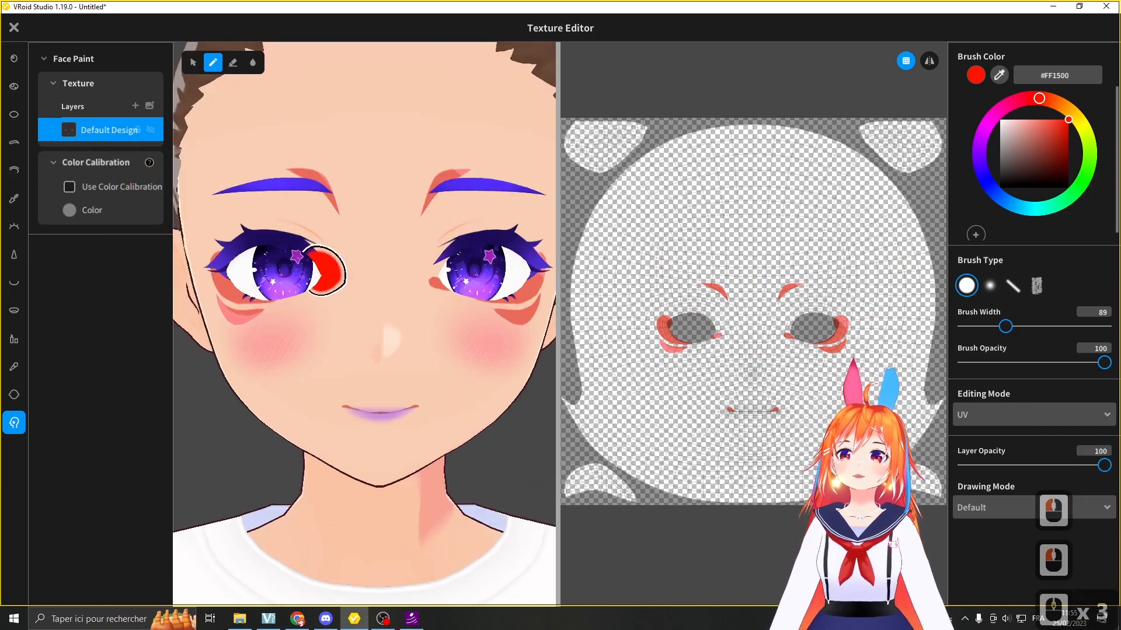
left_click(137, 129)
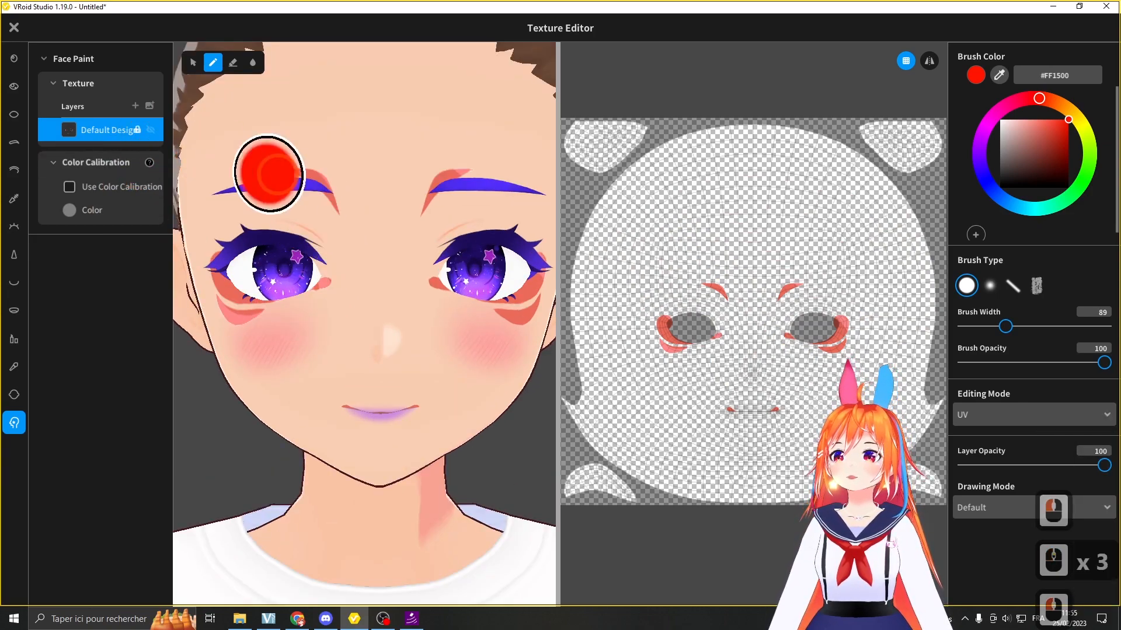
scroll(461, 219, "down", 3)
left_click(1010, 204)
left_click(1039, 119)
left_click_drag(1005, 327, 1034, 327)
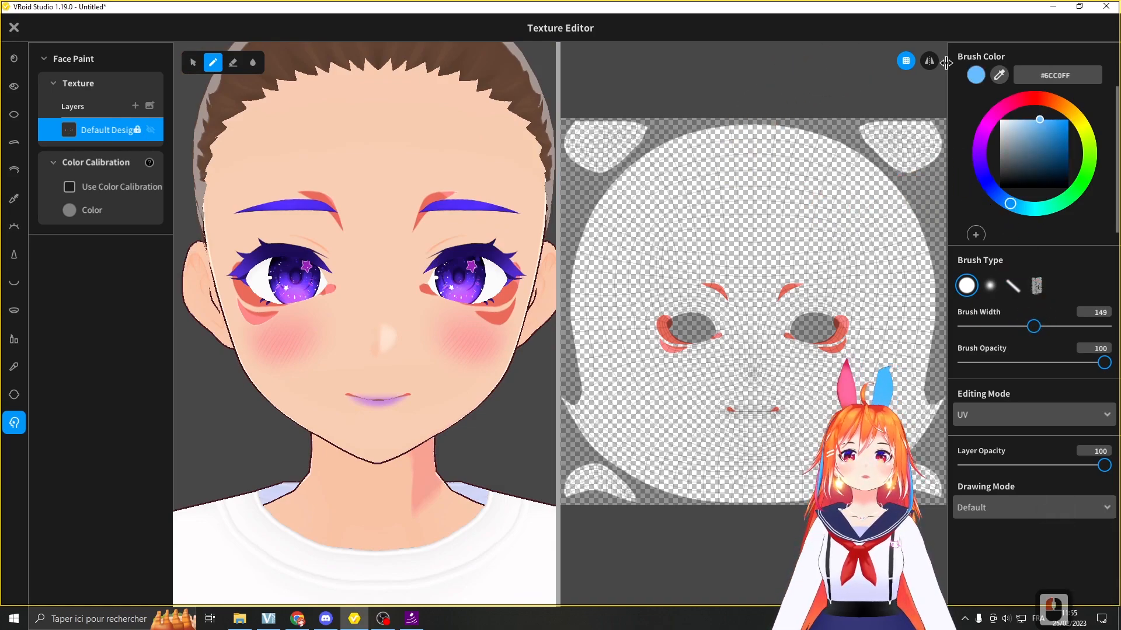
Toggle the texture guide display off and on, and enable mirrored painting.
left_click(905, 61)
left_click(906, 61)
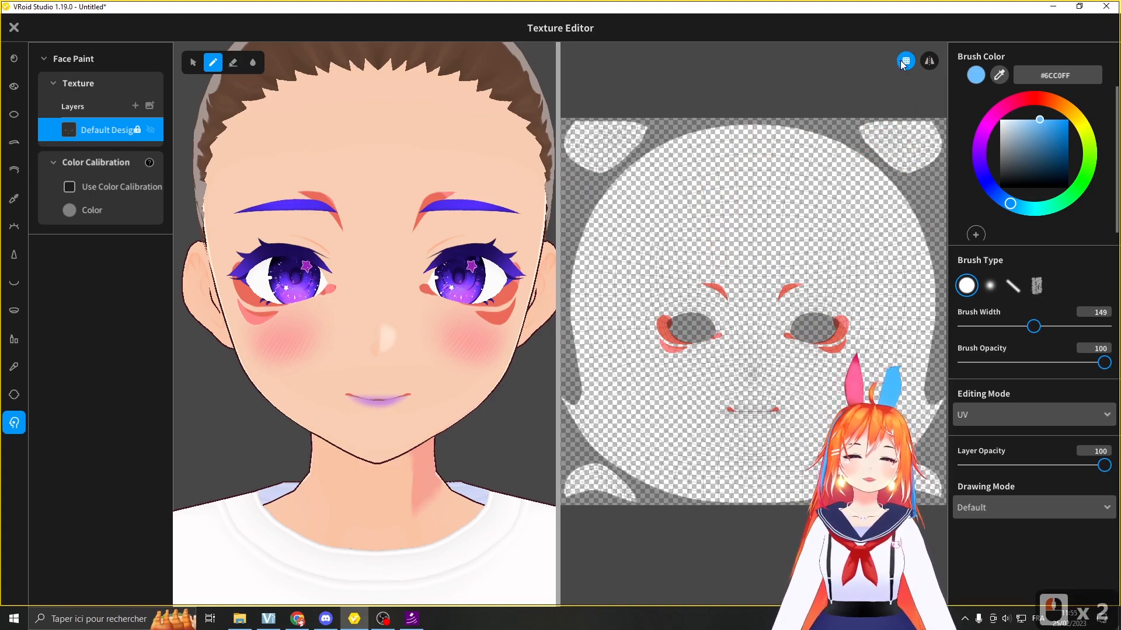
left_click(931, 62)
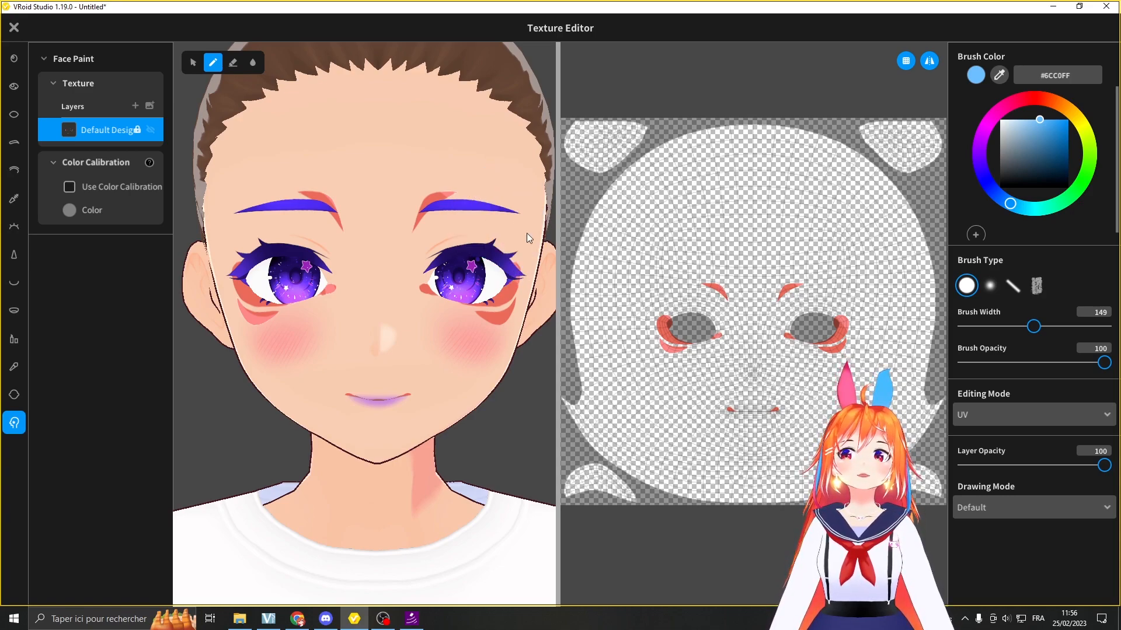
Add a new layer, try a mirrored light blue stroke on the forehead, and undo the stroke.
left_click(136, 105)
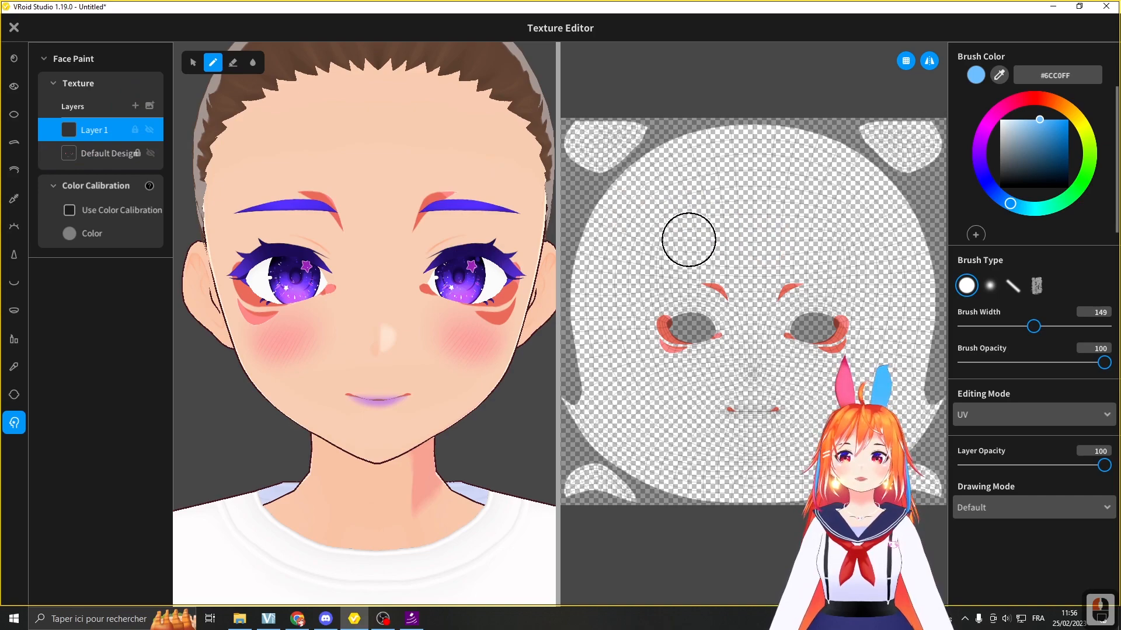
mouse_move(680, 230)
left_mouse_down()
mouse_move(614, 243)
mouse_move(688, 243)
mouse_move(685, 257)
mouse_move(681, 205)
mouse_move(635, 265)
mouse_move(671, 330)
mouse_move(663, 230)
mouse_move(680, 230)
left_mouse_up()
key("ctrl+z")
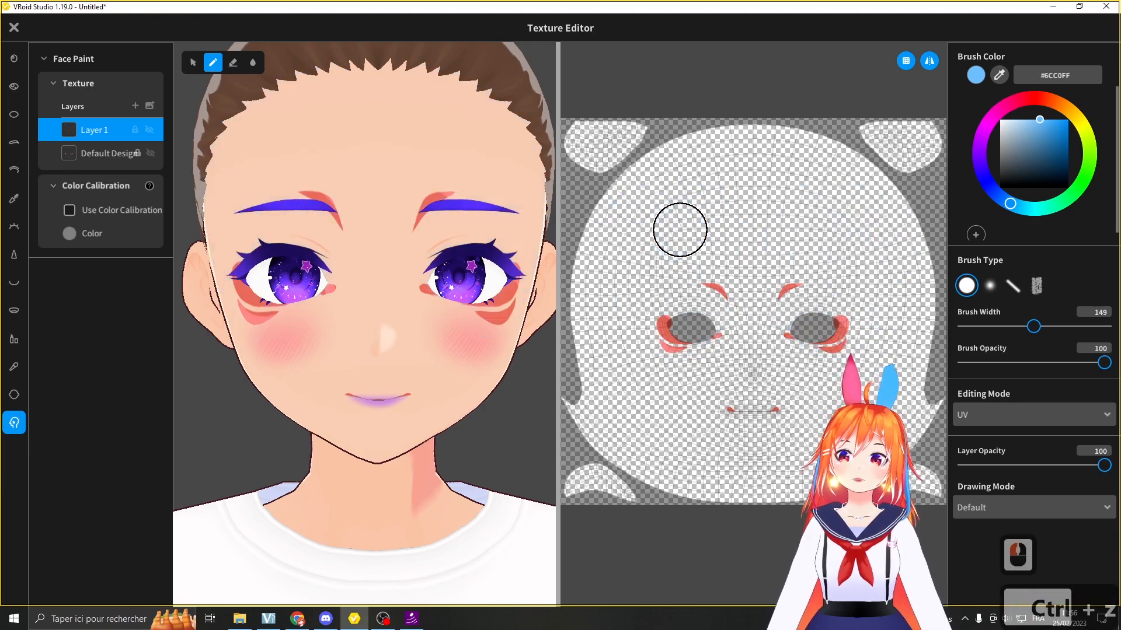
Recolour the eye and eyebrow markings on the alpha-locked Default Design layer in light blue.
left_click(108, 153)
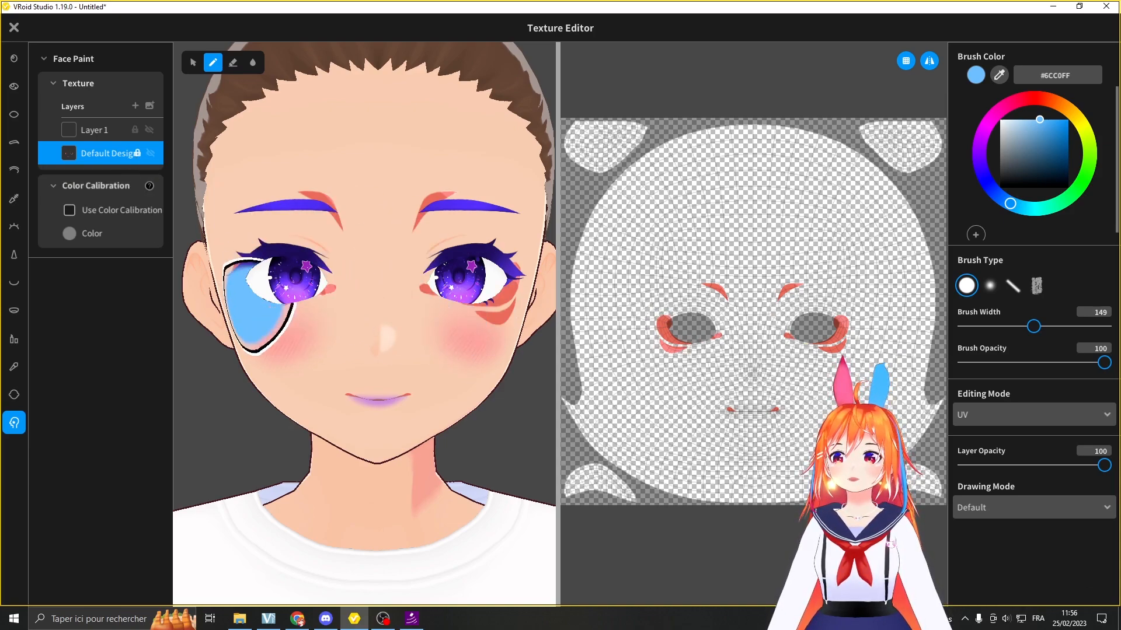
mouse_move(671, 327)
left_mouse_down()
mouse_move(726, 310)
mouse_move(725, 277)
left_mouse_up()
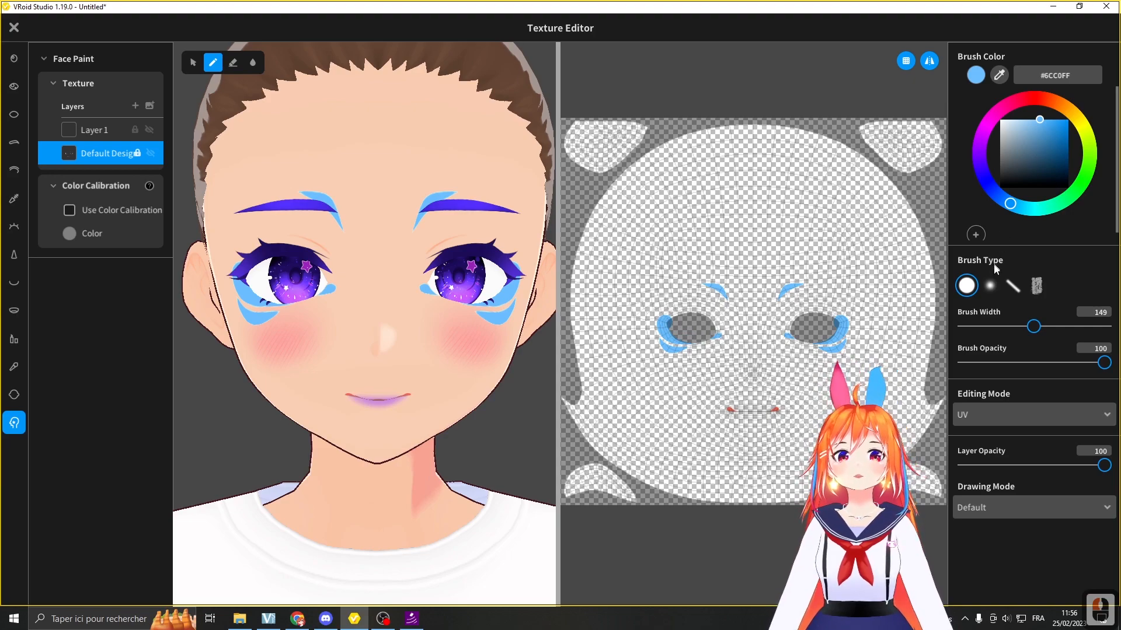
Shade the eye and eyebrow markings with purple #8C44FE using the soft brush at width 231 to form a gradient.
left_click(992, 286)
left_click(979, 160)
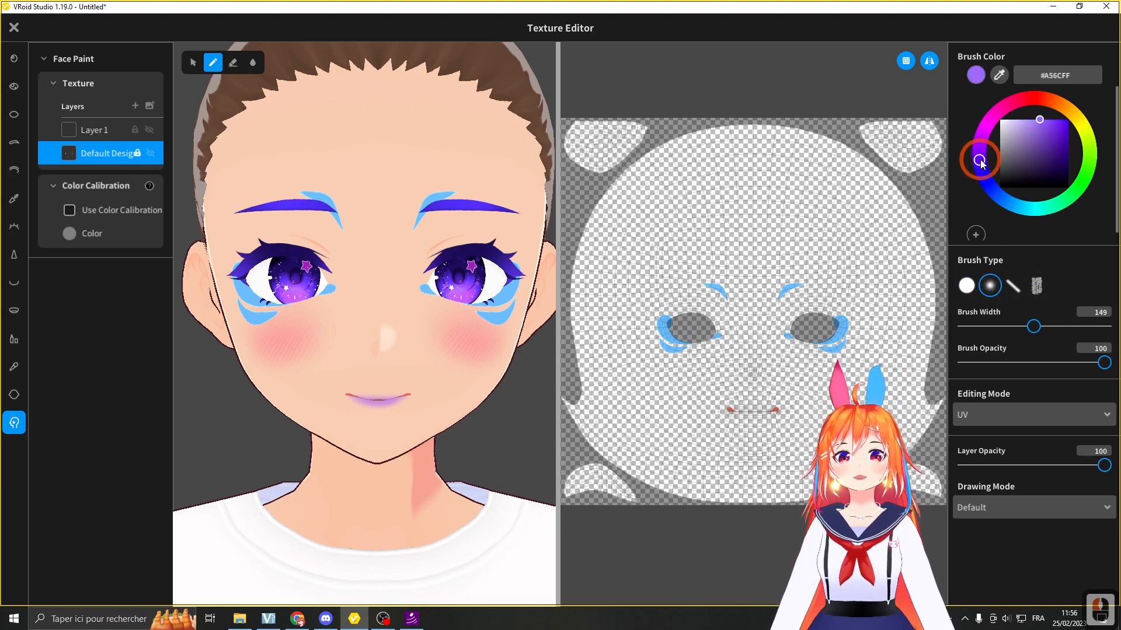
left_click(1050, 119)
left_click(982, 303)
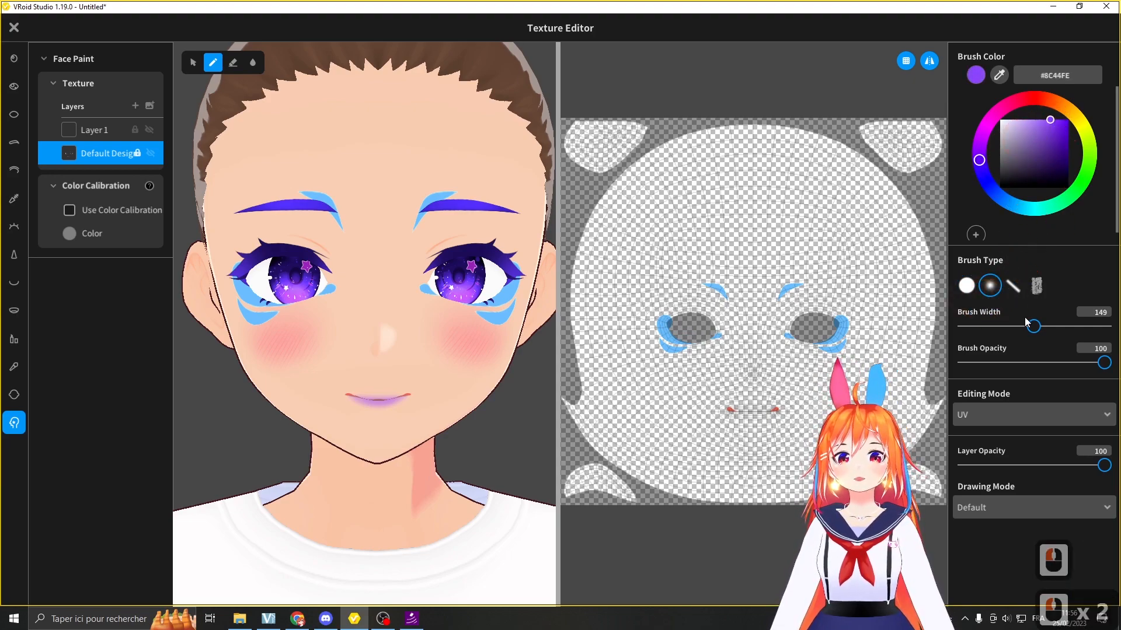
left_click(966, 287)
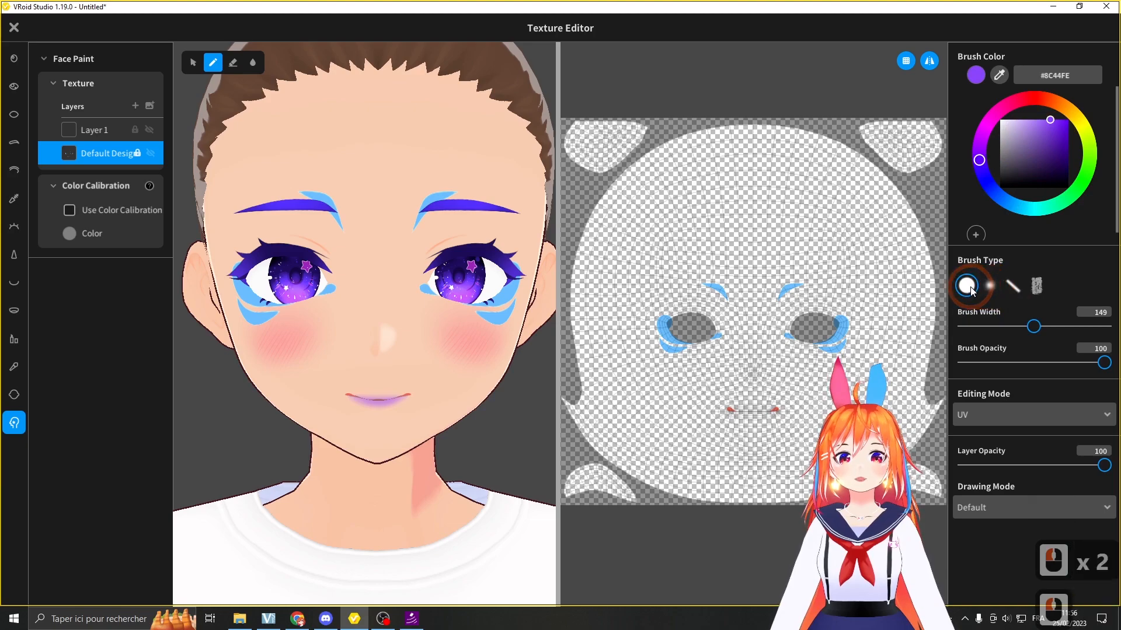
left_click(990, 287)
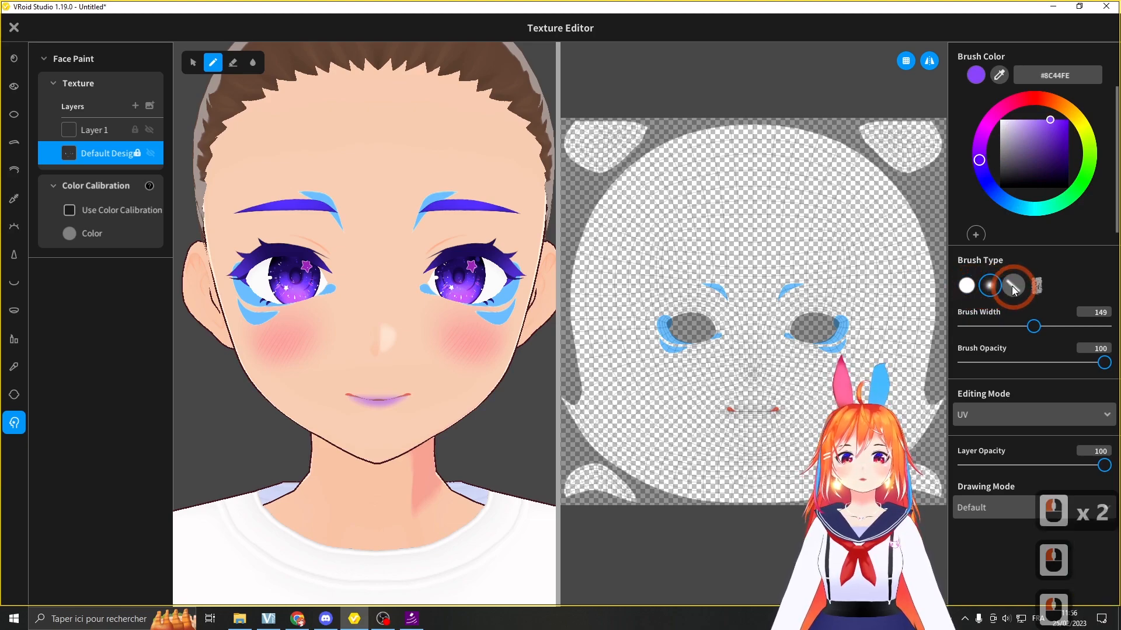
left_click_drag(1047, 328, 1073, 327)
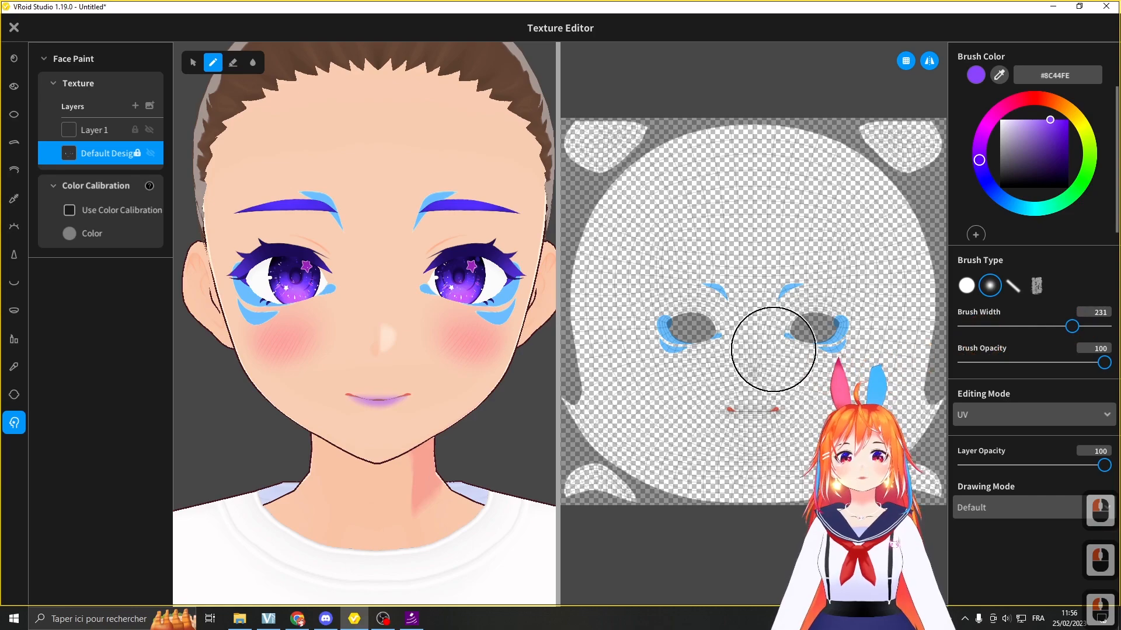
mouse_move(707, 276)
left_mouse_down()
mouse_move(703, 335)
mouse_move(690, 323)
mouse_move(689, 333)
left_mouse_up()
right_click_drag(430, 288, 418, 330)
scroll(706, 350, "up", 4)
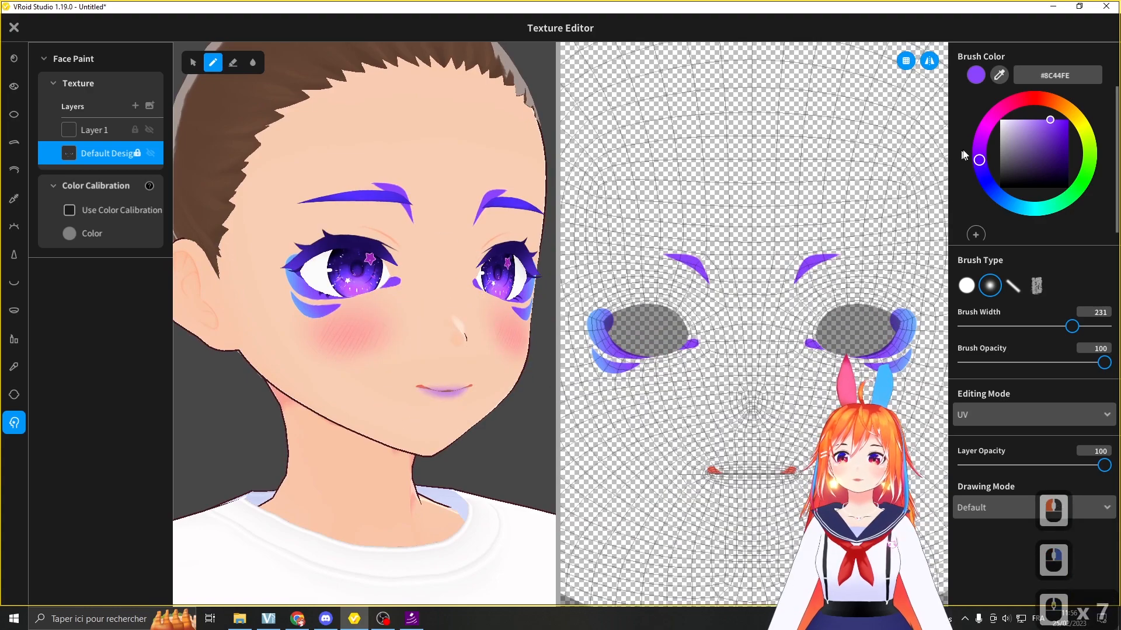
Tint the inner ends of the eyebrow markings cyan #44D8FE with the soft brush and check the gradient on the face.
left_click_drag(1006, 204, 1022, 210)
left_click(933, 289)
left_click_drag(730, 271, 742, 272)
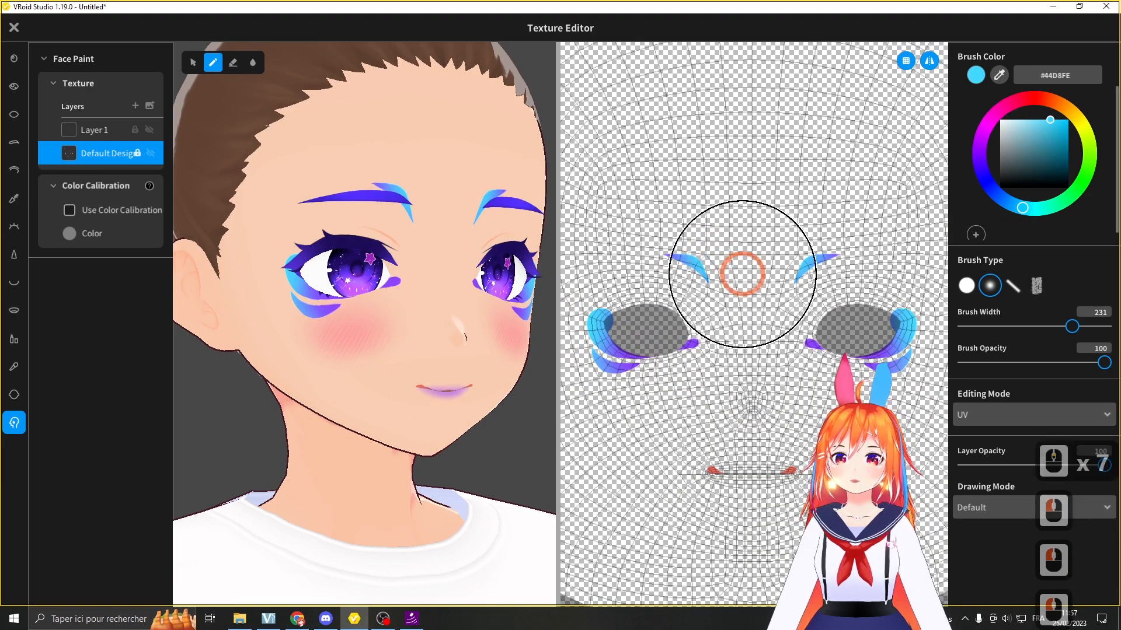
scroll(509, 221, "down", 3)
right_click_drag(509, 221, 487, 219)
scroll(500, 211, "up", 2)
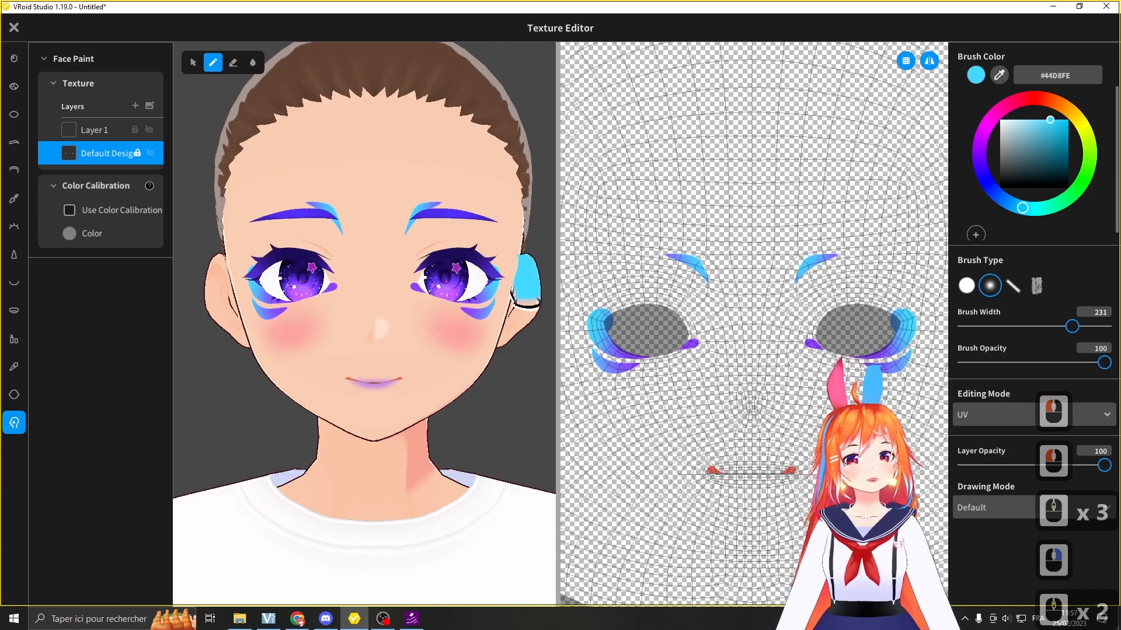
scroll(457, 494, "down", 2)
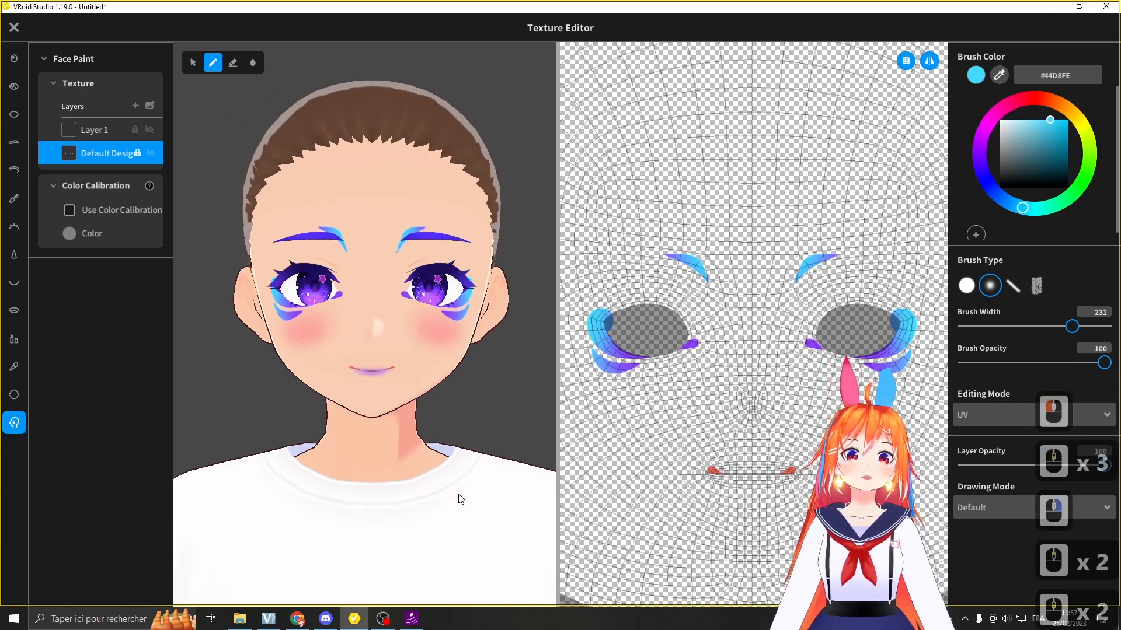
right_click_drag(426, 447, 250, 50)
scroll(250, 50, "up", 3)
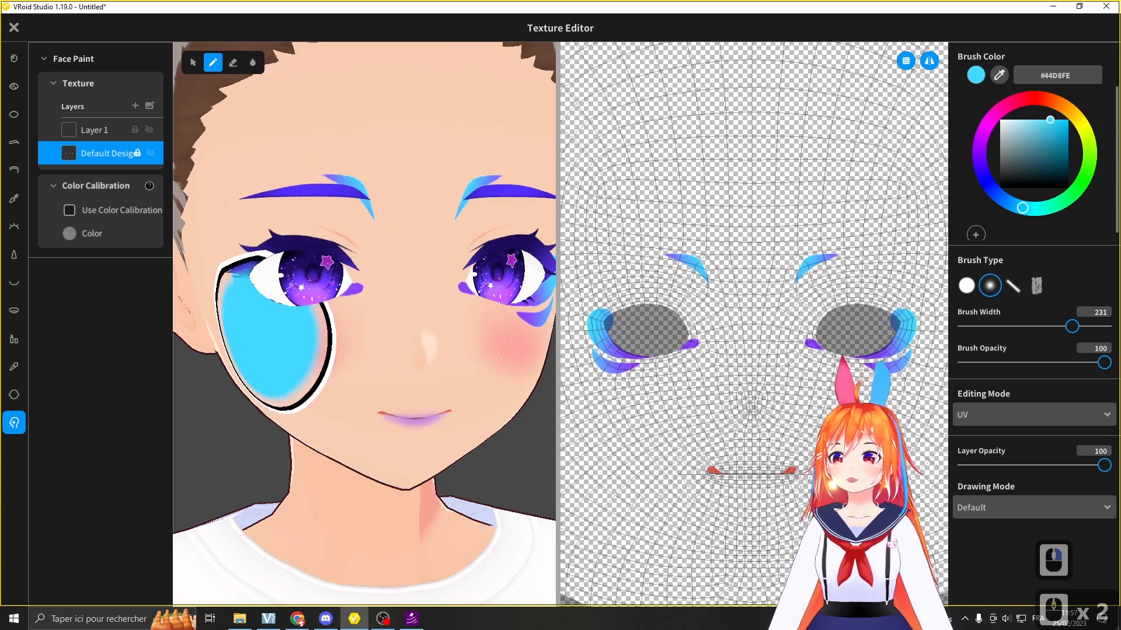
Try erasing the alpha-locked eyebrow markings with the soft brush at width 88 and the hard brush at width 135, and undo the strokes.
left_click(1004, 326)
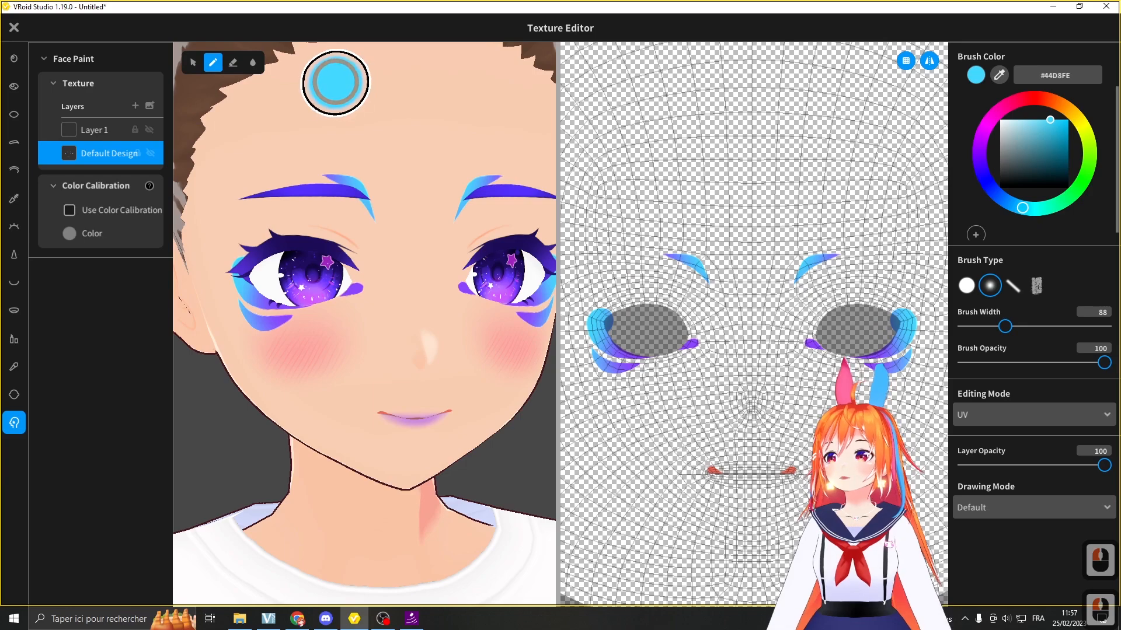
left_click(135, 153)
left_click(233, 63)
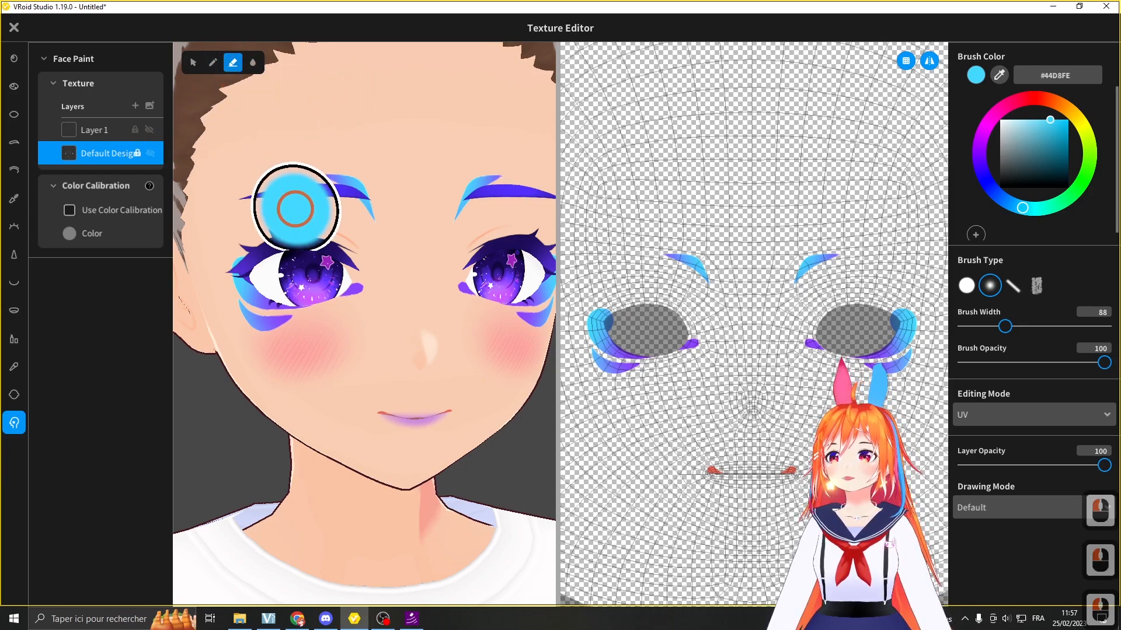
mouse_move(338, 169)
left_mouse_down()
mouse_move(380, 225)
mouse_move(335, 191)
mouse_move(398, 225)
left_mouse_up()
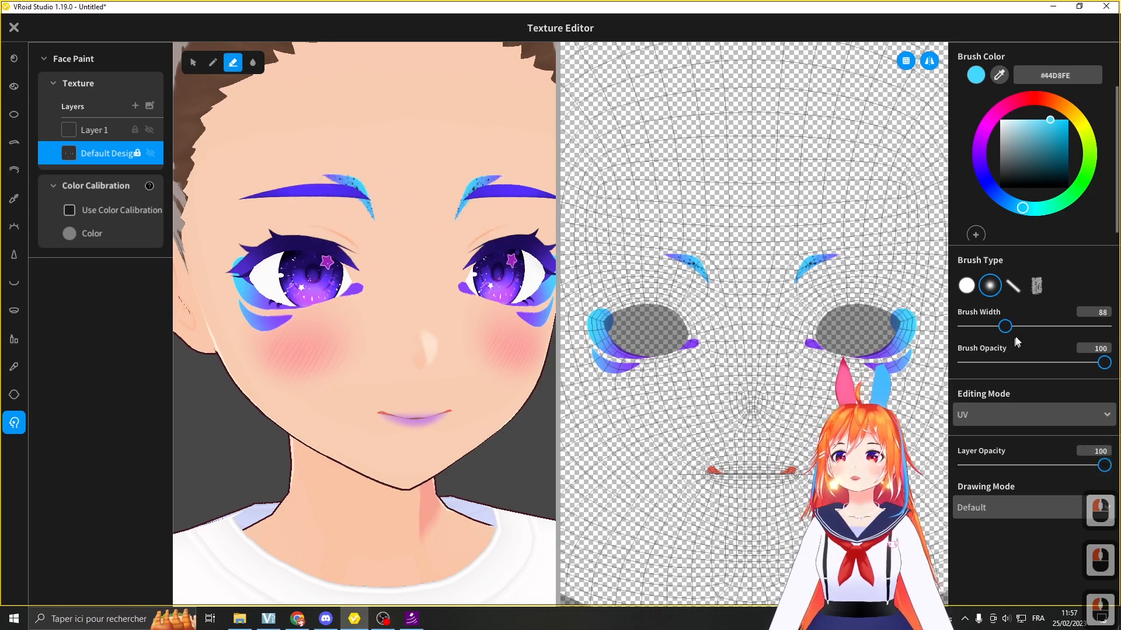
left_click(967, 285)
left_click_drag(745, 260, 701, 271)
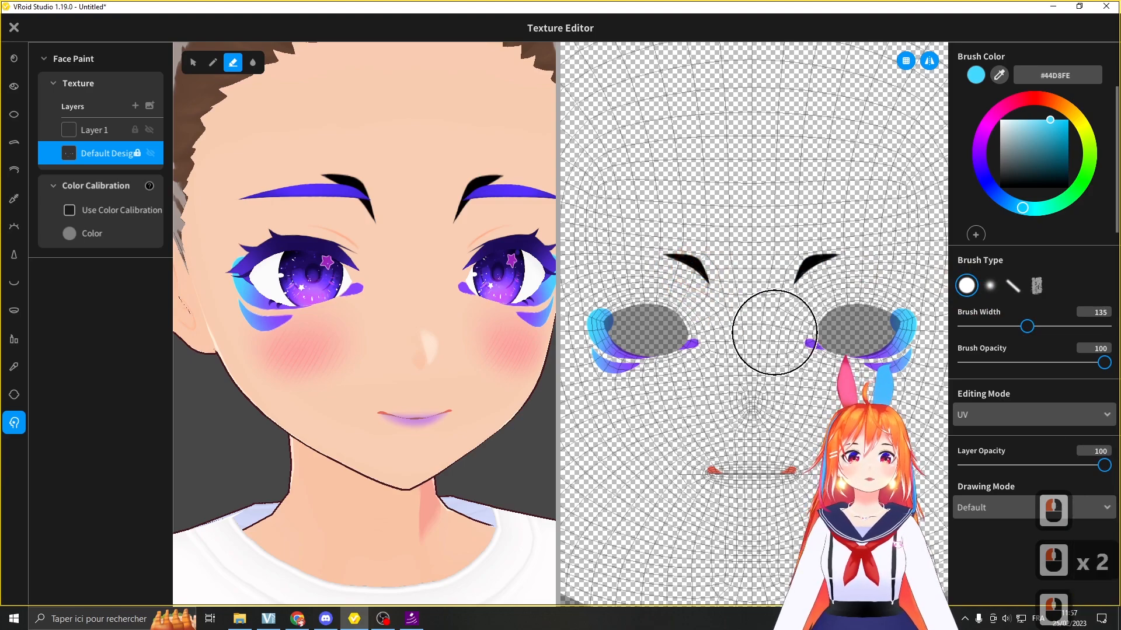
key("ctrl+z")
key("ctrl+z")
key("ctrl+z")
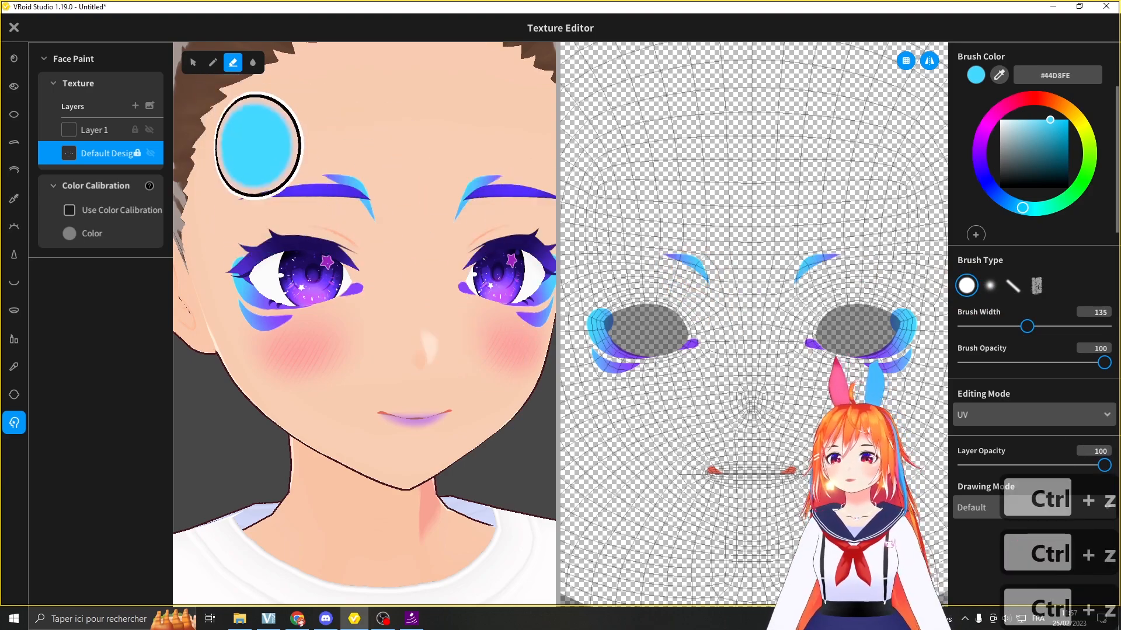
Turn off alpha lock on Default Design and erase the lower stripes under both eyes with a hard eraser at width 45.
left_click(136, 153)
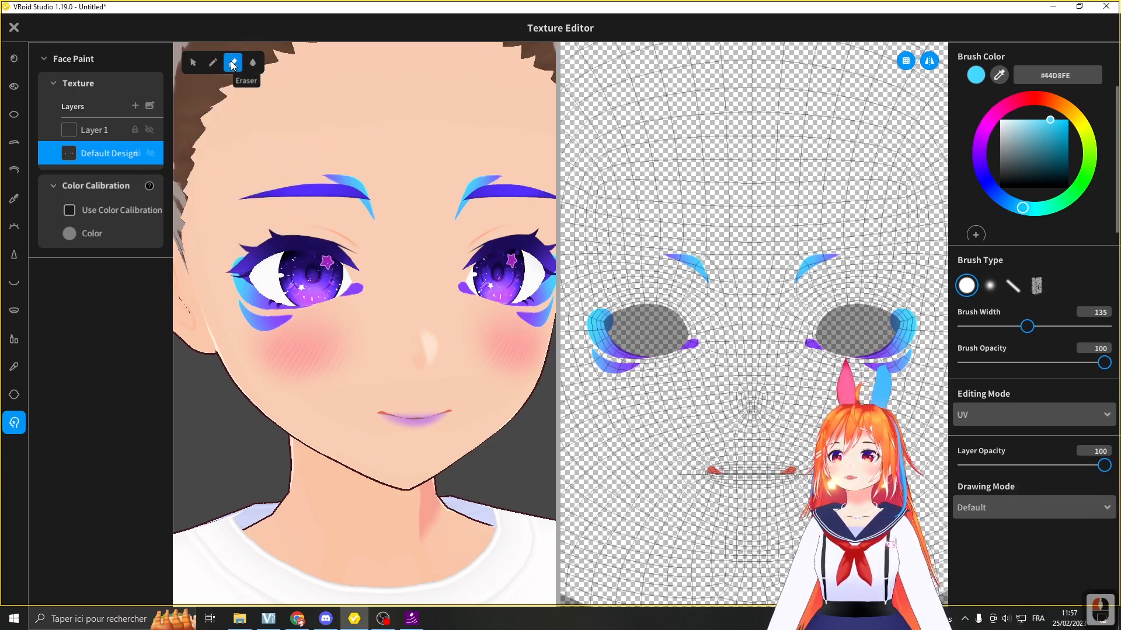
left_click_drag(999, 325, 985, 327)
left_click_drag(307, 338, 257, 326)
left_click(634, 373)
left_click_drag(237, 314, 250, 320)
scroll(675, 395, "up", 4)
mouse_move(703, 436)
left_mouse_down("shift")
mouse_move(736, 426)
mouse_move(751, 382)
left_mouse_up("shift")
scroll(735, 426, "up", 4, "shift")
scroll(750, 383, "up", 3, "shift")
left_click(750, 383)
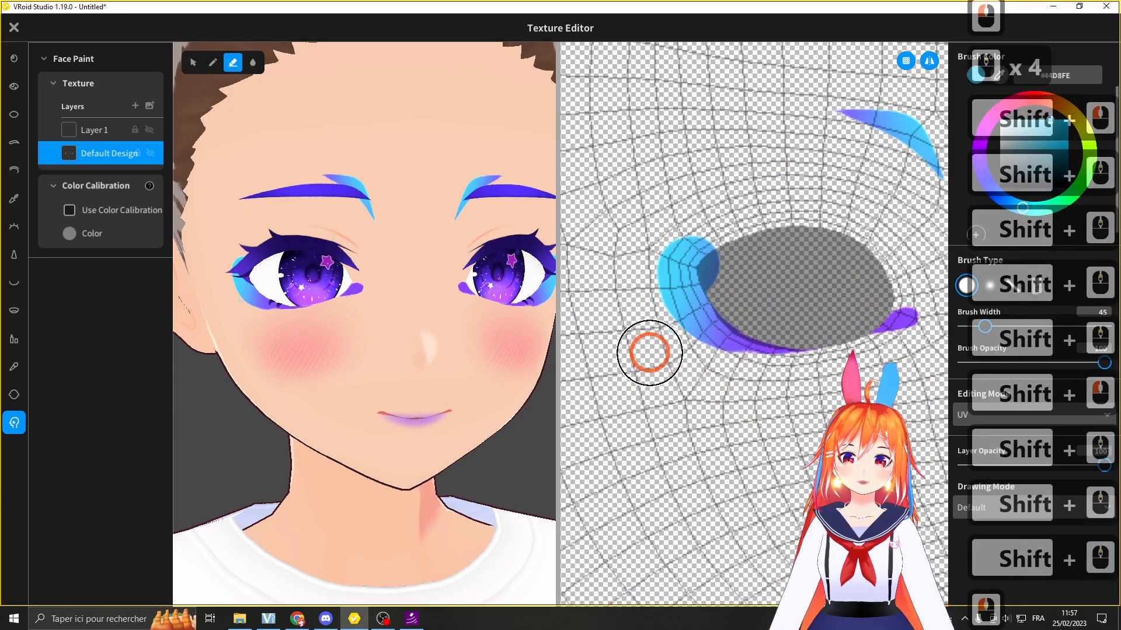
On Layer 1, trace the upper edge of the eye opening in cyan #44D8FE with the hard brush at width 11.
scroll(453, 360, "down", 5)
left_click(95, 129)
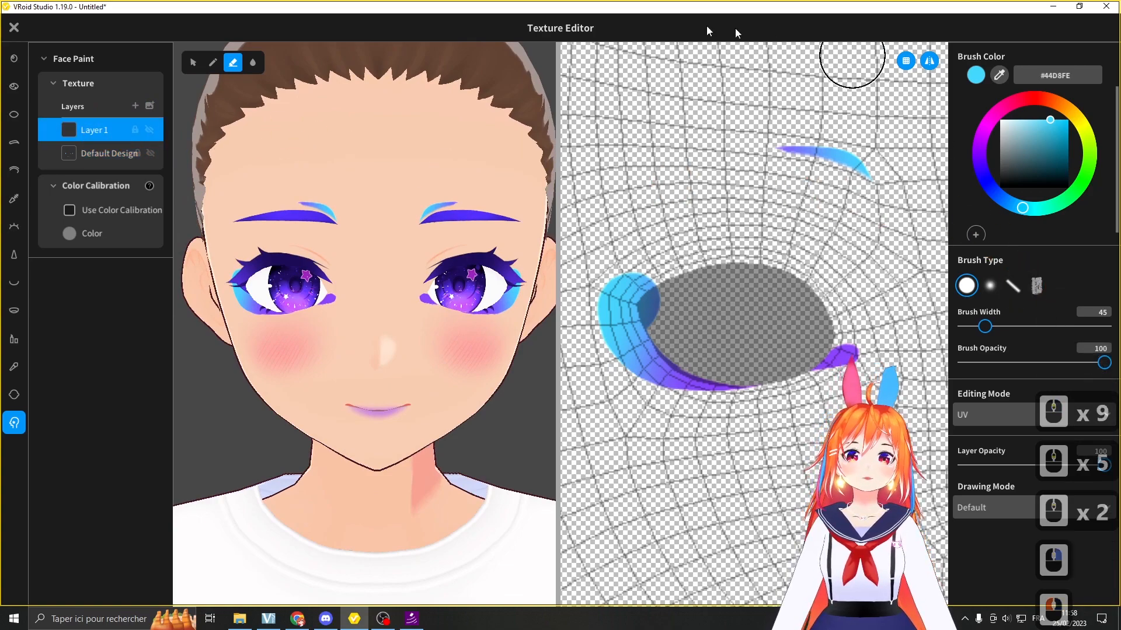
left_click(213, 63)
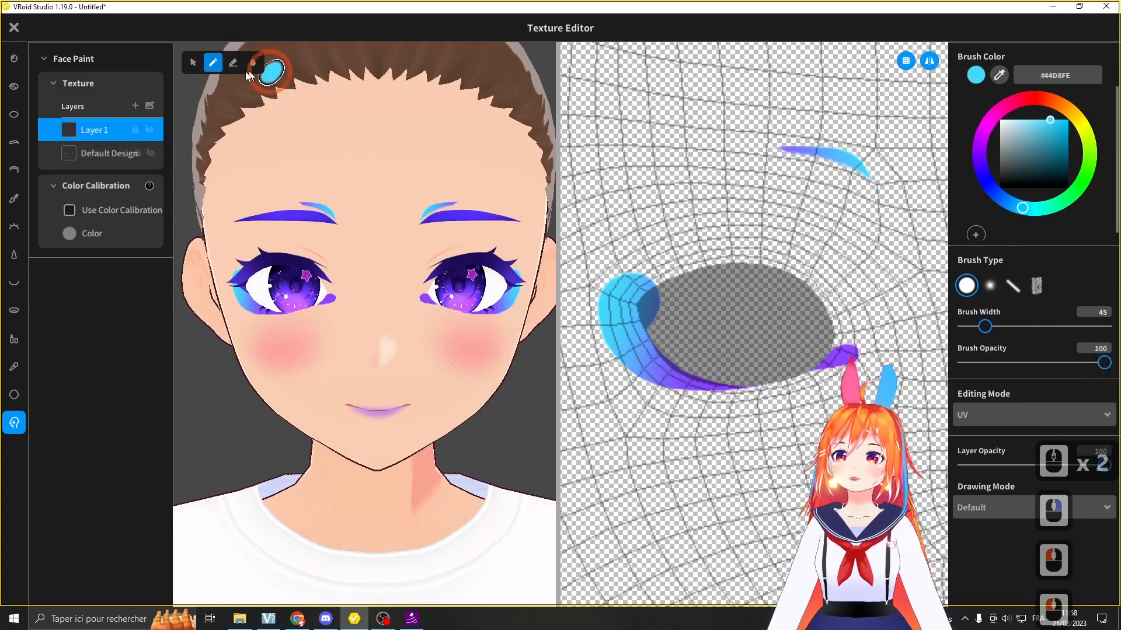
mouse_move(799, 260)
left_mouse_down()
mouse_move(721, 225)
mouse_move(815, 263)
left_mouse_up()
key("ctrl+z")
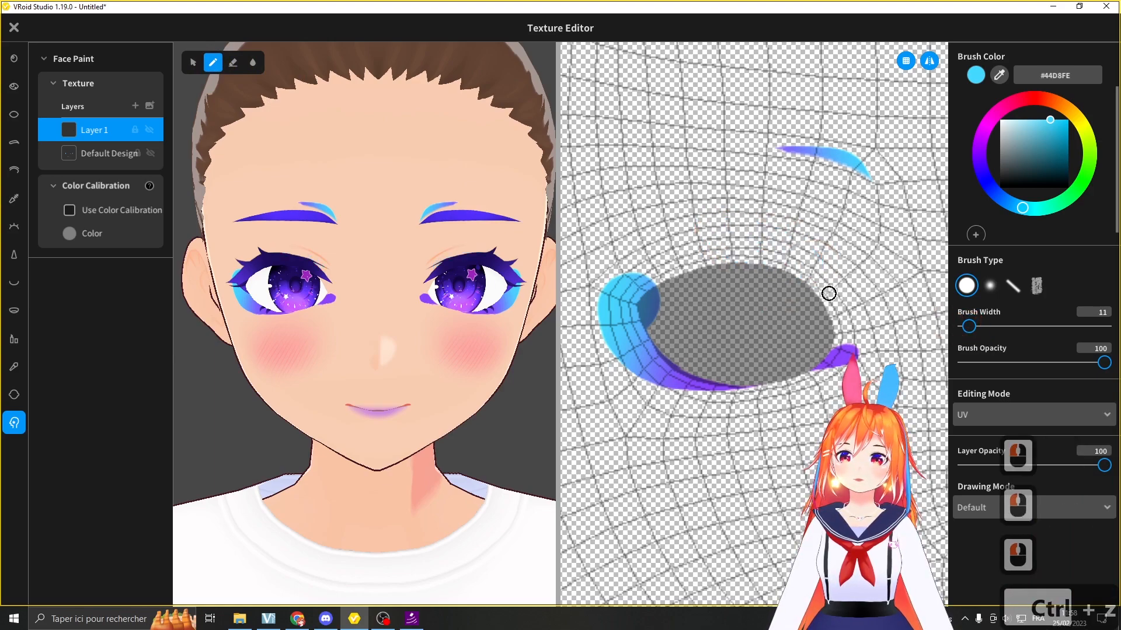
mouse_move(833, 336)
left_mouse_down()
mouse_move(808, 280)
mouse_move(681, 266)
left_mouse_up()
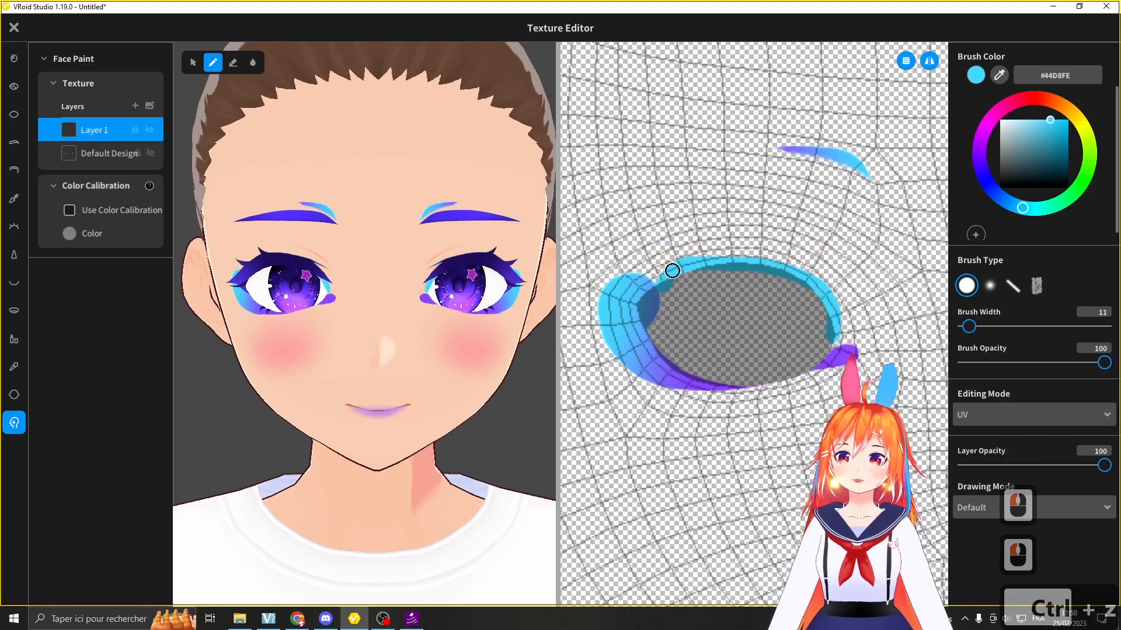
Thicken the cyan eyeshadow over the upper eye opening with the hard brush at width 56 and check it on the face.
mouse_move(764, 267)
left_mouse_down()
mouse_move(828, 330)
mouse_move(666, 265)
mouse_move(762, 243)
left_mouse_up()
left_click(990, 326)
mouse_move(807, 310)
left_mouse_down()
mouse_move(688, 255)
mouse_move(650, 275)
mouse_move(795, 319)
mouse_move(678, 285)
left_mouse_up()
key("ctrl+z")
key("ctrl+z")
scroll(507, 312, "down", 5)
mouse_move(508, 313)
right_mouse_down()
mouse_move(442, 317)
mouse_move(480, 363)
right_mouse_up()
scroll(442, 317, "up", 5)
scroll(480, 363, "down", 4)
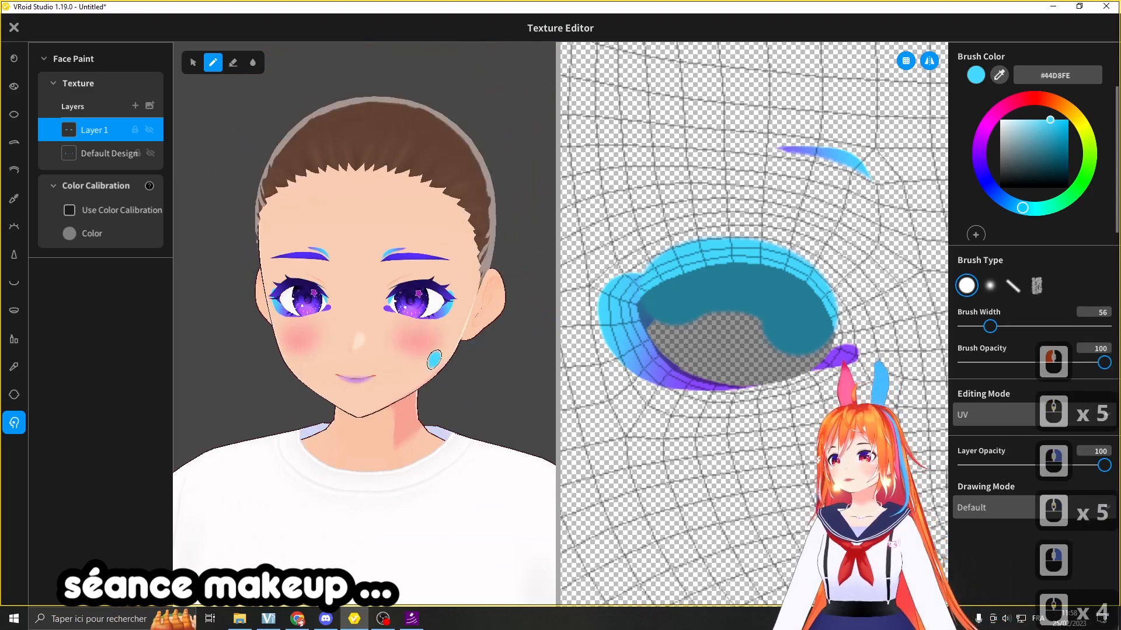
Try painting a large cyan spot directly on the model's forehead with the hard brush at width 56 and undo it.
left_click(193, 62)
mouse_move(275, 170)
right_mouse_down()
mouse_move(401, 274)
mouse_move(348, 294)
right_mouse_up()
scroll(348, 295, "up", 4)
left_click(213, 62)
left_click_drag(402, 184, 380, 151)
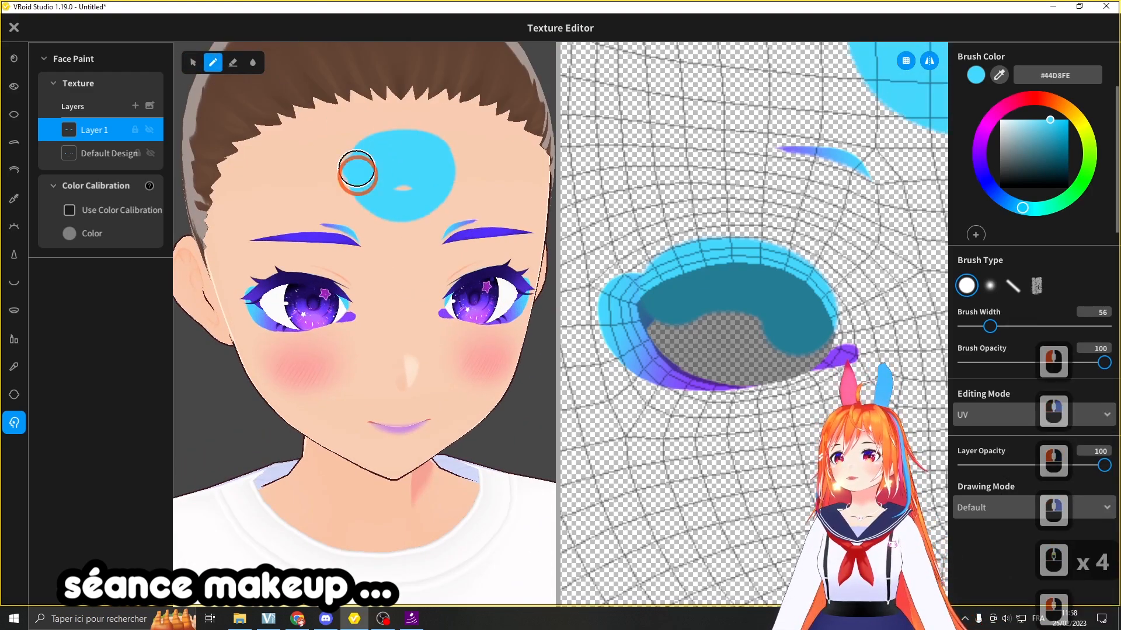
key("ctrl+z")
key("ctrl+z")
Try softening the upper edge of the cyan eyeshadow with the blur tool, check it on the face and undo the strokes.
left_click(253, 62)
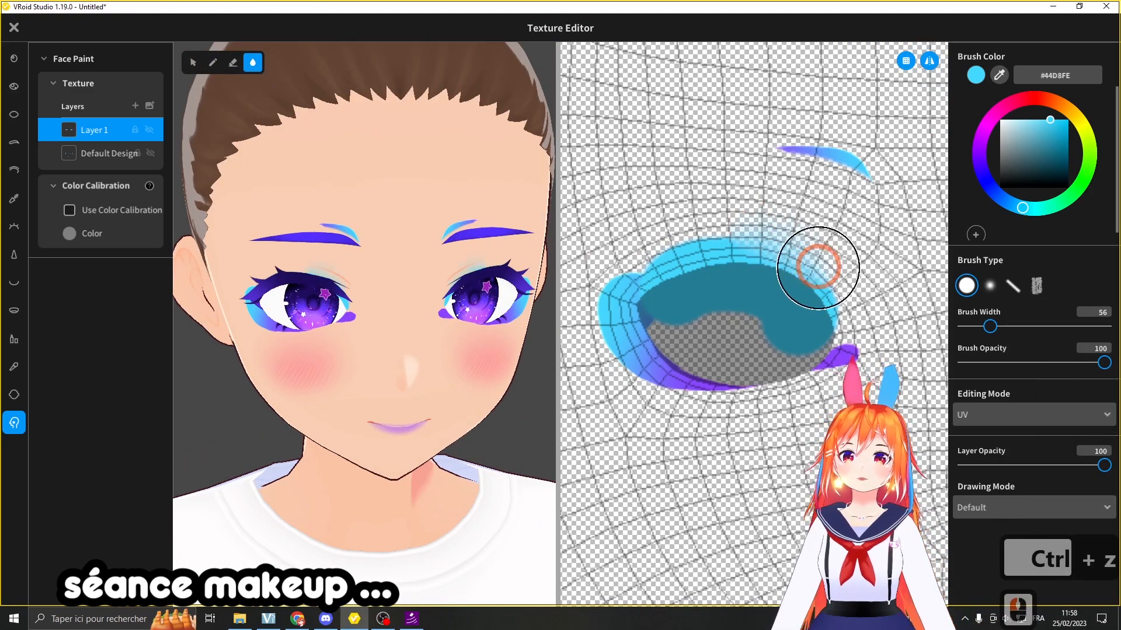
scroll(506, 247, "down", 4)
right_click_drag(506, 247, 467, 238)
scroll(467, 238, "up", 4)
key("ctrl+z")
mouse_move(788, 285)
left_mouse_down()
mouse_move(716, 272)
mouse_move(733, 275)
left_mouse_up()
scroll(481, 298, "down", 3)
right_click_drag(481, 298, 519, 293)
scroll(520, 293, "up", 3)
key("ctrl+z")
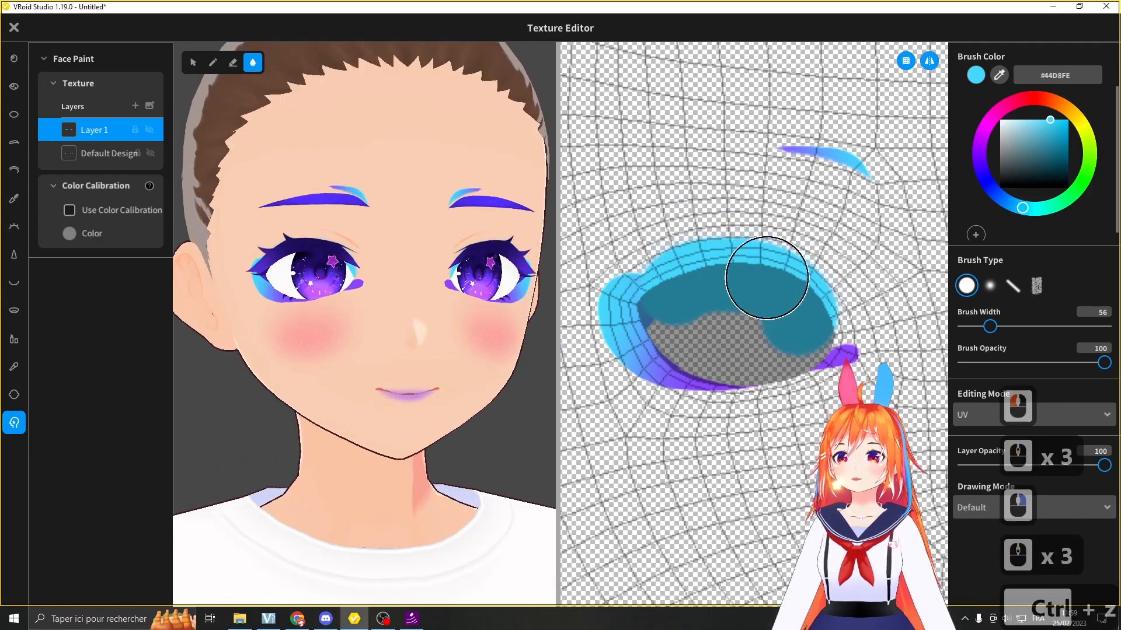
Try blurring the eyeshadow's upper and outer edge again, inspect the face from the side and undo the strokes.
left_click_drag(735, 257, 686, 228)
left_click_drag(686, 228, 689, 282)
right_click_drag(431, 328, 528, 408)
key("ctrl+z")
key("ctrl+z")
key("ctrl+z")
key("ctrl+z")
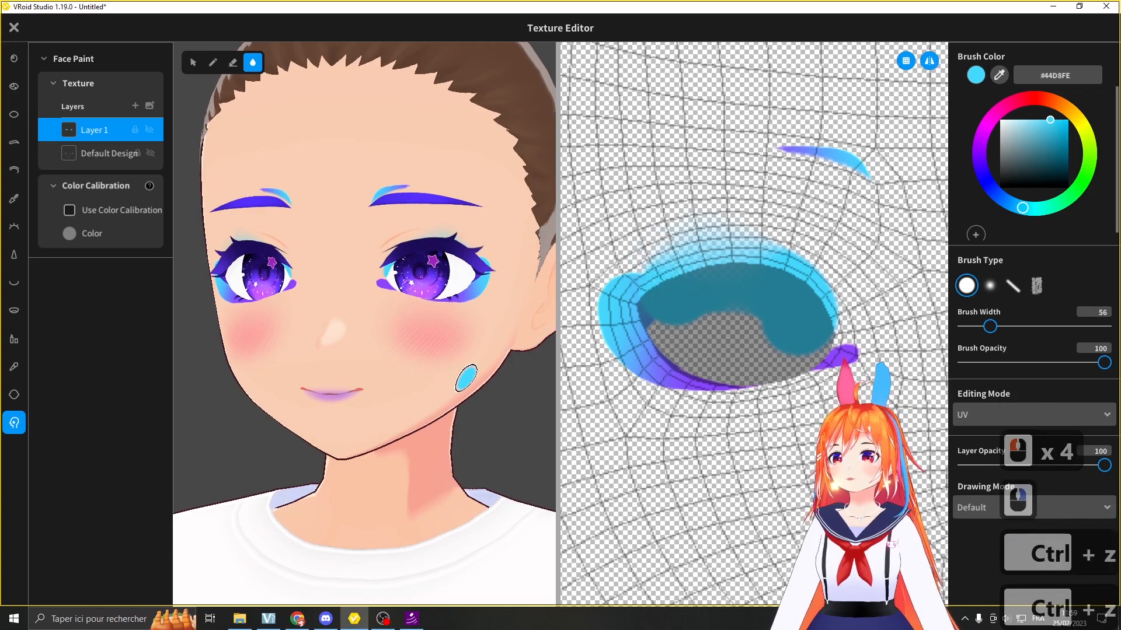
Try erasing part of the upper eyeshadow with the hard eraser at width 56, undo it and inspect the face.
left_click(233, 62)
left_click_drag(751, 253, 856, 280)
key("ctrl+z")
scroll(438, 280, "down", 6)
right_click_drag(438, 280, 484, 277)
scroll(485, 277, "up", 4)
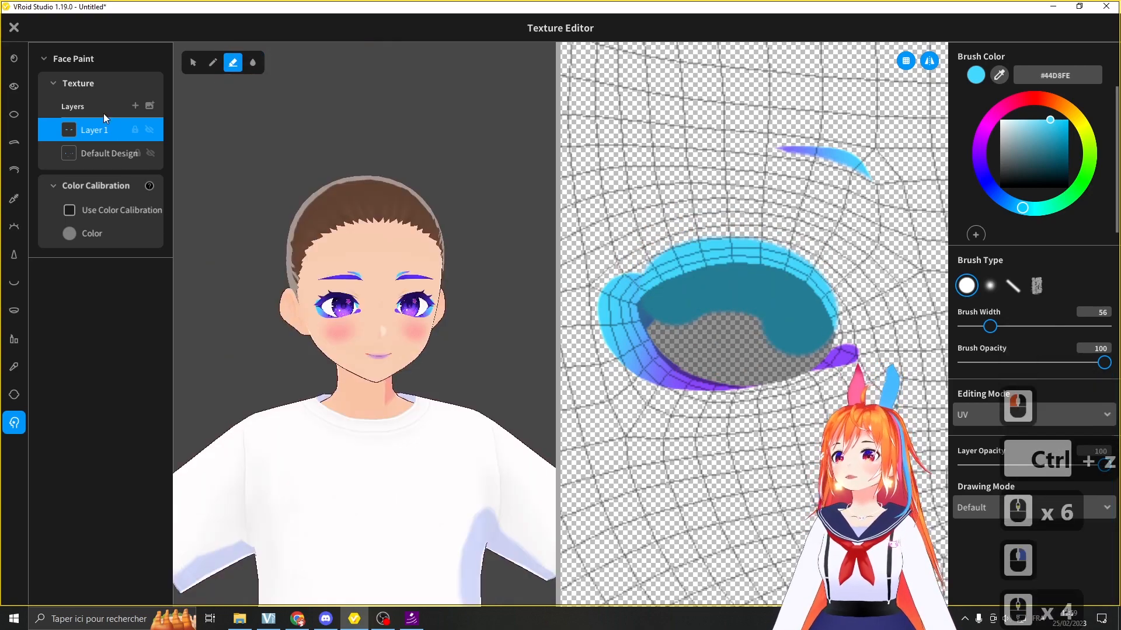
Close the texture editor and save the Face Paint texture as a new item.
left_click(14, 27)
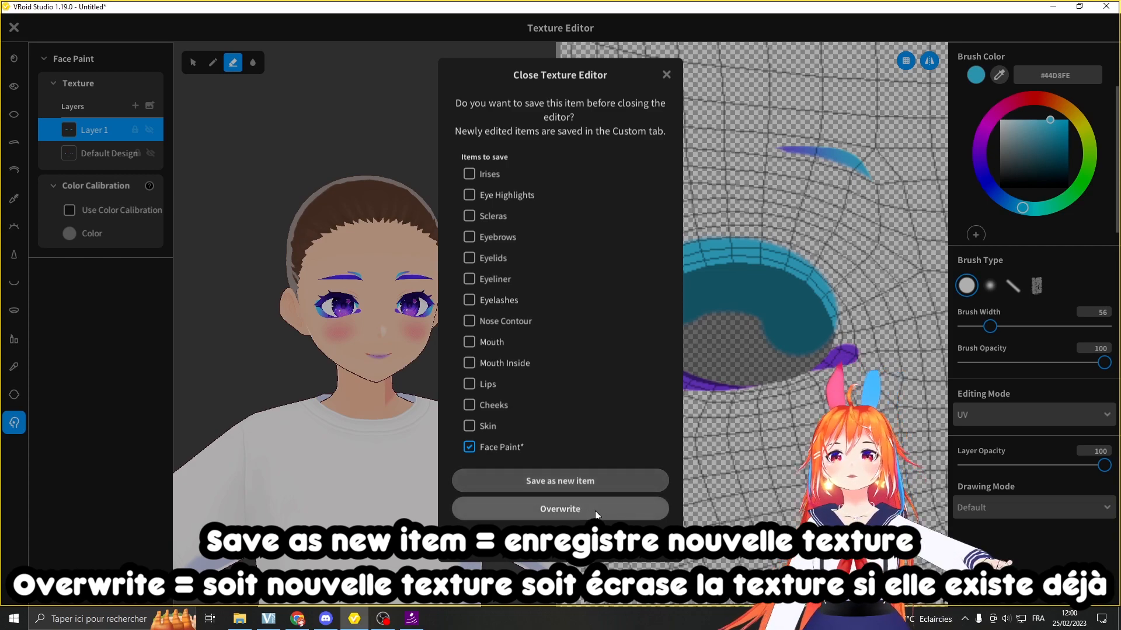
left_click(580, 482)
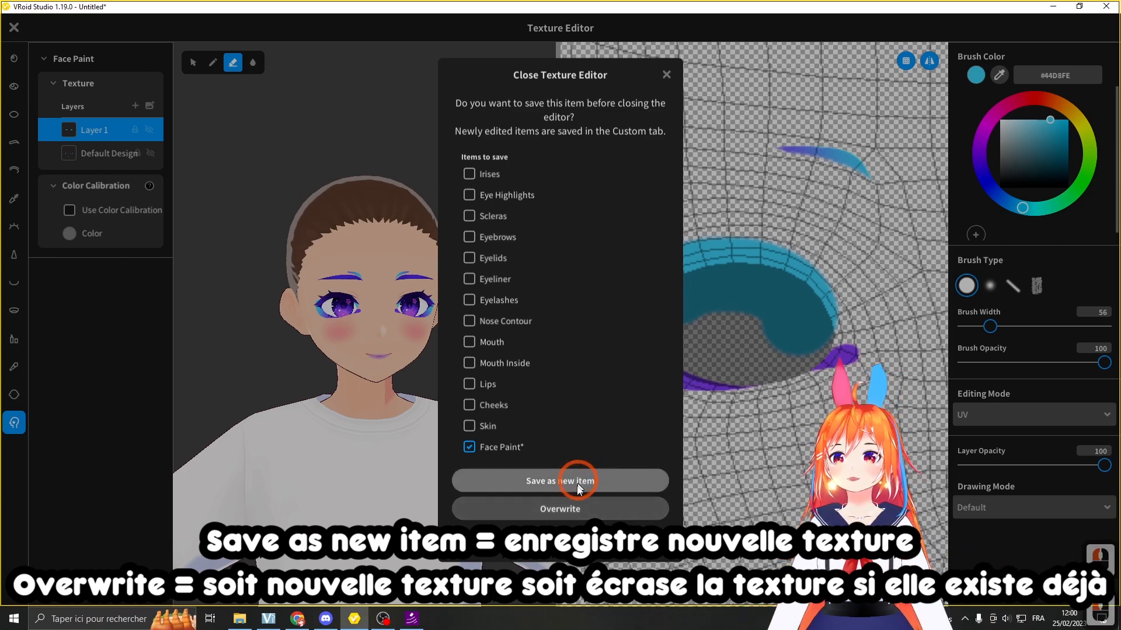
left_click(534, 484)
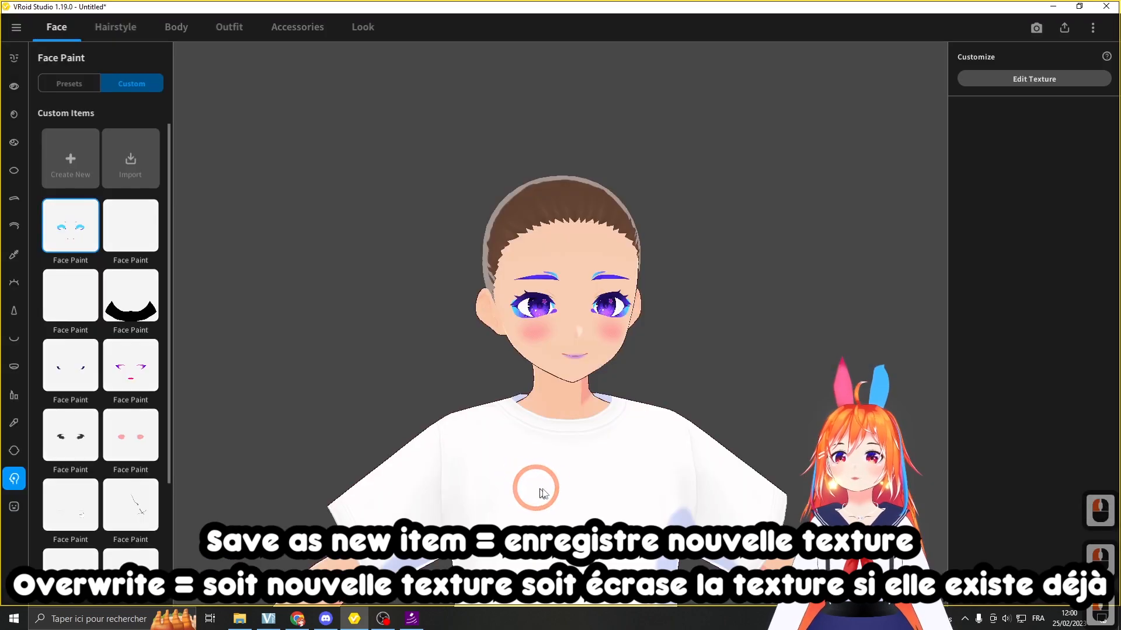
Look through the Face Paint presets and examine the newly saved face paint among the custom items.
left_click(69, 77)
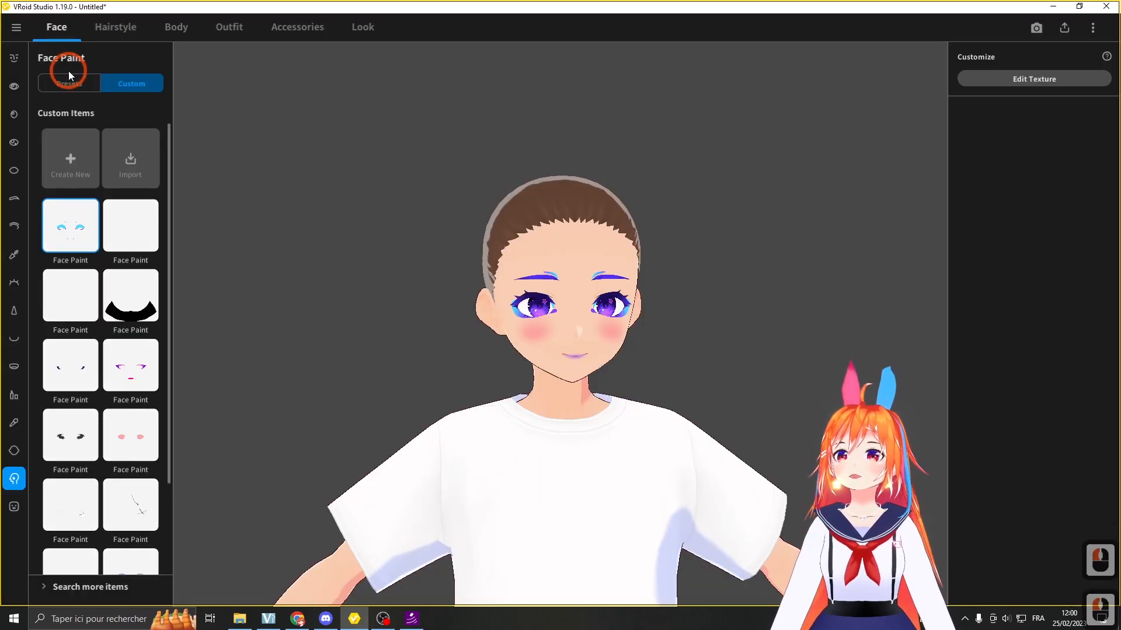
scroll(121, 442, "down", 4)
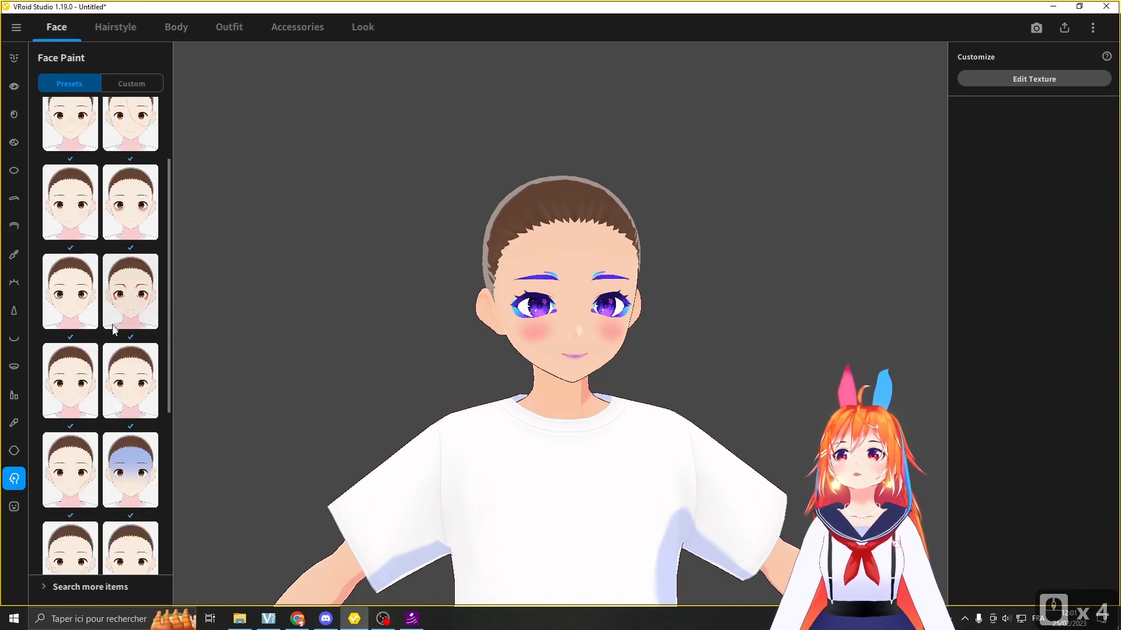
scroll(309, 343, "down", 1)
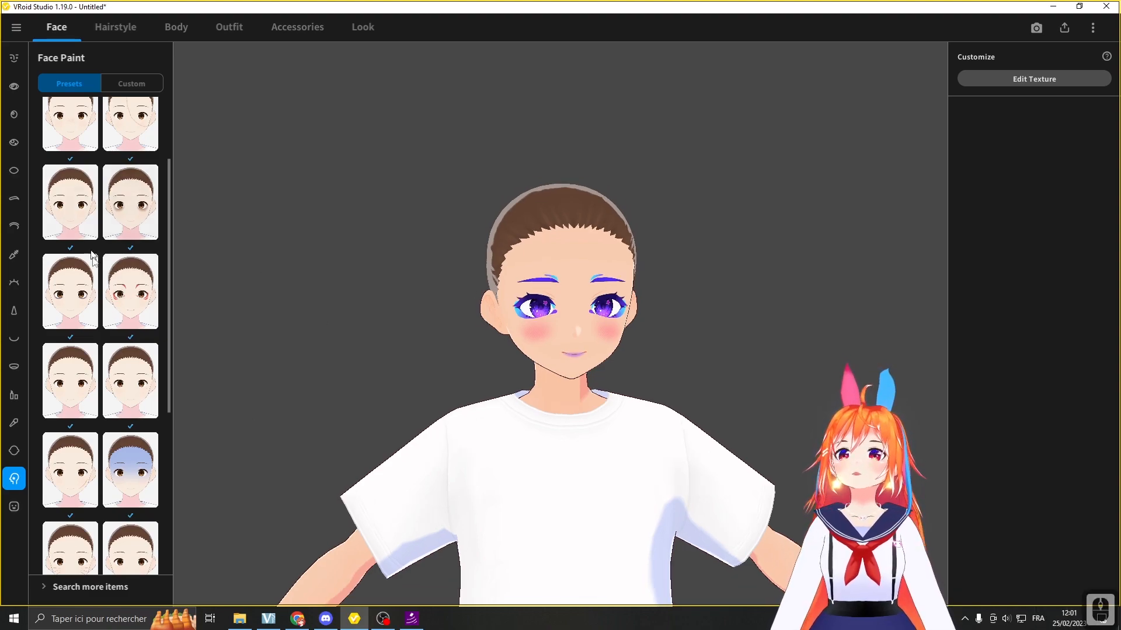
left_click(140, 83)
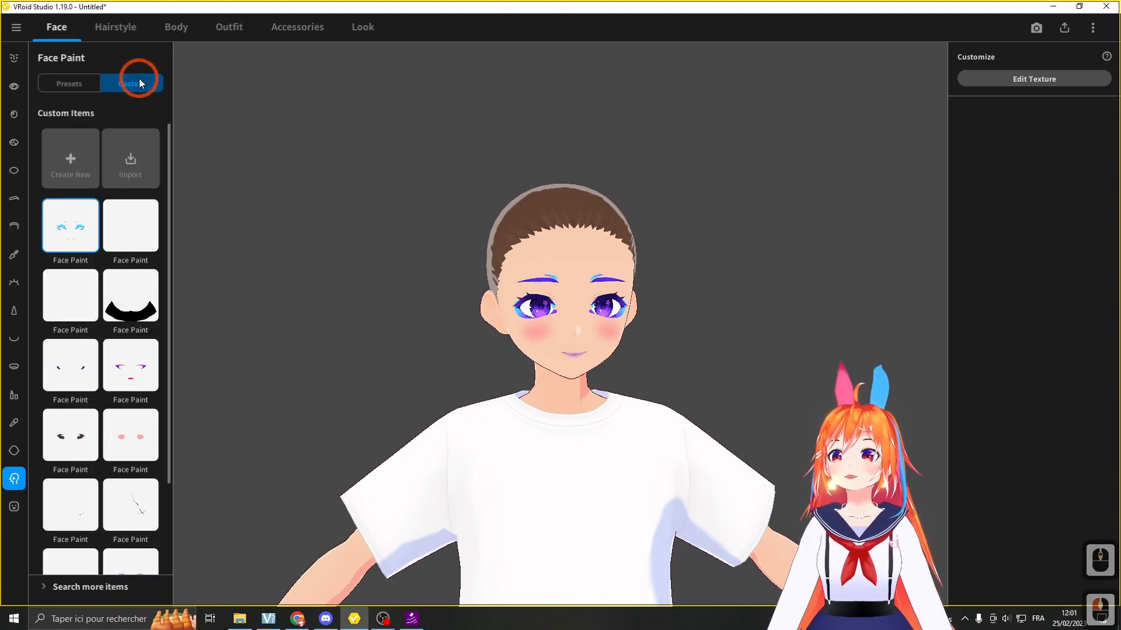
right_click(75, 237)
left_click(313, 251)
left_click(92, 244)
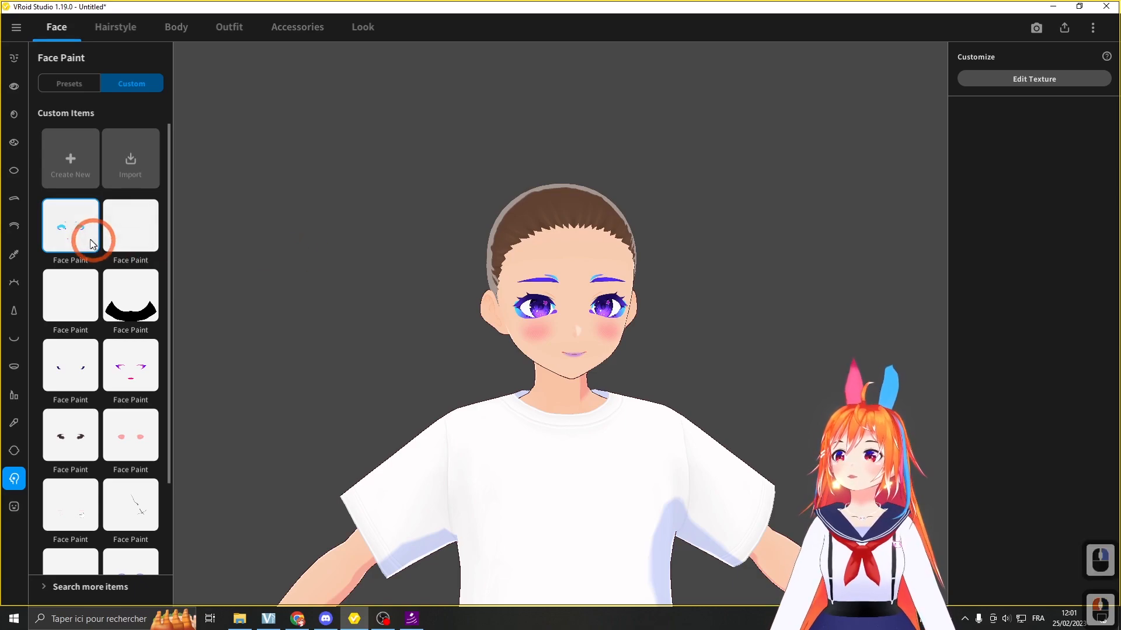
left_click_drag(62, 229, 215, 237)
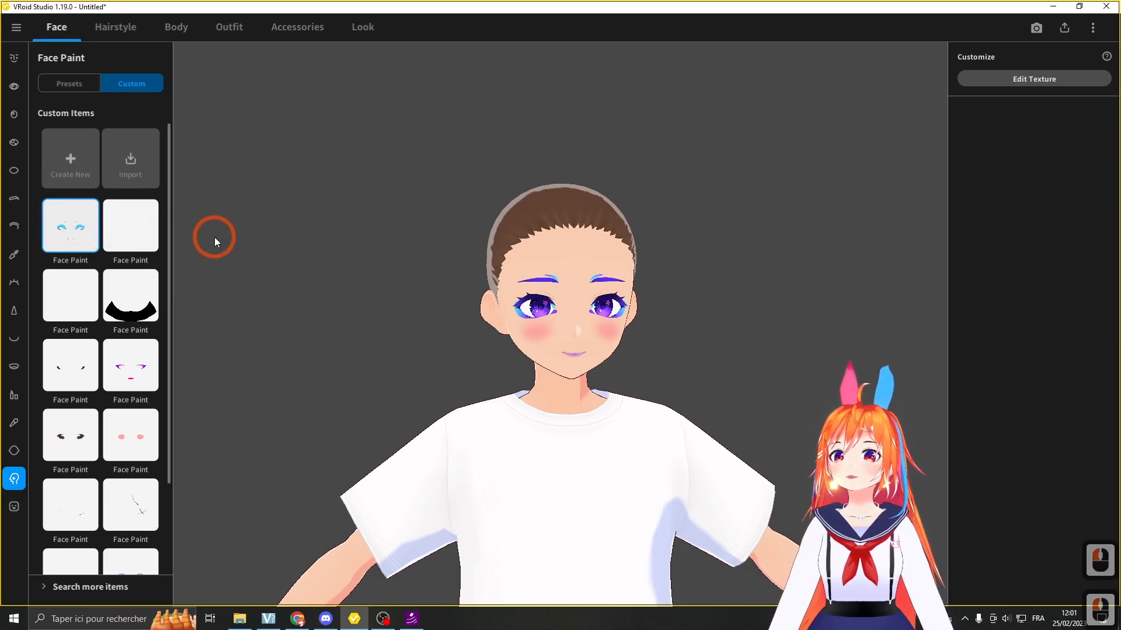
left_click(1014, 83)
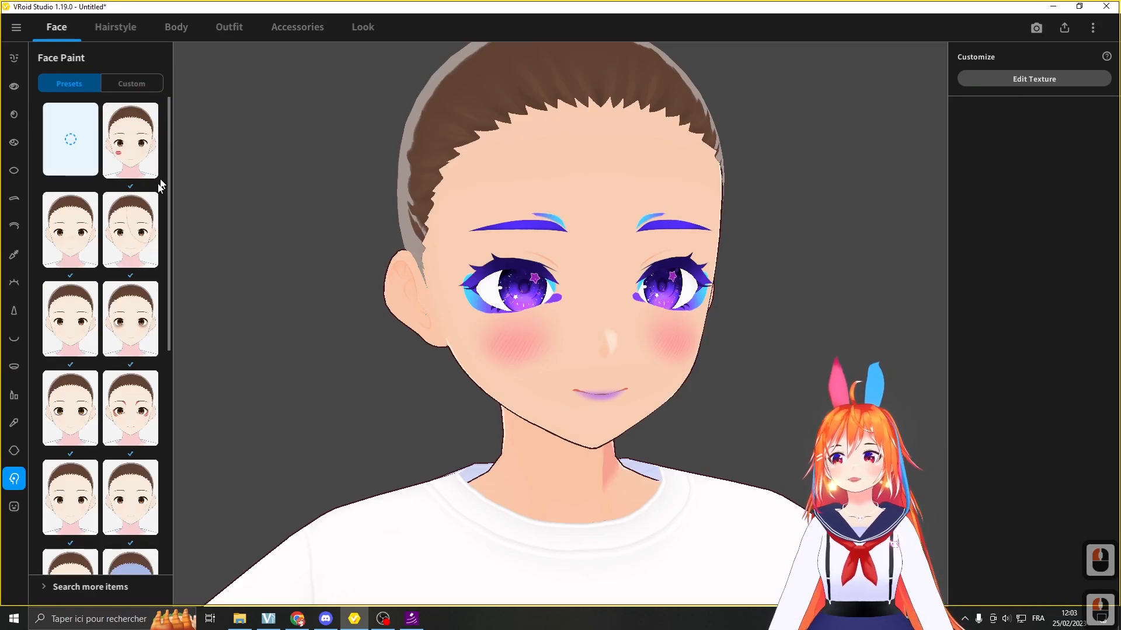
Apply the Face Paint preset with whisker stripes on the cheeks and inspect it on the face.
scroll(90, 315, "down", 7)
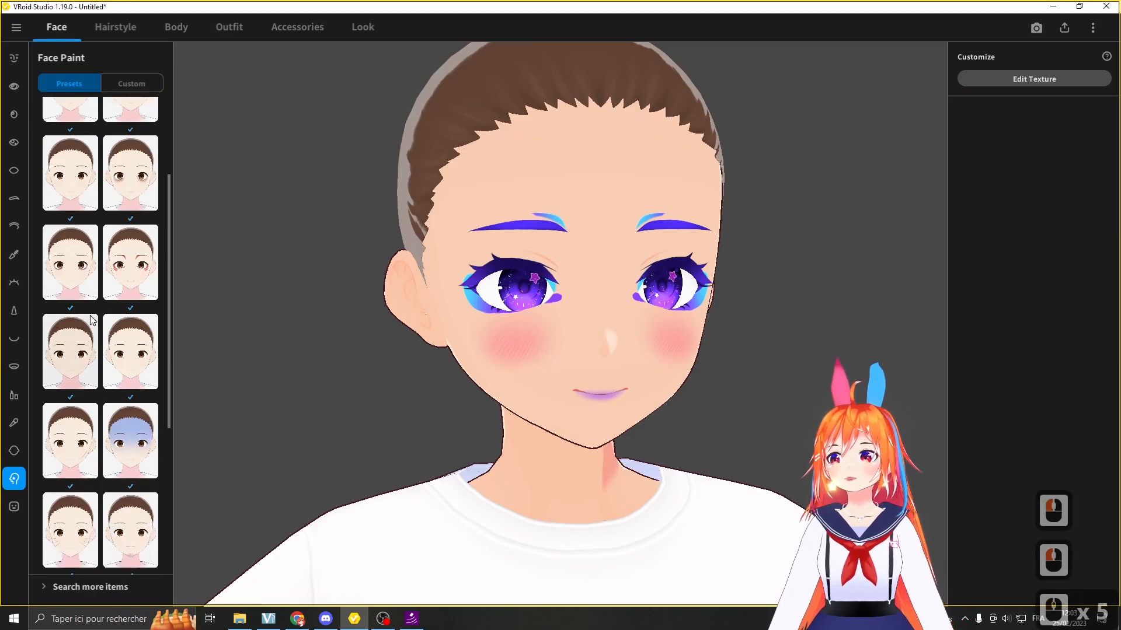
left_click(80, 364)
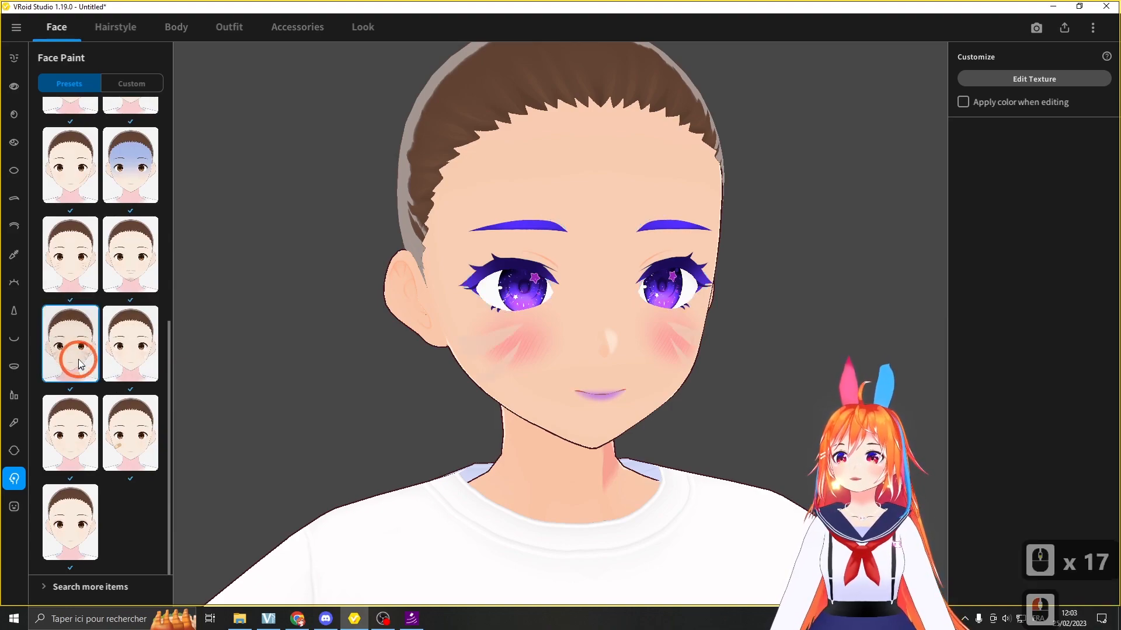
right_click_drag(352, 344, 415, 355)
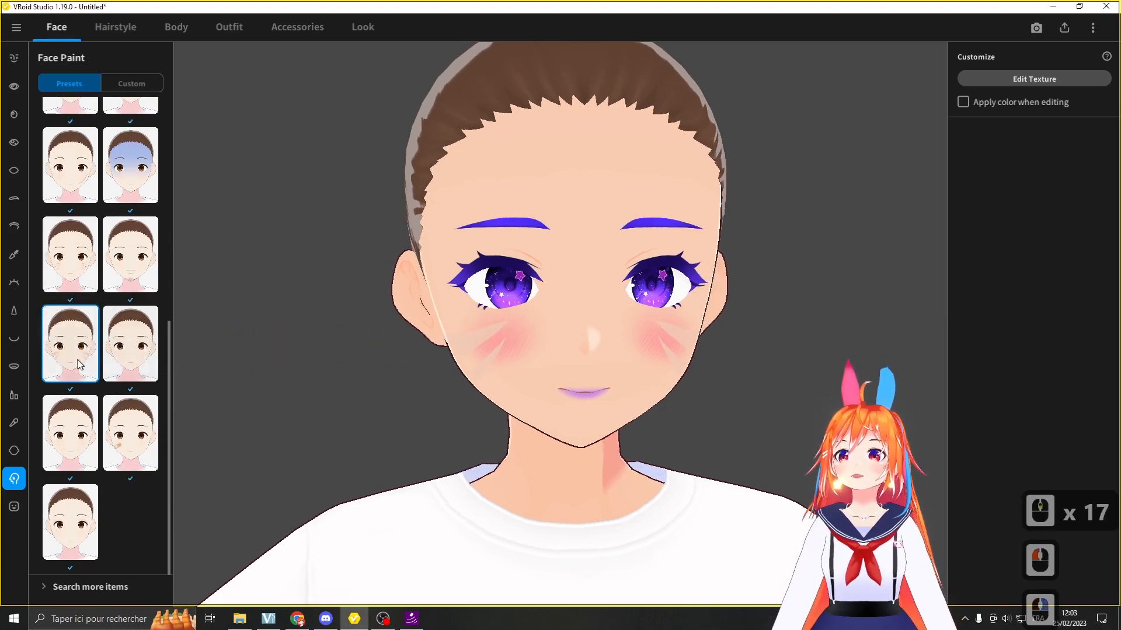
scroll(146, 321, "up", 6)
scroll(134, 332, "down", 5)
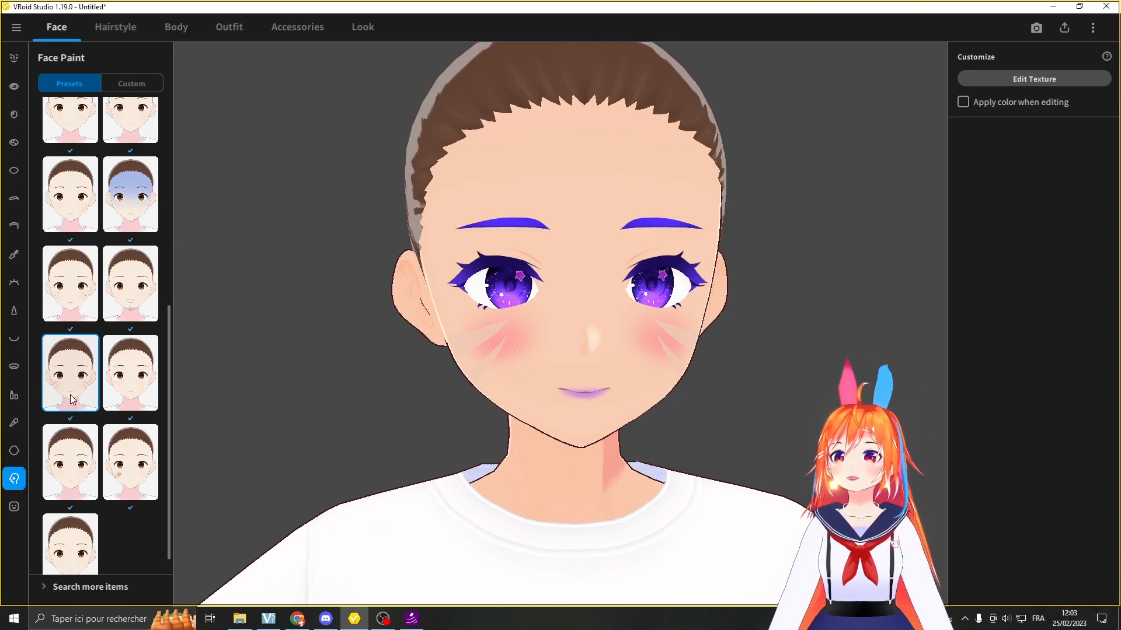
left_click(70, 375)
right_click_drag(397, 341, 489, 331)
left_click(90, 308)
scroll(105, 184, "up", 10)
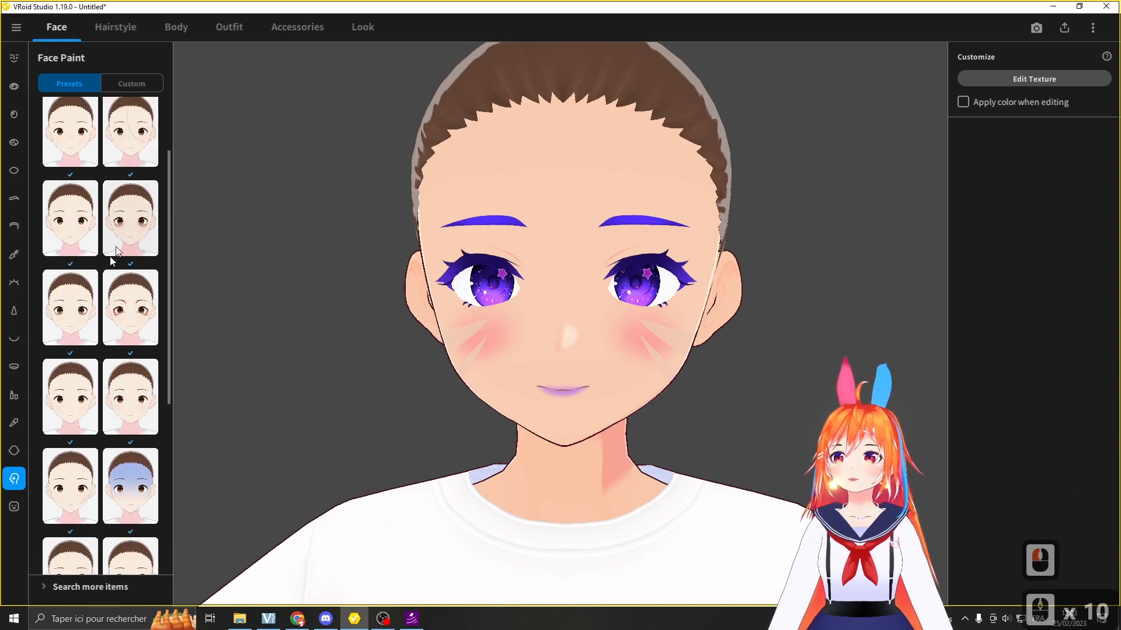
scroll(118, 250, "down", 10)
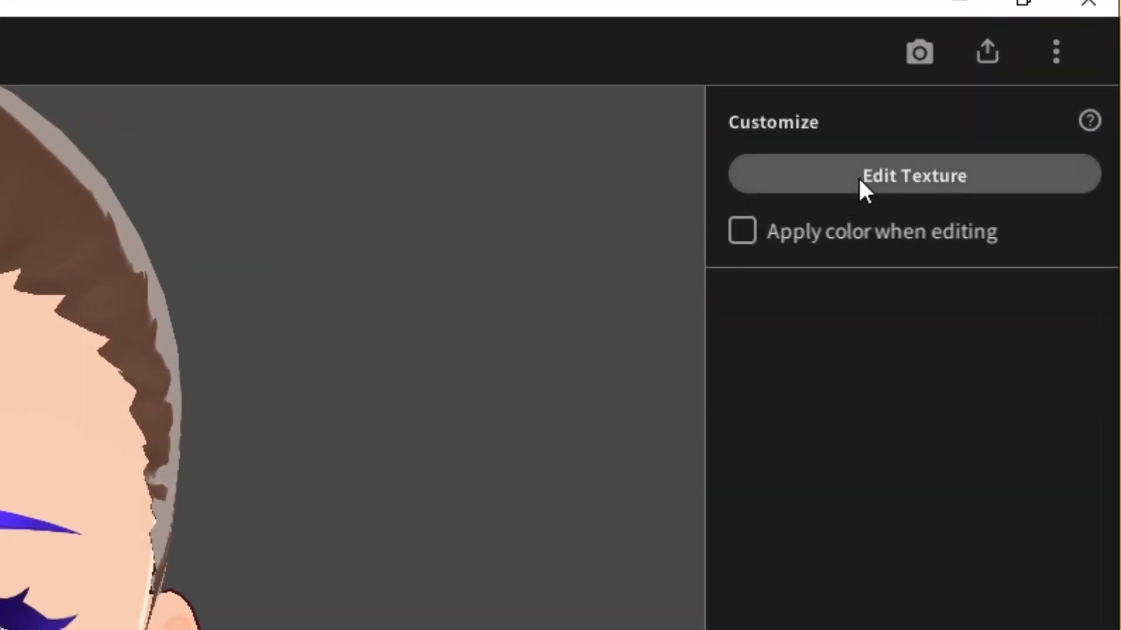
Open the whisker preset's texture for editing and export its Default Design layer as a PNG named moustache in the test folder.
left_click(1011, 81)
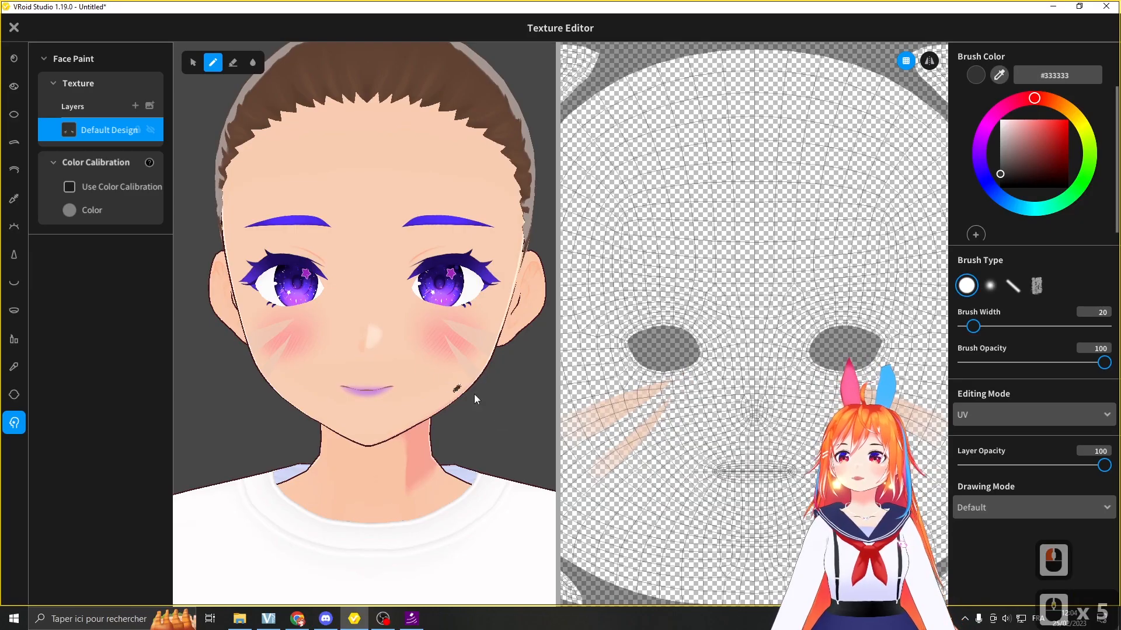
middle_click_drag(513, 412, 499, 404)
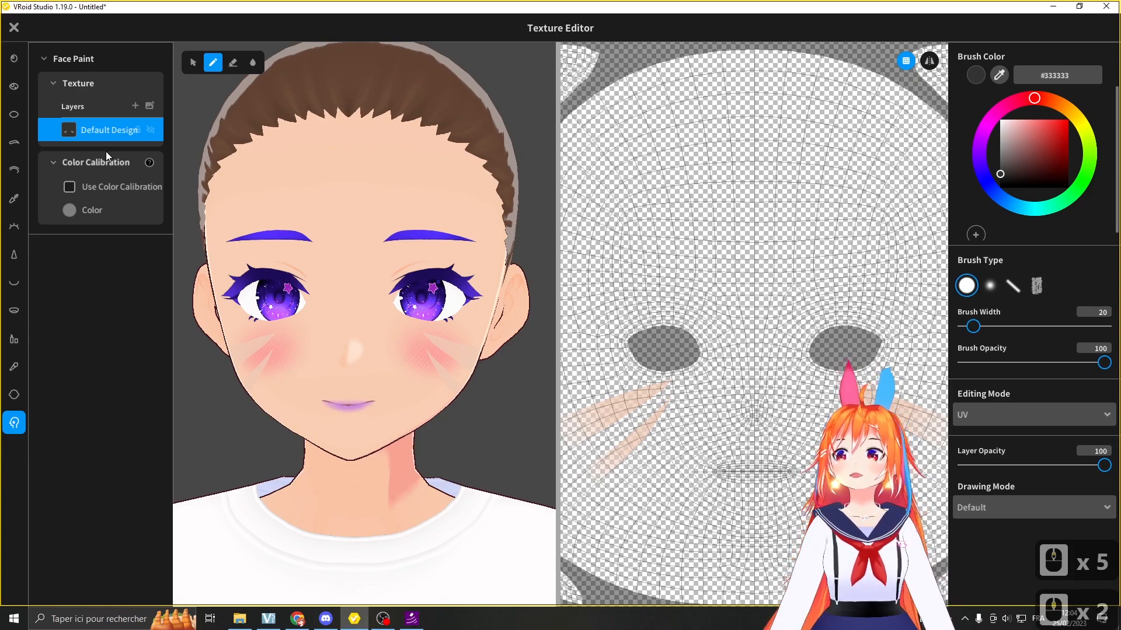
right_click(103, 127)
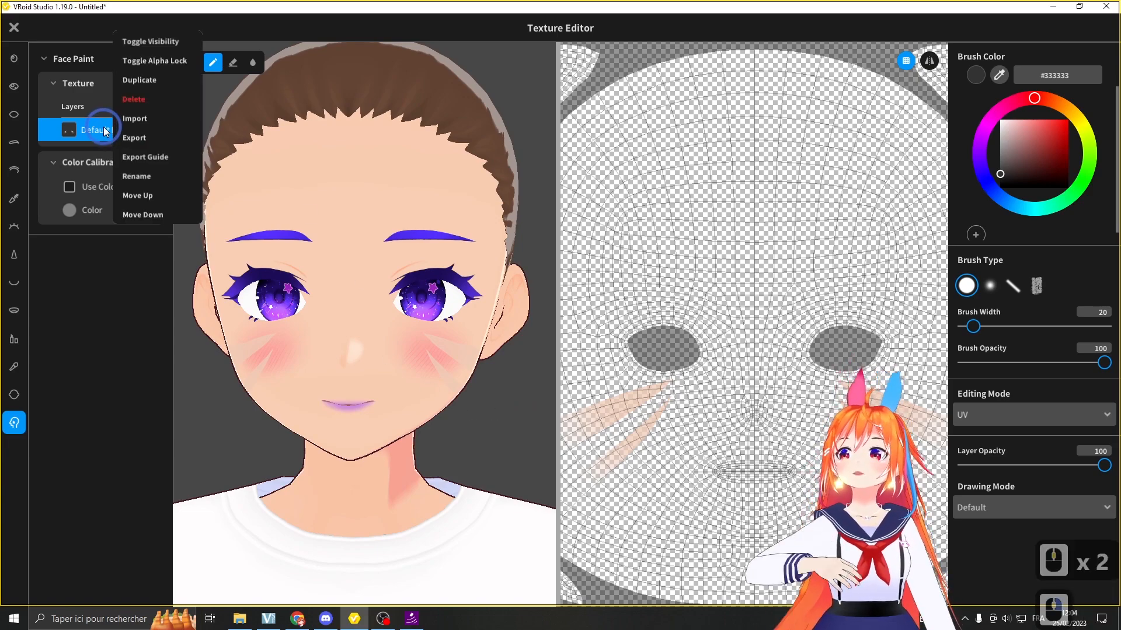
left_click(145, 140)
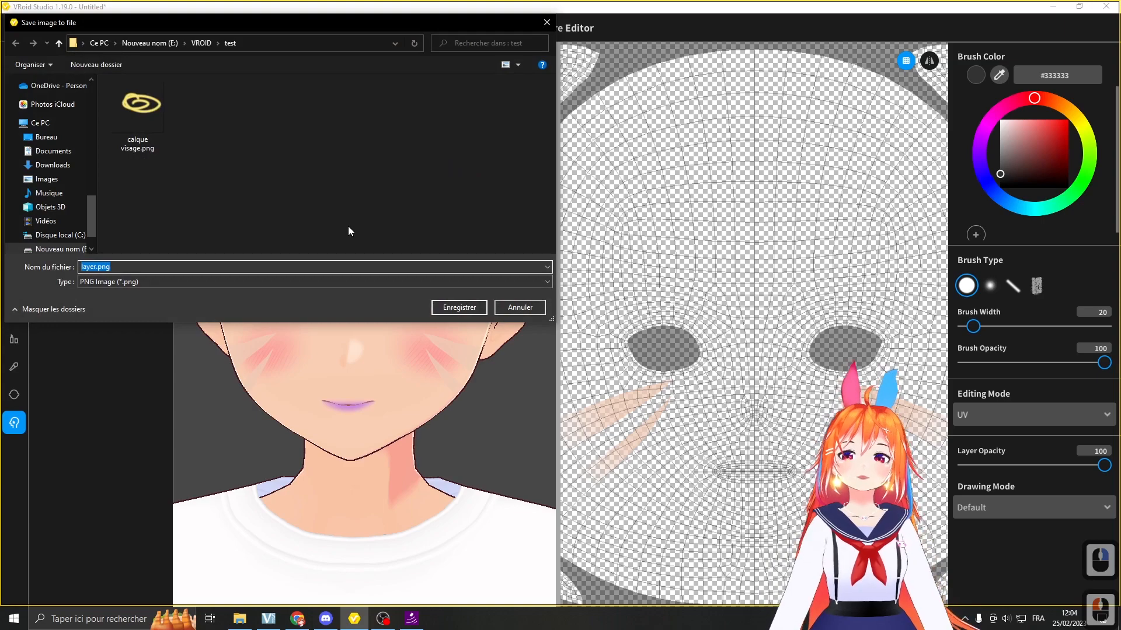
type("moustache")
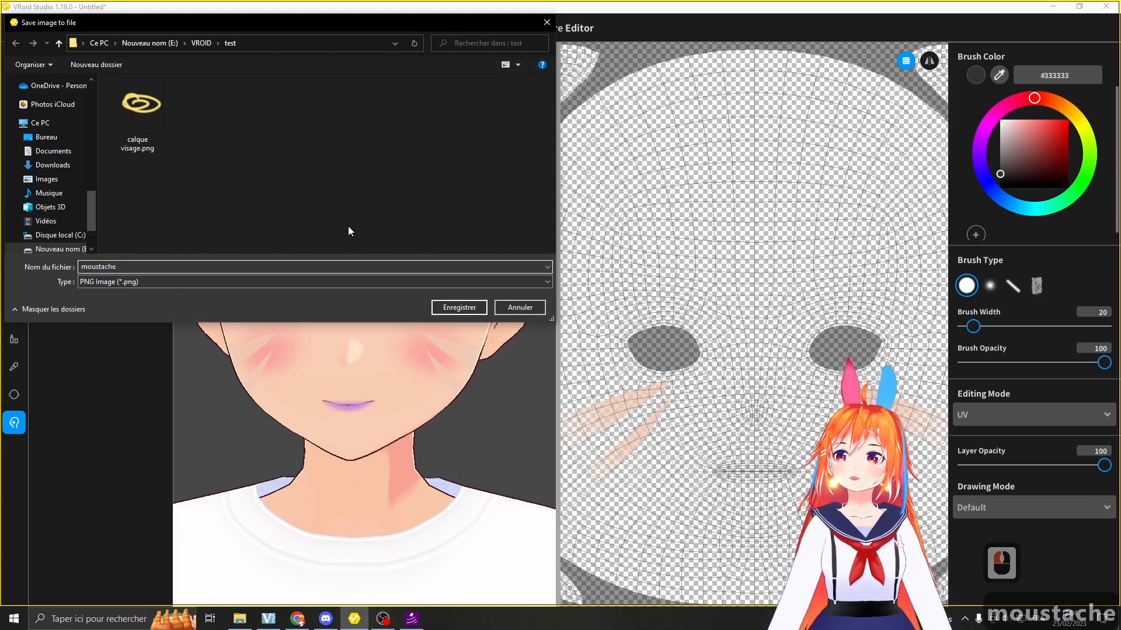
left_click(460, 306)
Close the texture editor and reapply the custom face paint with the cyan and purple eye markings.
left_click(15, 28)
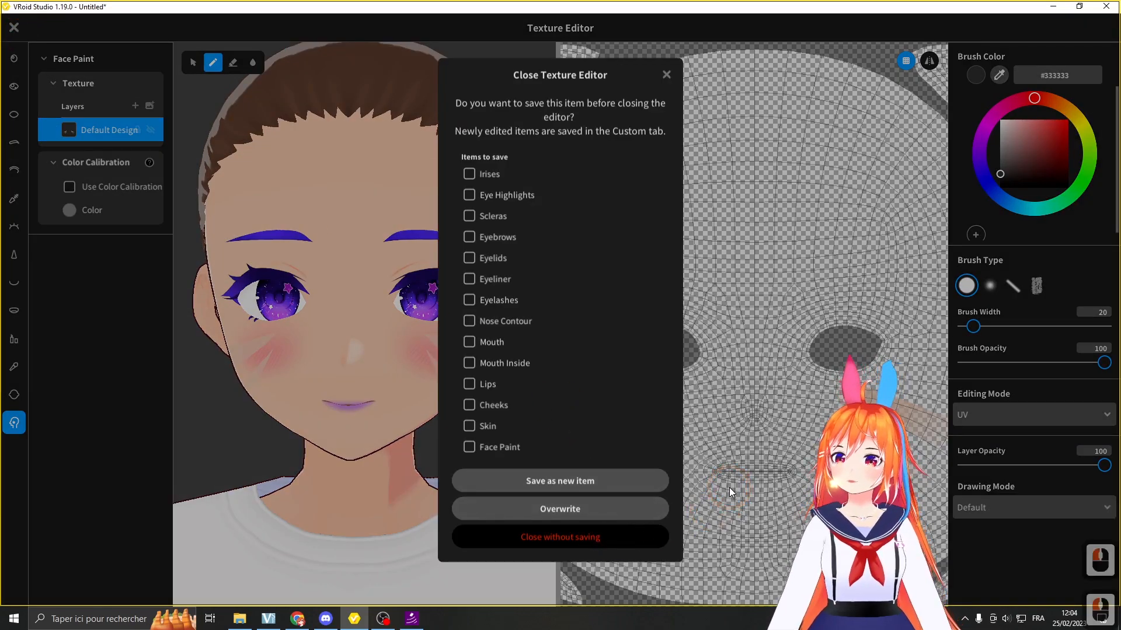
left_click(173, 311)
left_click(67, 325)
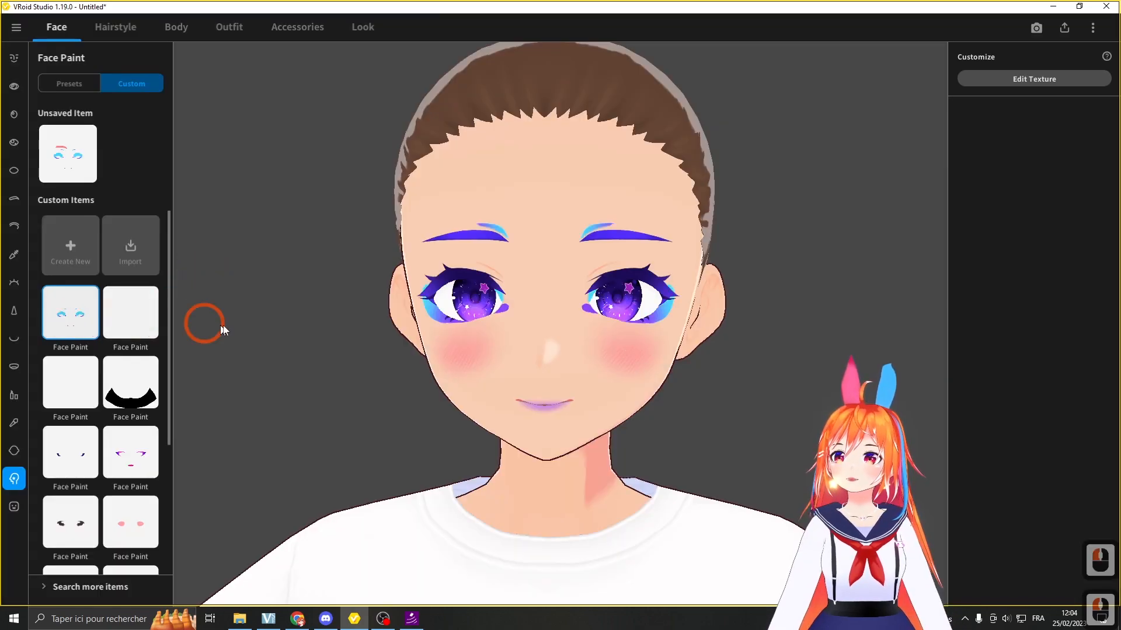
Reopen the custom face paint's texture for editing without saving the temporary items.
mouse_move(330, 331)
right_mouse_down()
mouse_move(380, 338)
mouse_move(323, 326)
mouse_move(333, 325)
right_mouse_up()
right_click_drag(334, 275, 344, 299)
left_click(1006, 78)
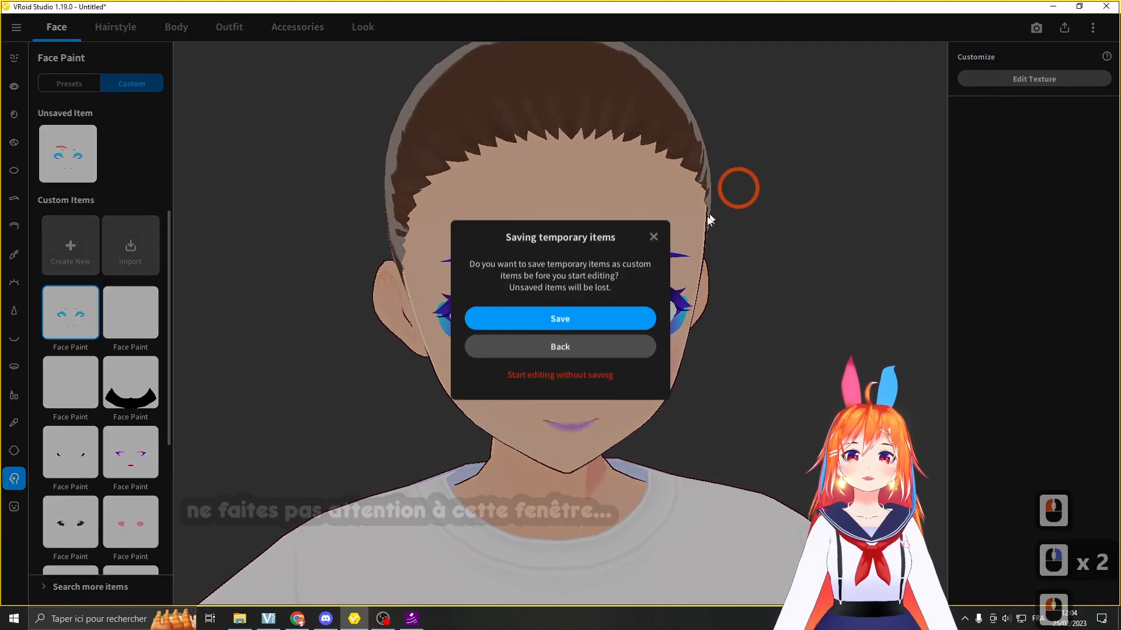
left_click(570, 376)
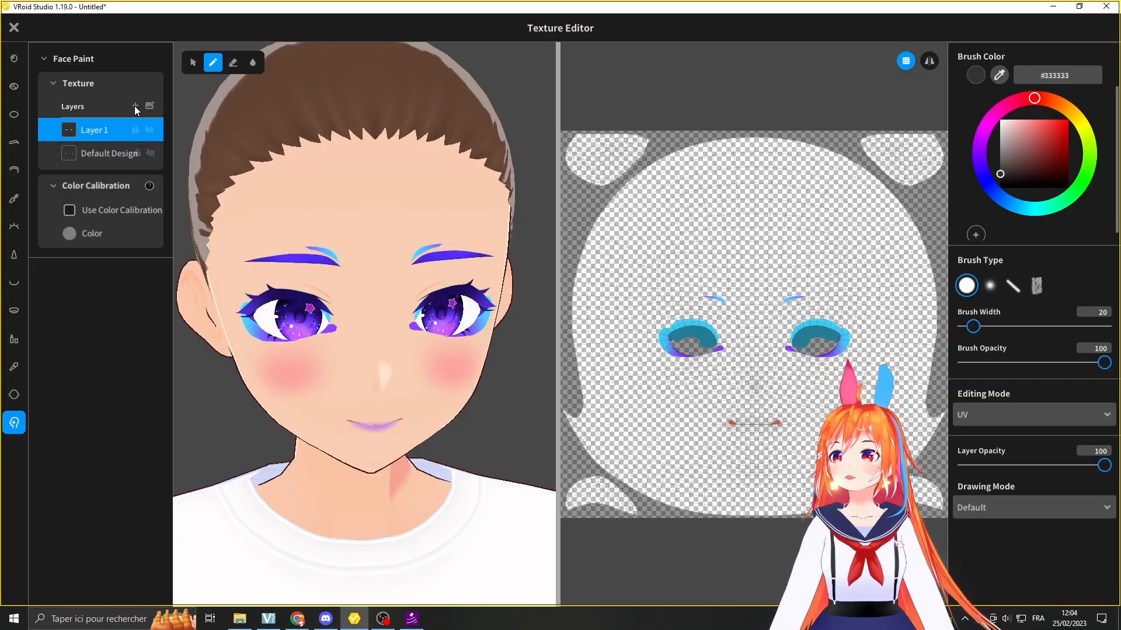
left_click(135, 106)
right_click(97, 129)
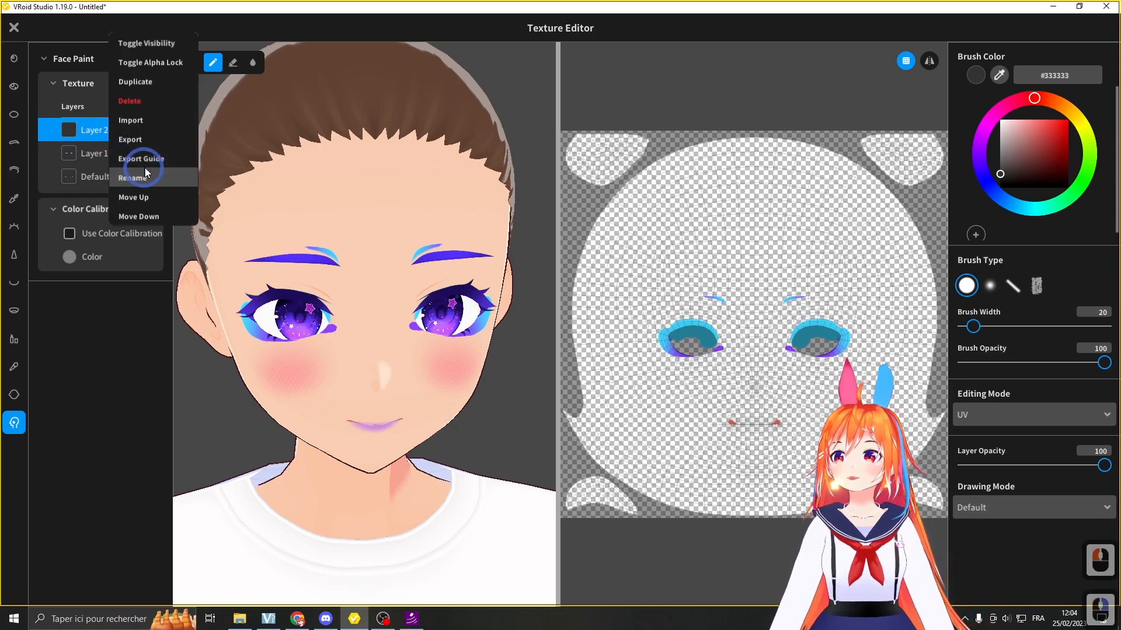
right_click(90, 130)
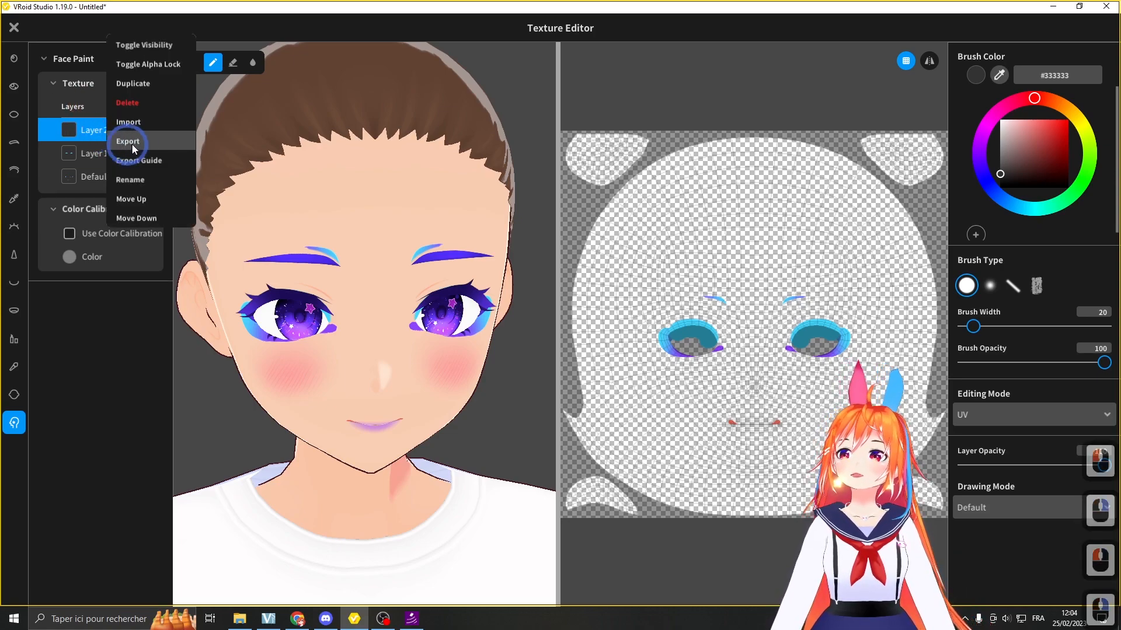
left_click(144, 106)
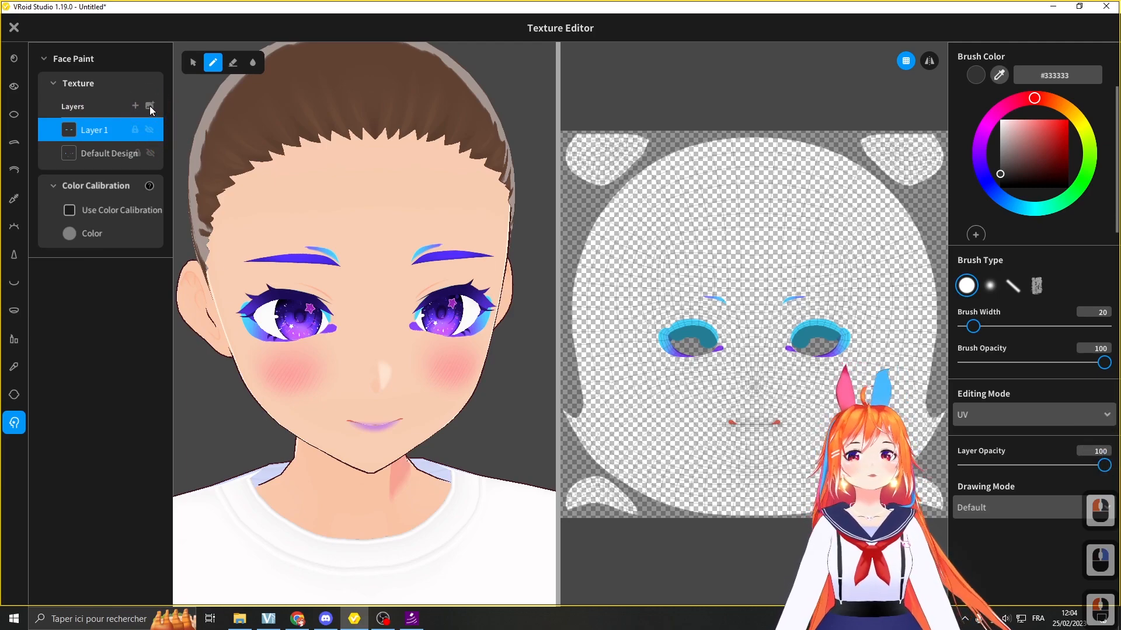
Load moustache.png from the test folder as a new face paint layer and inspect the whiskers on the face.
left_click(150, 107)
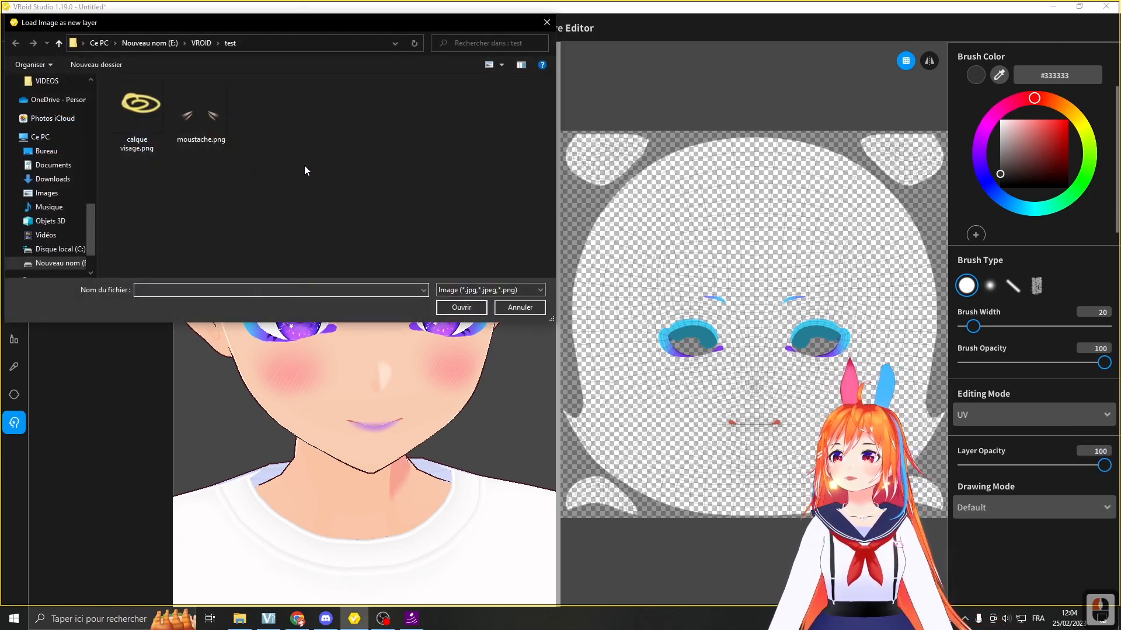
left_click_drag(300, 23, 545, 45)
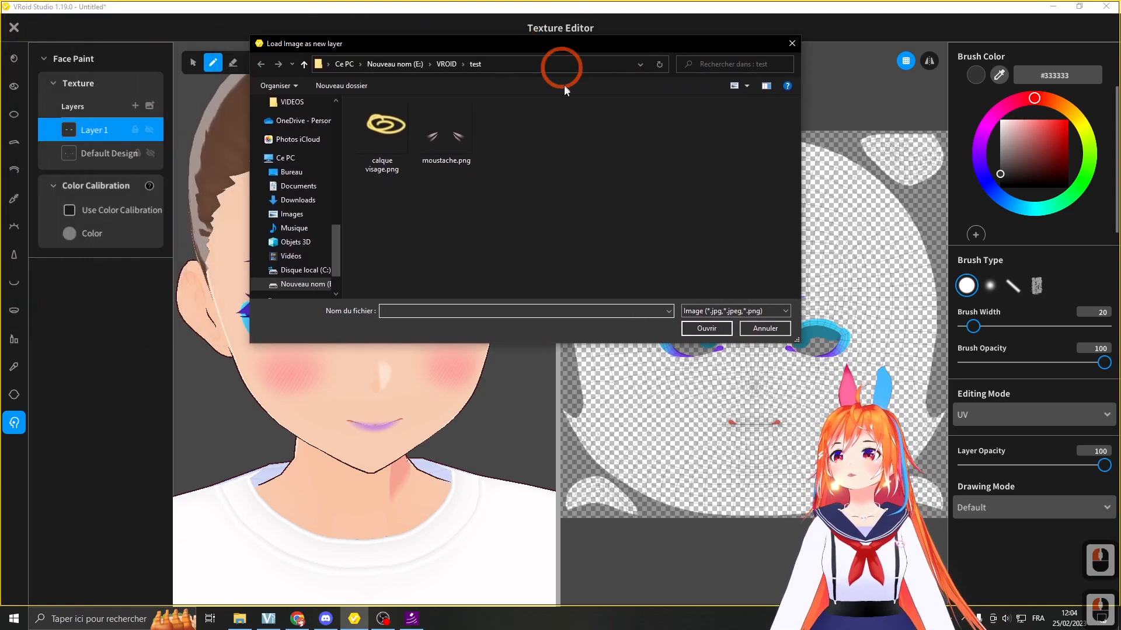
left_click(452, 153)
left_click(726, 328)
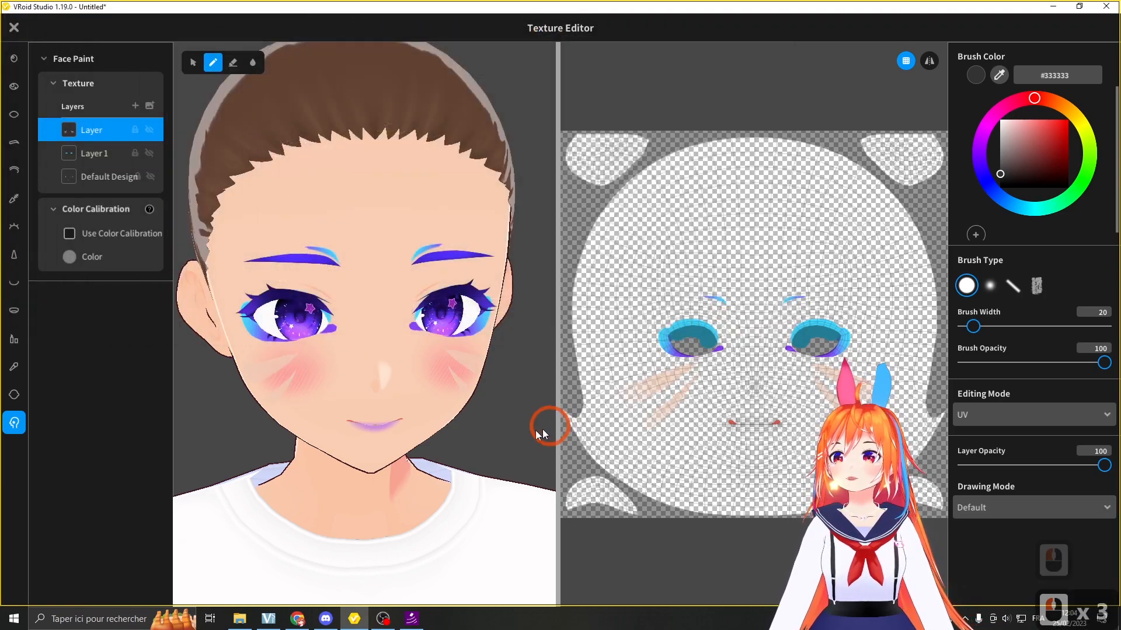
scroll(545, 397, "up", 7)
scroll(505, 367, "down", 3)
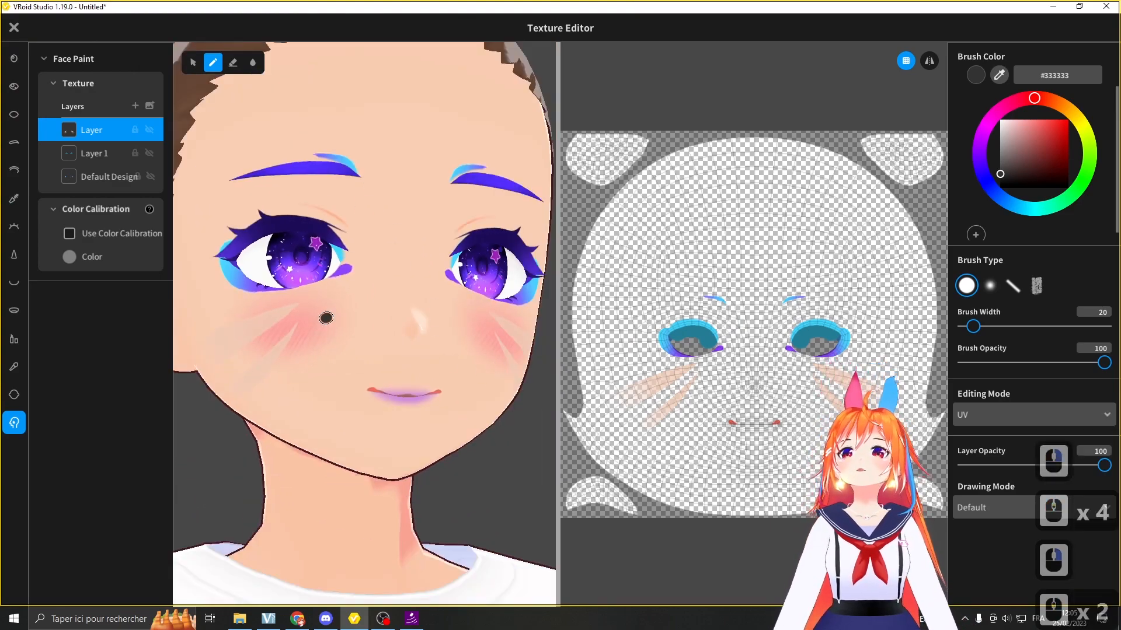
middle_click_drag(326, 296, 392, 231)
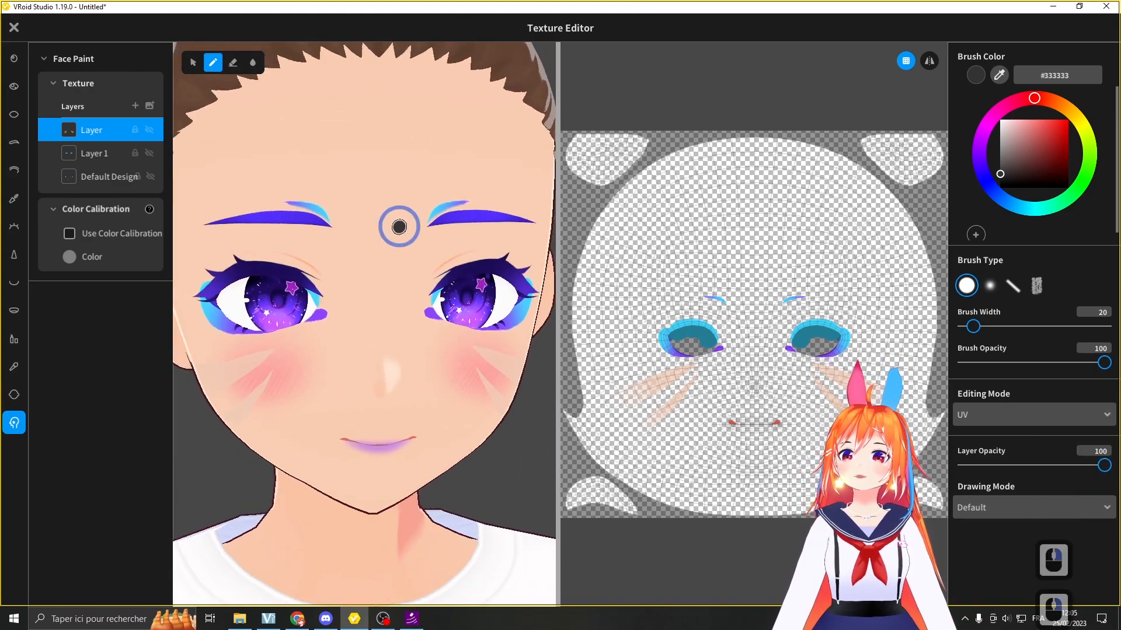
Close the texture editor, overwriting the custom Face Paint item with the added whisker layer.
left_click(15, 29)
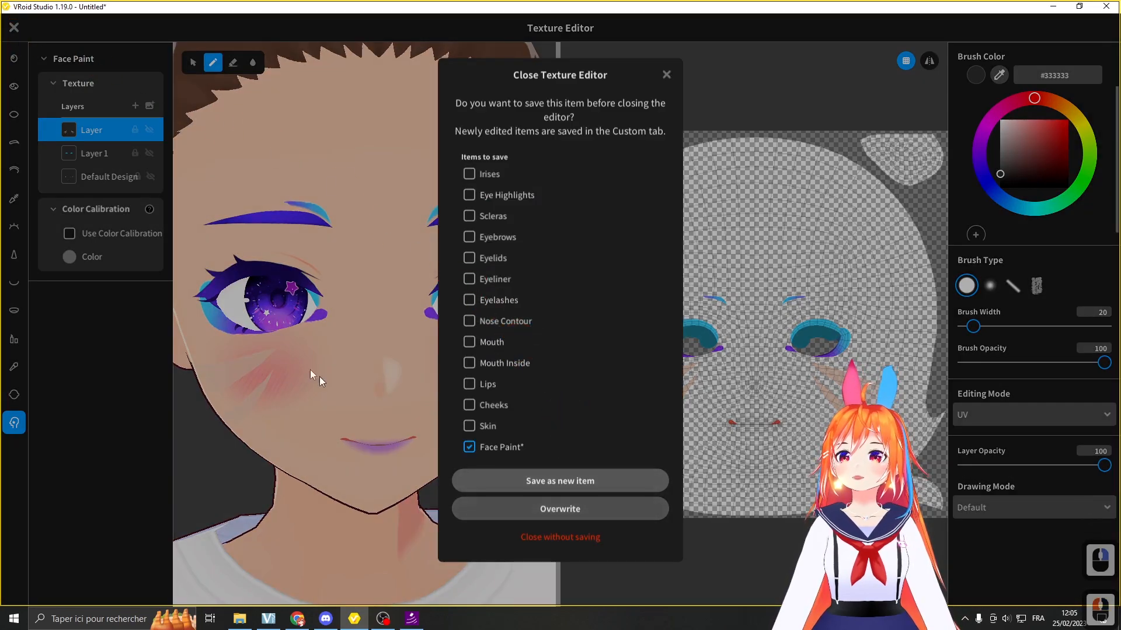
left_click(577, 512)
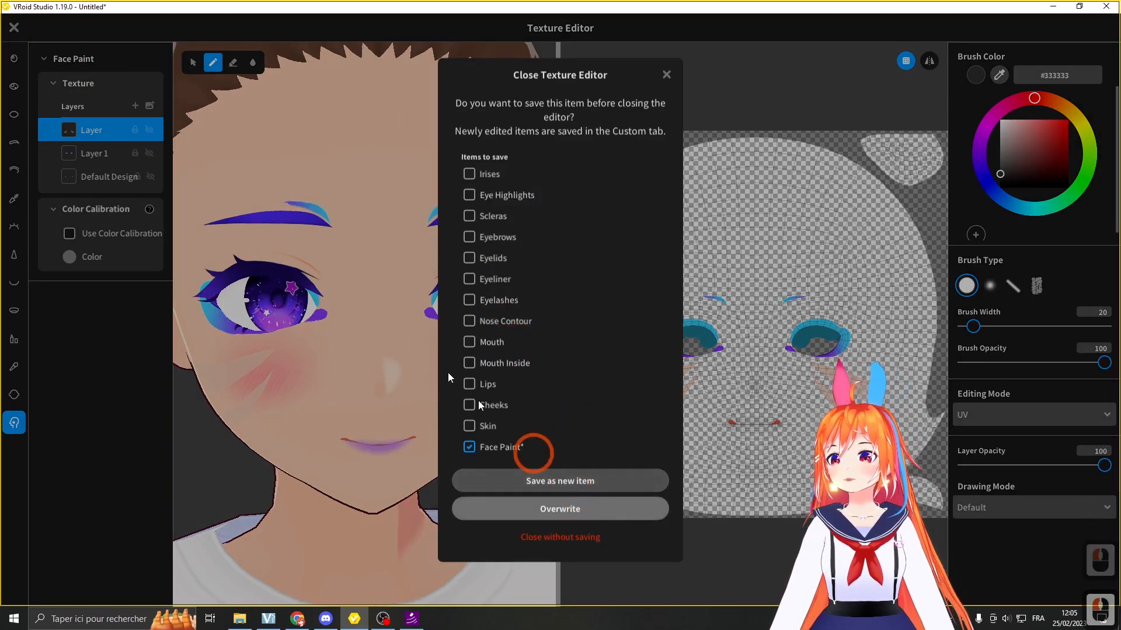
left_click(492, 511)
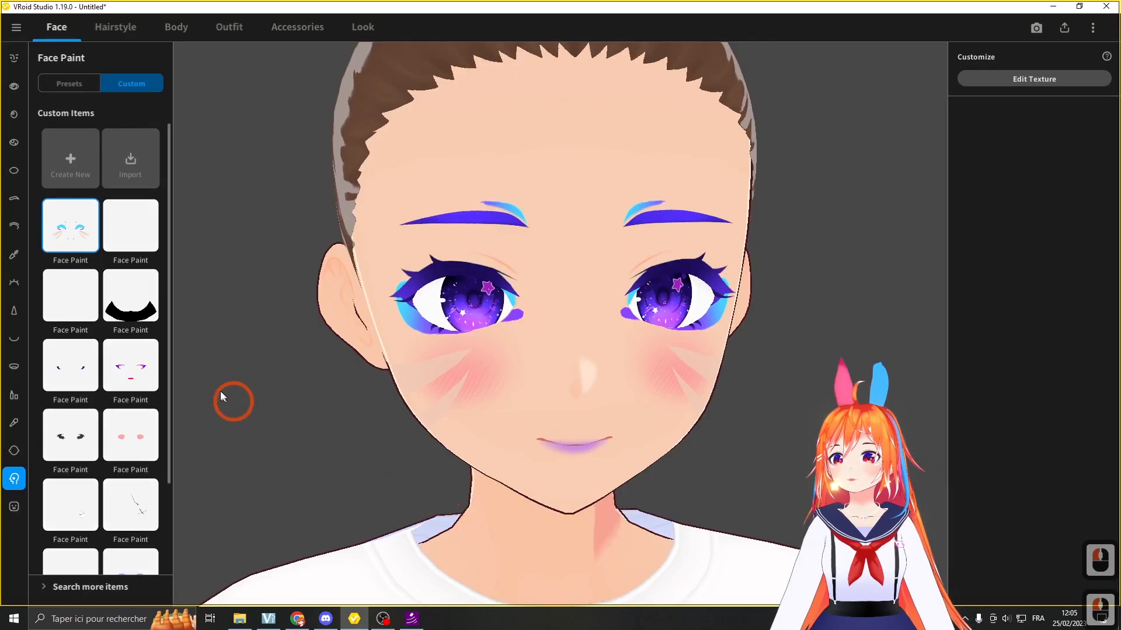
Compare the face with the neighbouring blank custom face paint and with the edited makeup and whiskers item.
right_click_drag(316, 255, 117, 236)
left_click(118, 234)
left_click(94, 229)
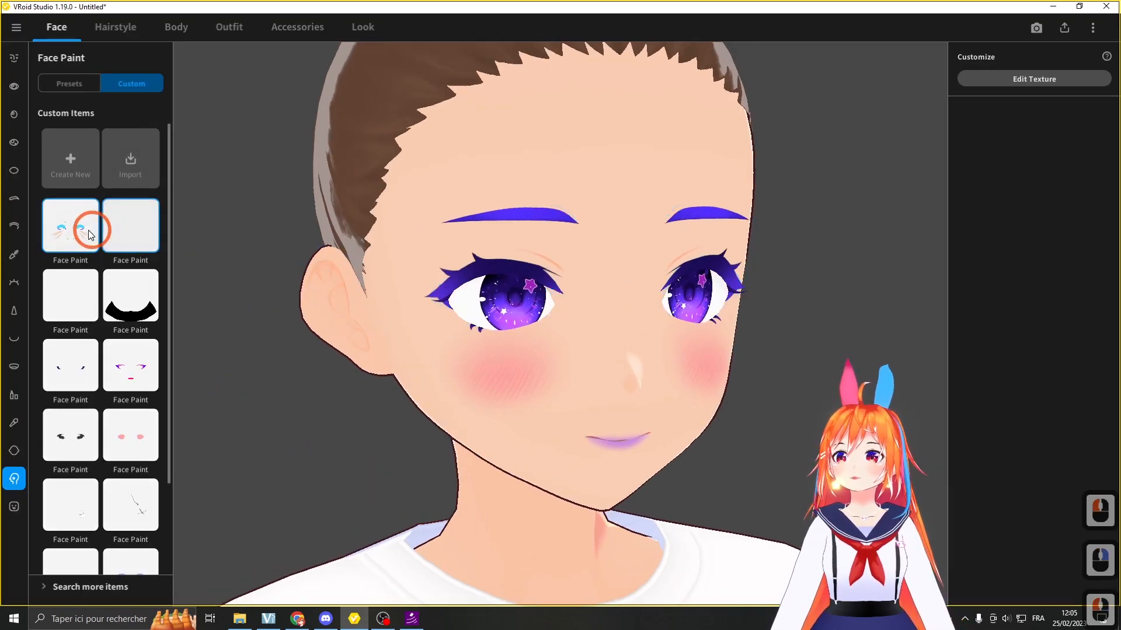
mouse_move(262, 286)
right_mouse_down()
mouse_move(460, 338)
mouse_move(438, 394)
right_mouse_up()
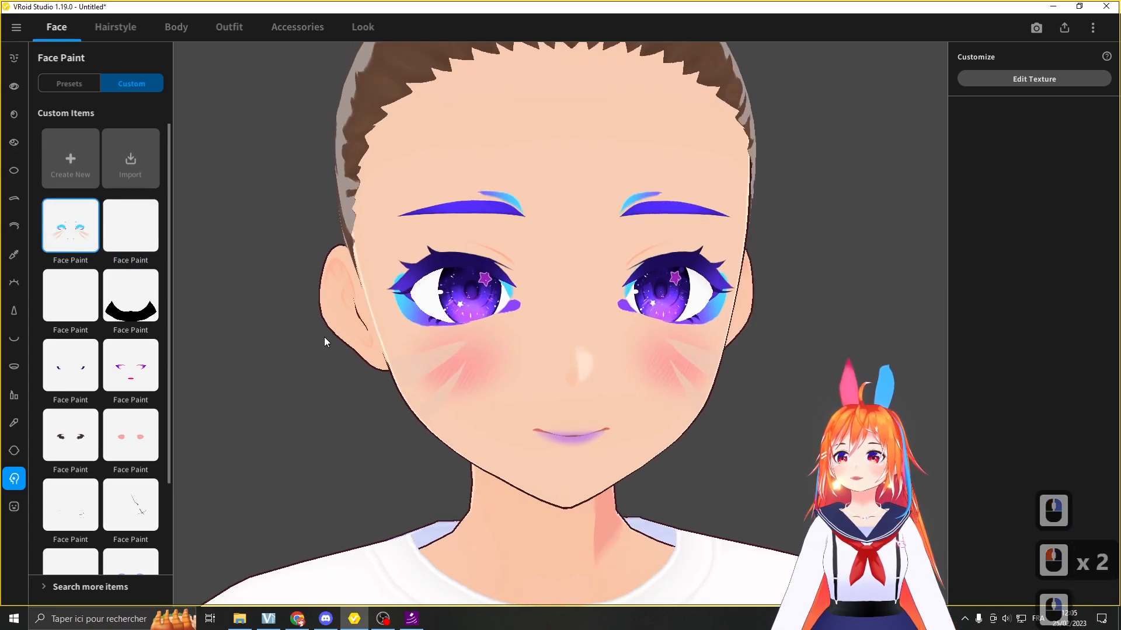
Browse the Face Paint presets for other designs whose layers can be combined.
scroll(325, 341, "down", 5)
left_click(82, 85)
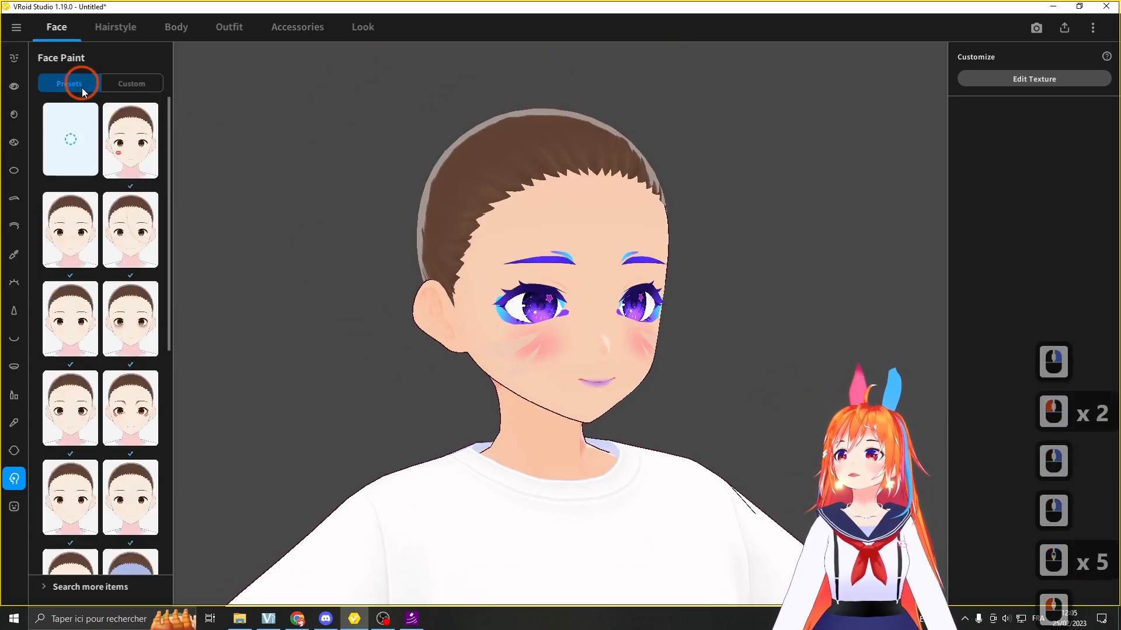
scroll(149, 379, "down", 6)
scroll(118, 360, "down", 4)
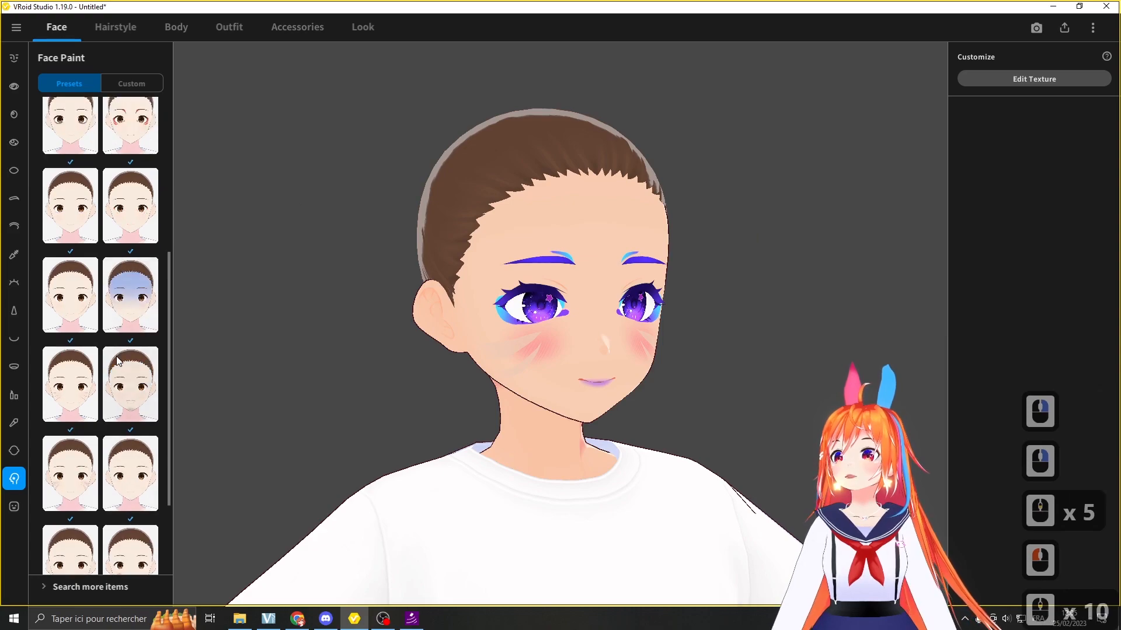
scroll(122, 386, "down", 5)
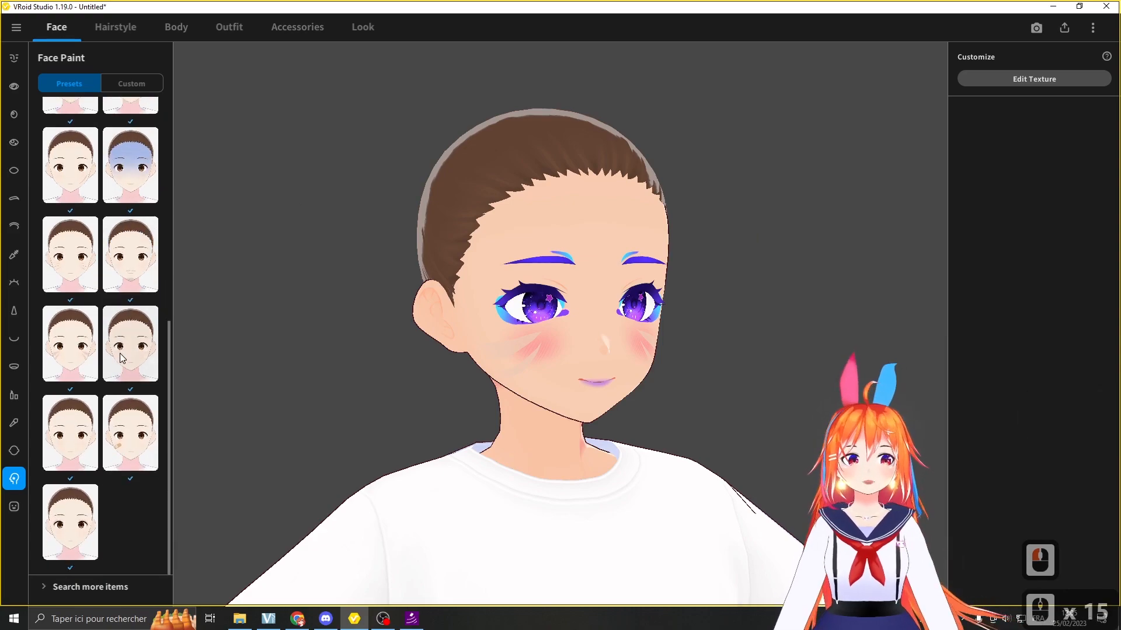
scroll(372, 279, "up", 4)
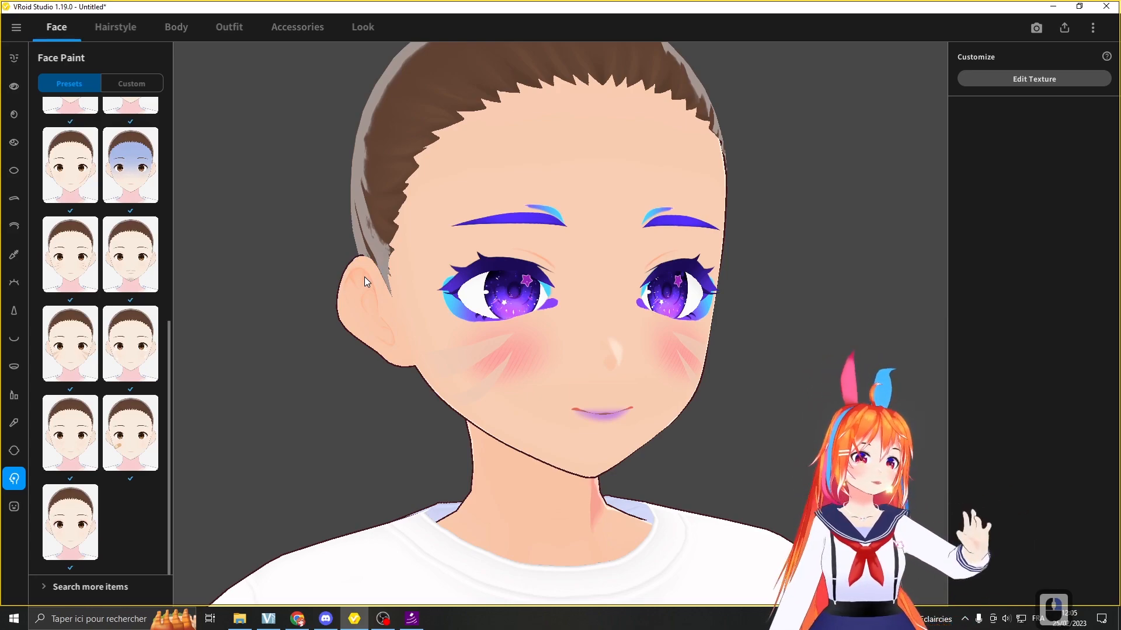
Set the alpha-locked whisker layer's drawing mode to Default and paint the whiskers light purple #C49EFF and purple #7D28FF.
left_click_drag(864, 219, 813, 211)
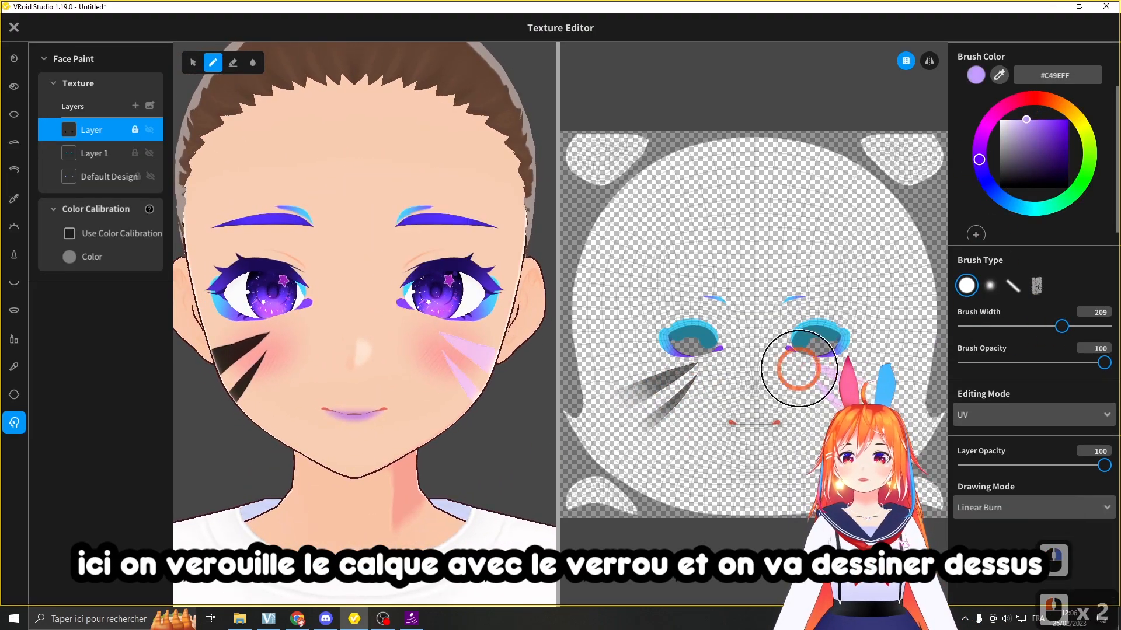
left_click_drag(820, 363, 671, 394)
left_click(1006, 506)
scroll(1004, 519, "up", 5)
left_click(1000, 525)
left_click_drag(1050, 126, 1057, 109)
left_click_drag(674, 391, 843, 401)
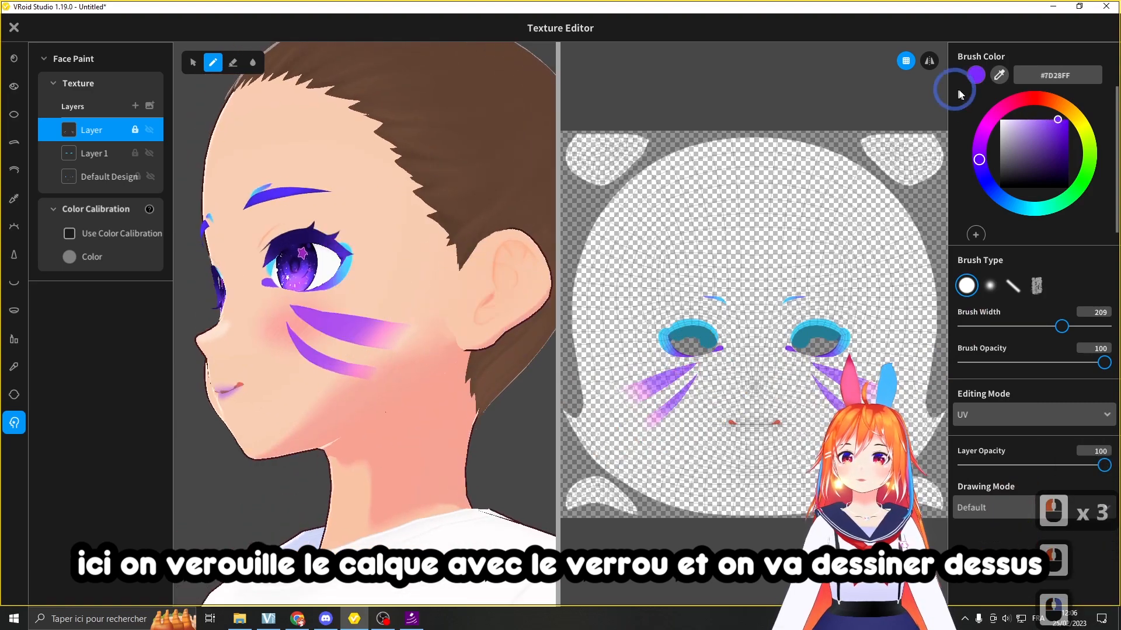
Paint the inner ends of the whiskers light blue #6AB9FF with the soft round brush.
left_click_drag(979, 159, 1008, 203)
left_click(990, 286)
left_click_drag(327, 356, 403, 327)
right_click_drag(409, 245, 474, 236)
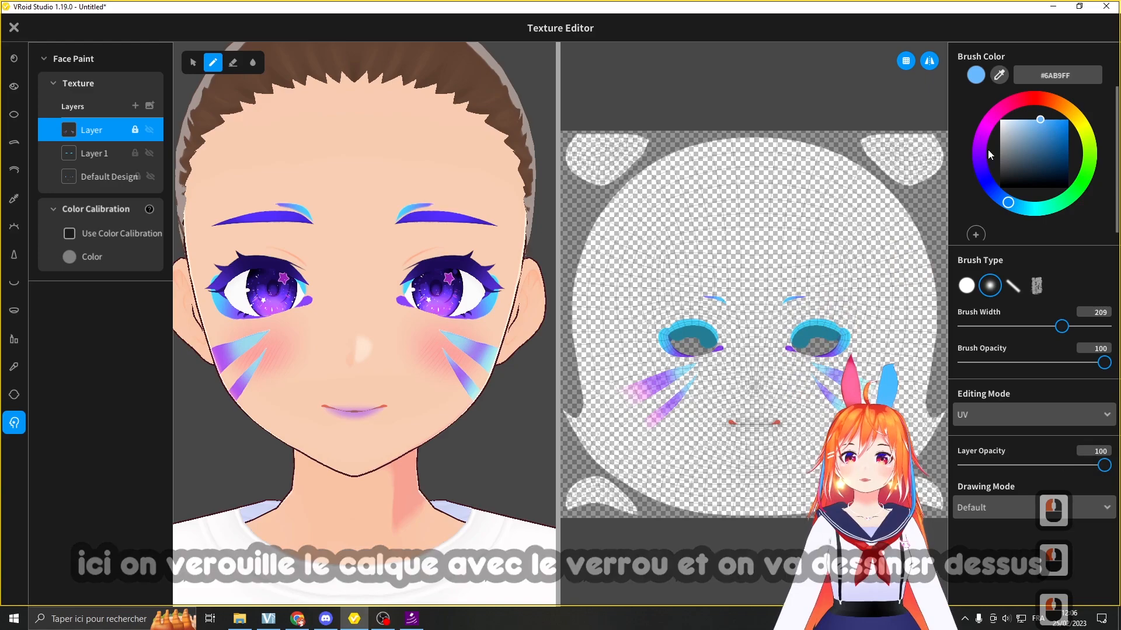
Soften the whisker gradient with pale violet, cyan #6ADBFF at the inner ends and pink #EF6AFF at the outer tips.
left_click(983, 172)
mouse_move(868, 390)
left_mouse_down()
mouse_move(848, 369)
mouse_move(835, 385)
left_mouse_up()
left_click(1020, 209)
left_click_drag(700, 366, 694, 370)
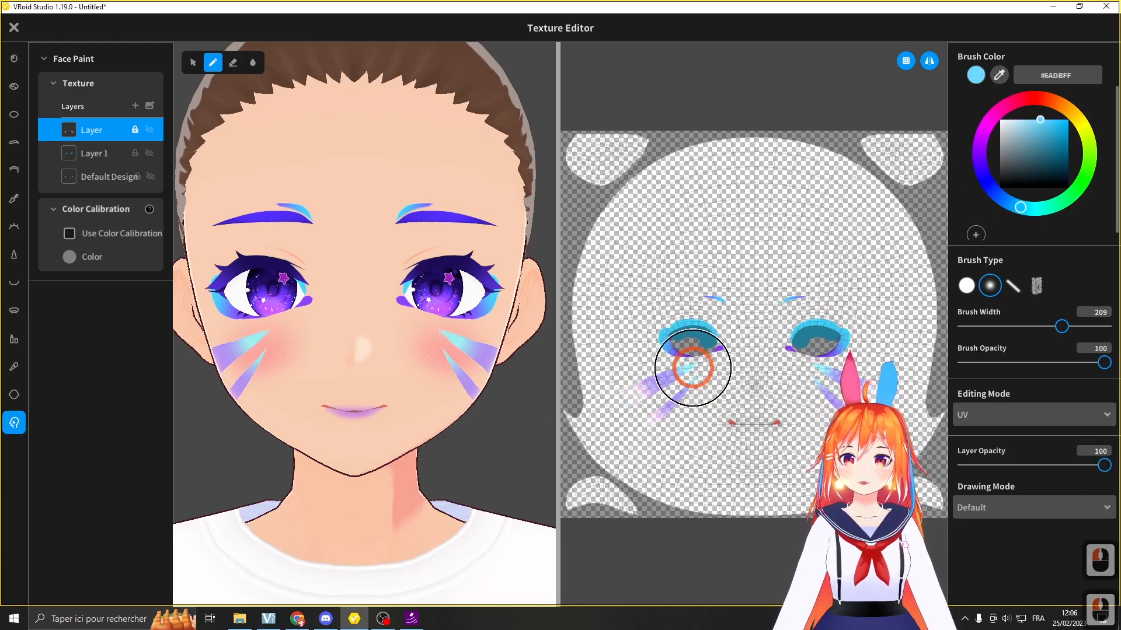
left_click(983, 131)
scroll(474, 245, "up", 6)
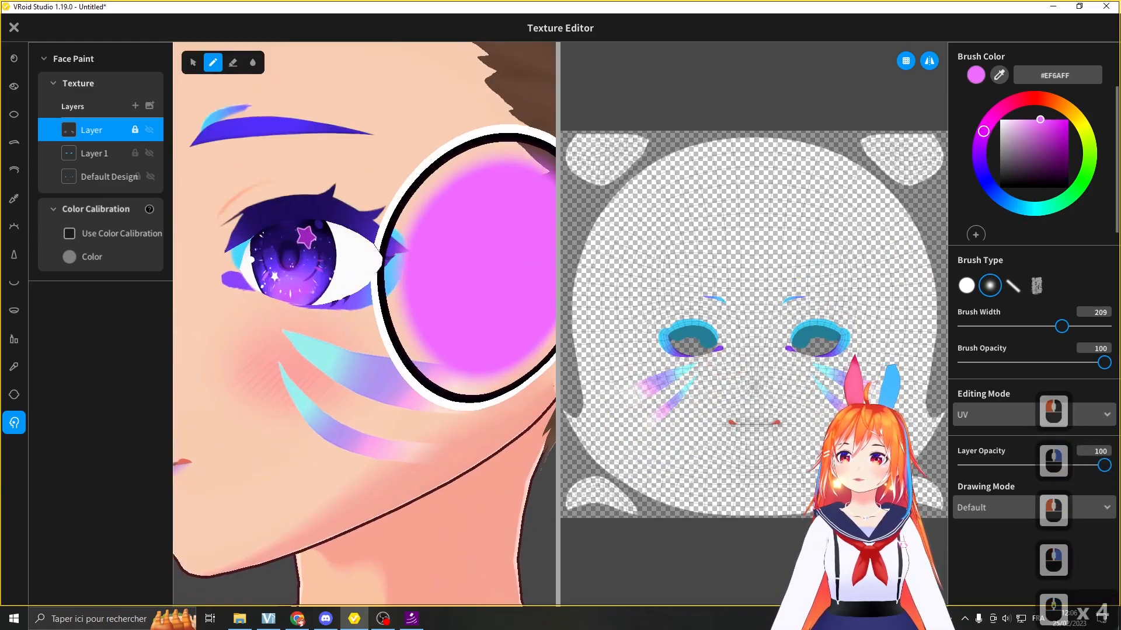
scroll(473, 271, "down", 6)
Erase the outer tips of the whiskers with the soft eraser and check the result from the side.
left_click(232, 63)
mouse_move(423, 175)
right_mouse_down()
mouse_move(465, 169)
mouse_move(489, 186)
right_mouse_up()
left_click_drag(623, 380, 634, 412)
right_click_drag(438, 201, 408, 185)
scroll(409, 185, "down", 5)
right_click_drag(409, 186, 392, 179)
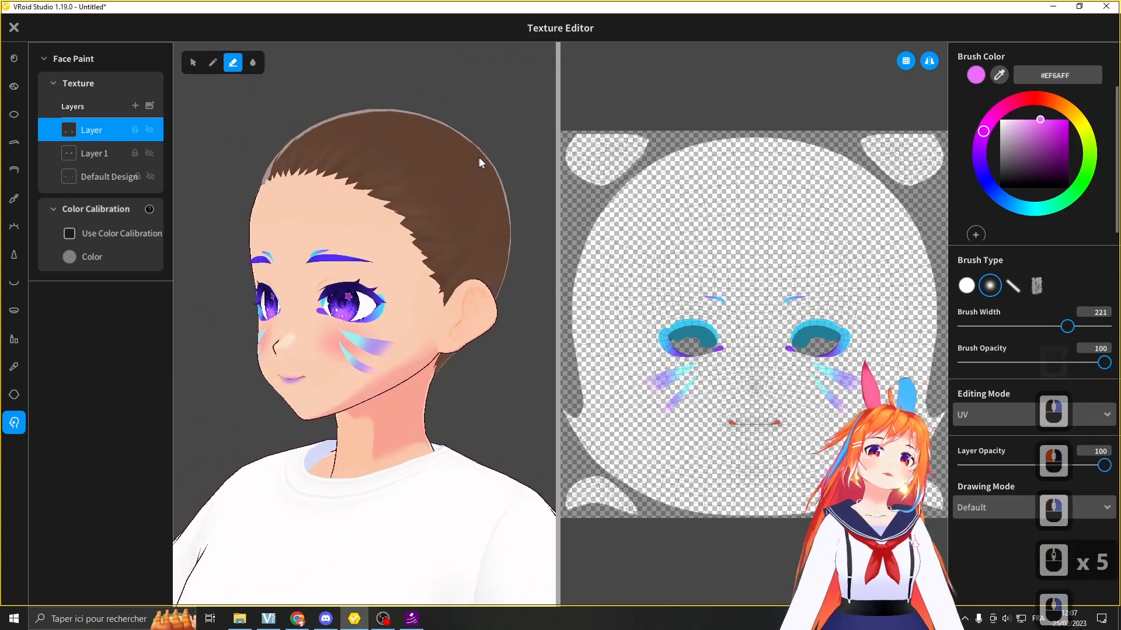
Close the texture editor, overwriting the custom Face Paint item with the recolored whiskers, and view the face.
left_click(14, 27)
left_click(560, 508)
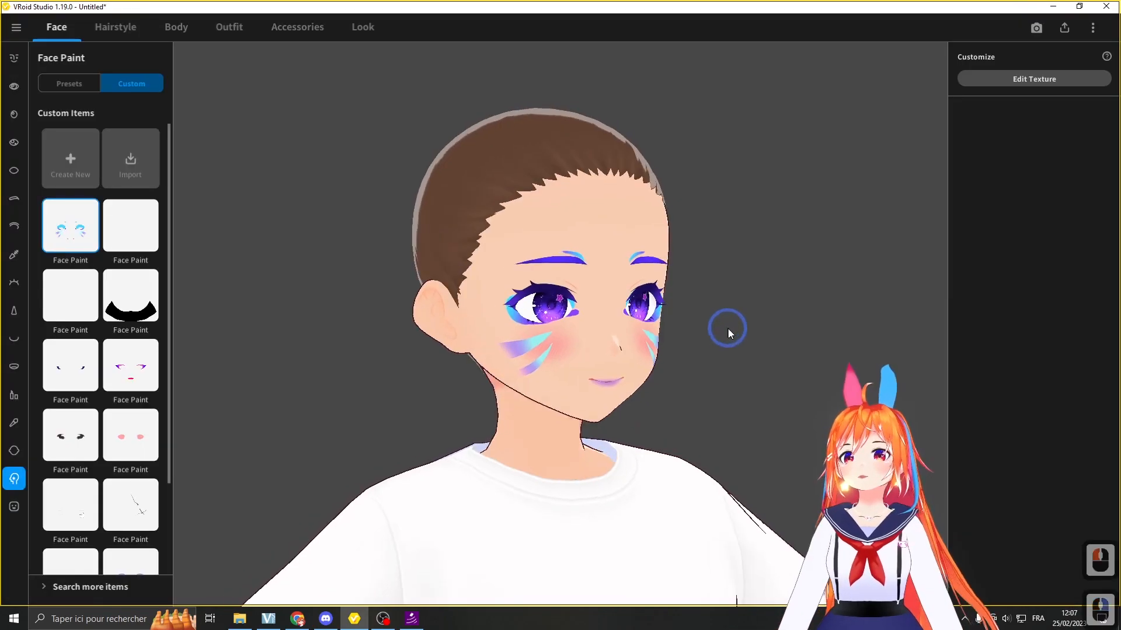
right_click_drag(727, 328, 747, 320)
scroll(794, 324, "up", 4)
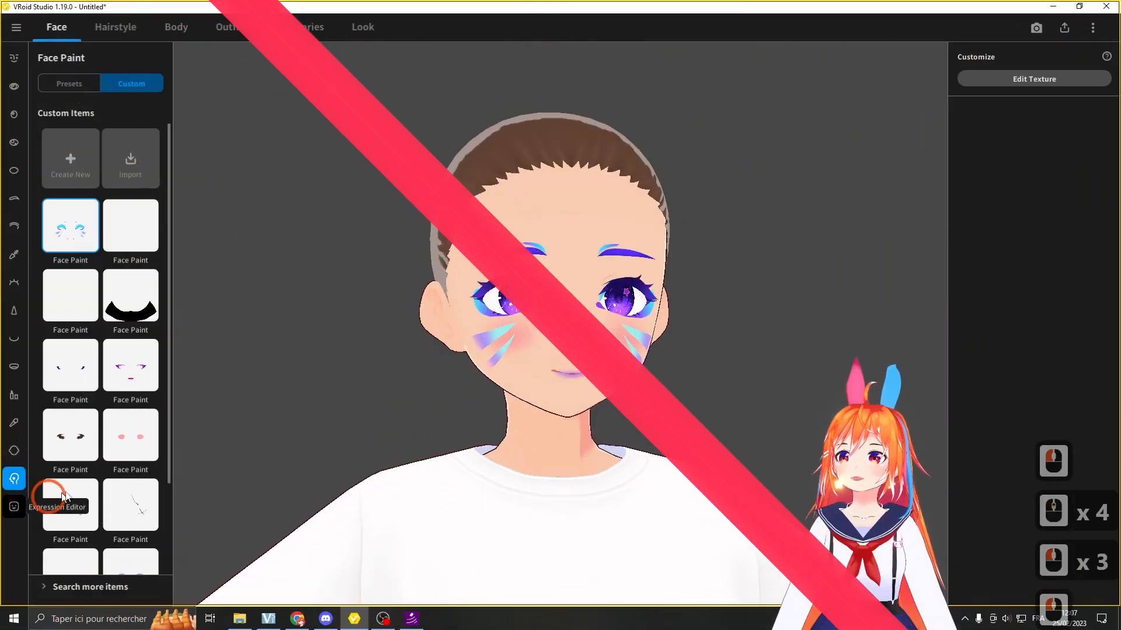
Open the Expression Editor and preview the face paint with the Smiling, Sad, Angry and Happy expressions.
left_click(14, 507)
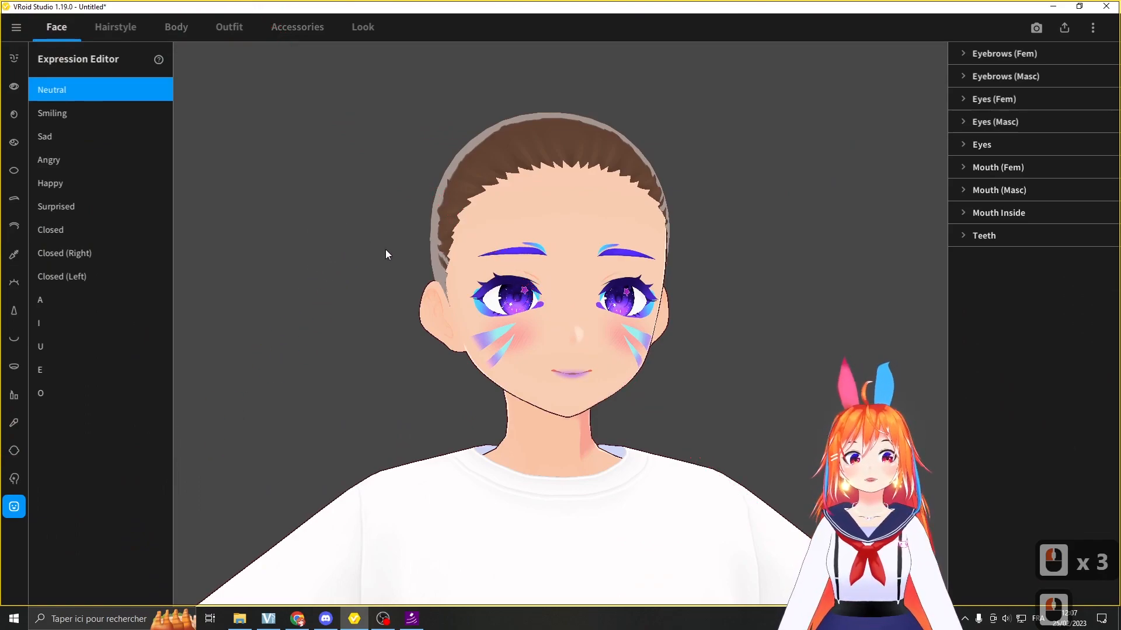
right_click_drag(417, 209, 252, 105)
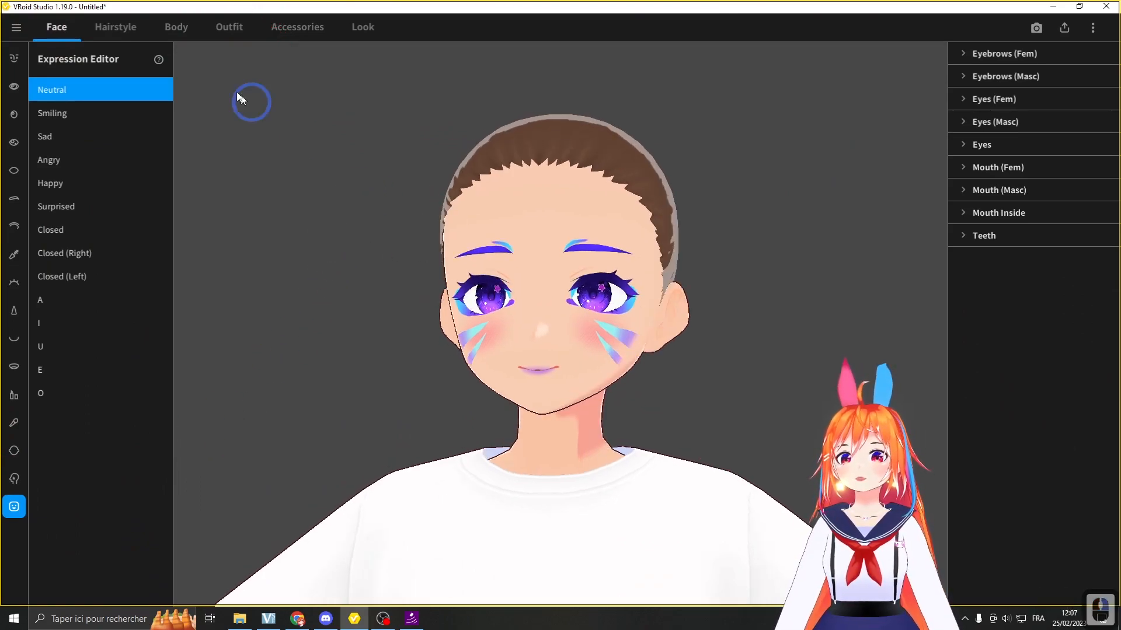
scroll(681, 375, "up", 2)
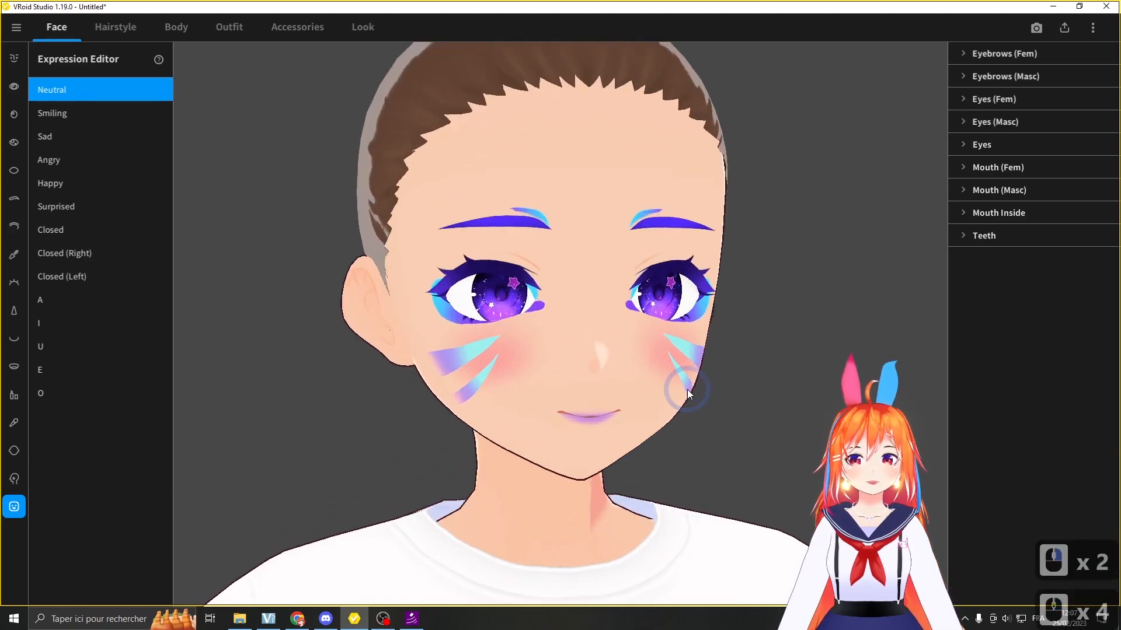
left_click(51, 111)
right_click_drag(335, 211, 181, 170)
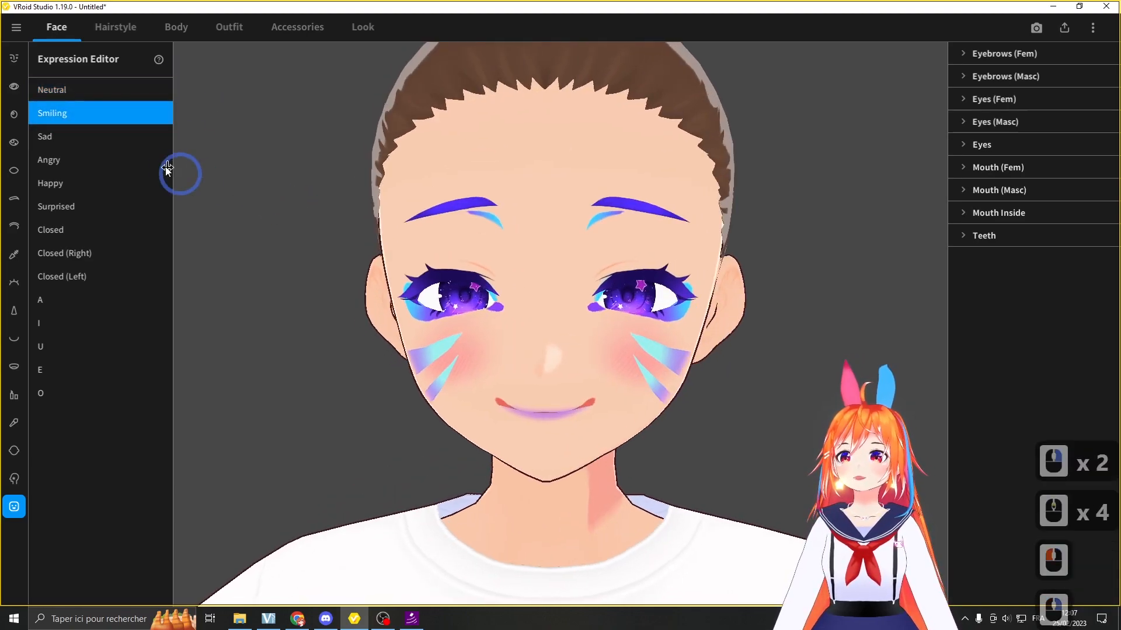
left_click(77, 137)
left_click(85, 161)
left_click(79, 185)
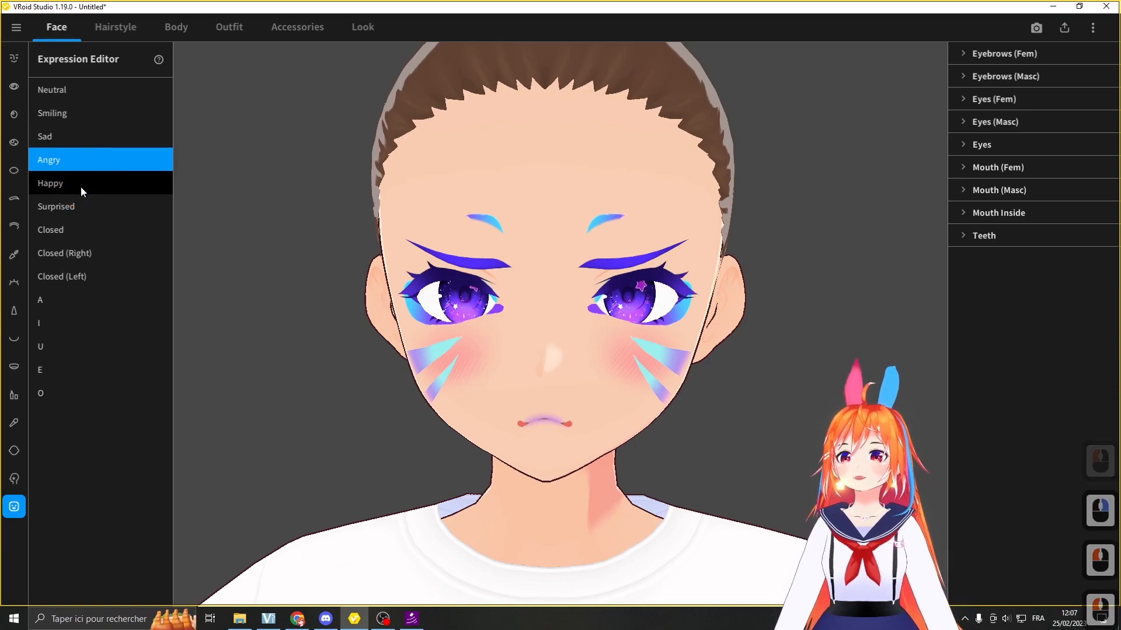
Preview the Closed, Surprised, Closed (Right) and Closed (Left) expressions on the face.
left_click(102, 227)
left_click(99, 209)
left_click(124, 258)
left_click(131, 276)
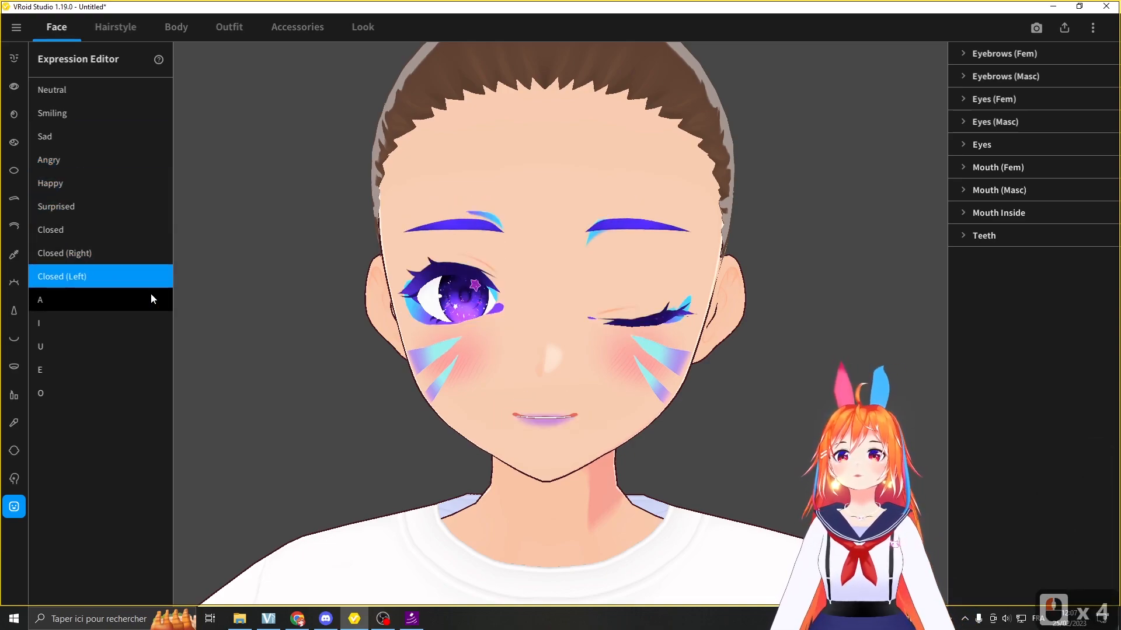
Preview the vowel mouth expressions from A to O on the face.
left_click(86, 307)
left_click(90, 362)
left_click(103, 398)
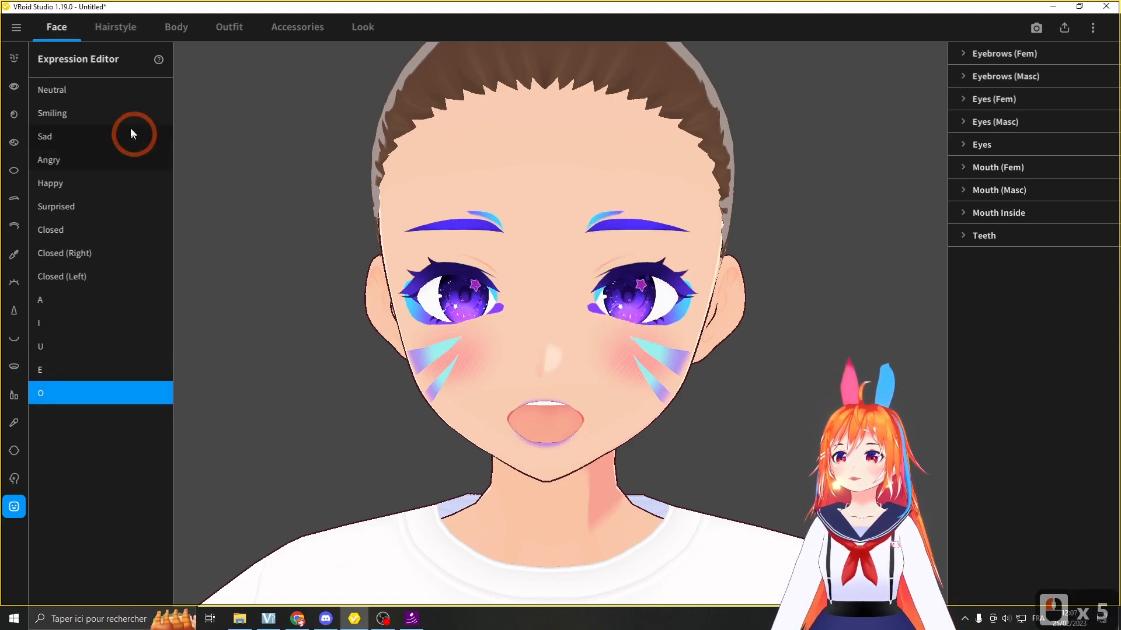
Return to the Neutral expression and examine its Eyebrows (Fem) settings up close.
left_click(130, 93)
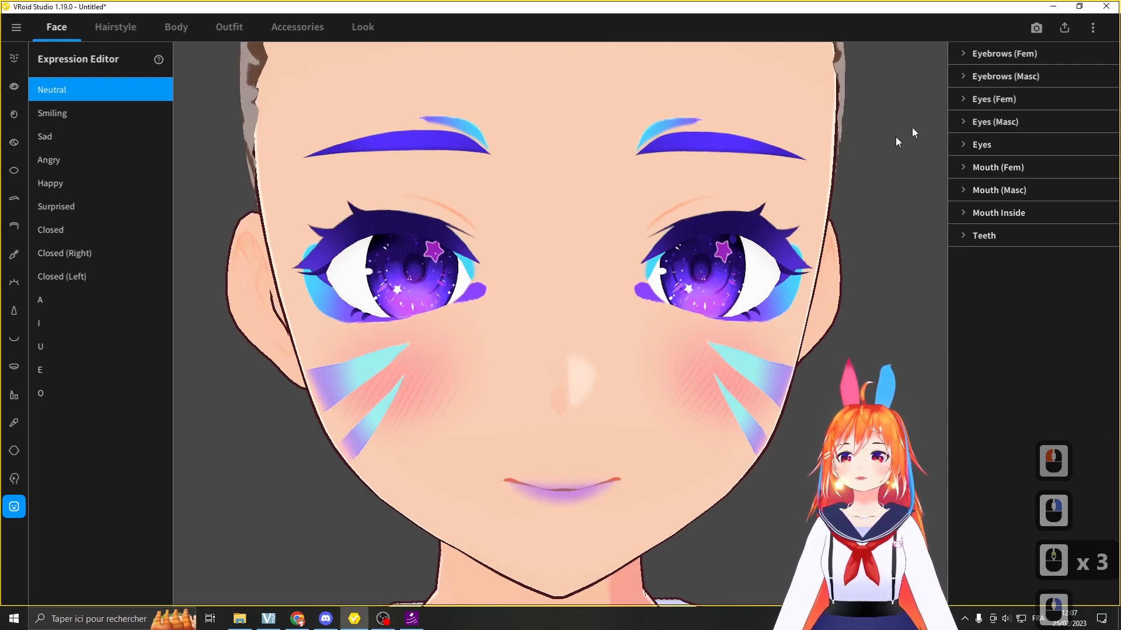
left_click(962, 53)
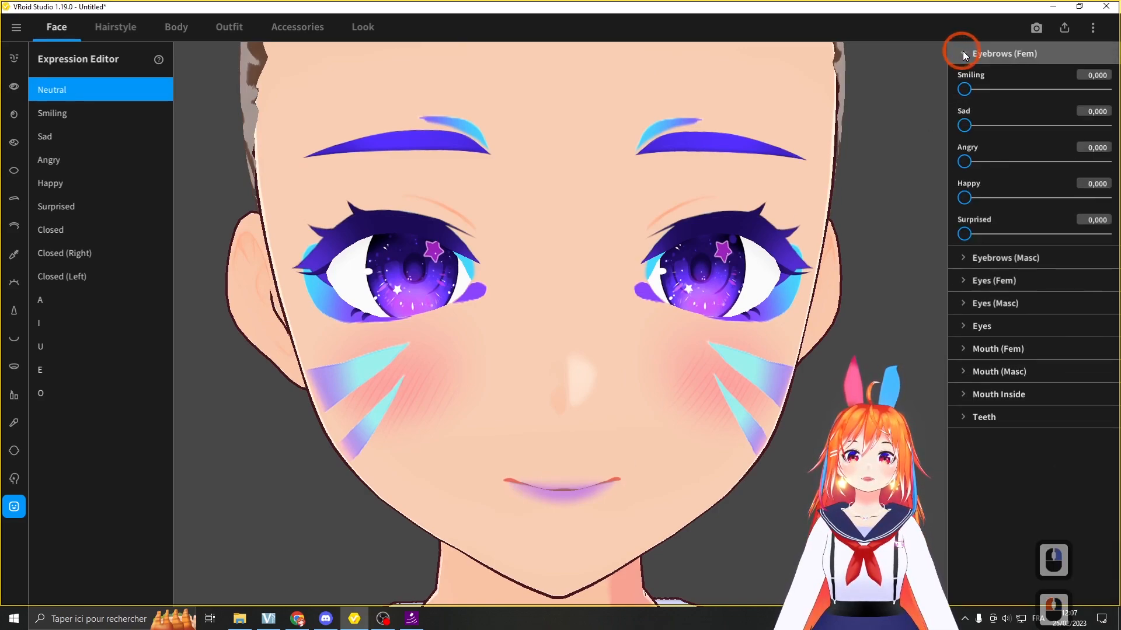
left_click(963, 53)
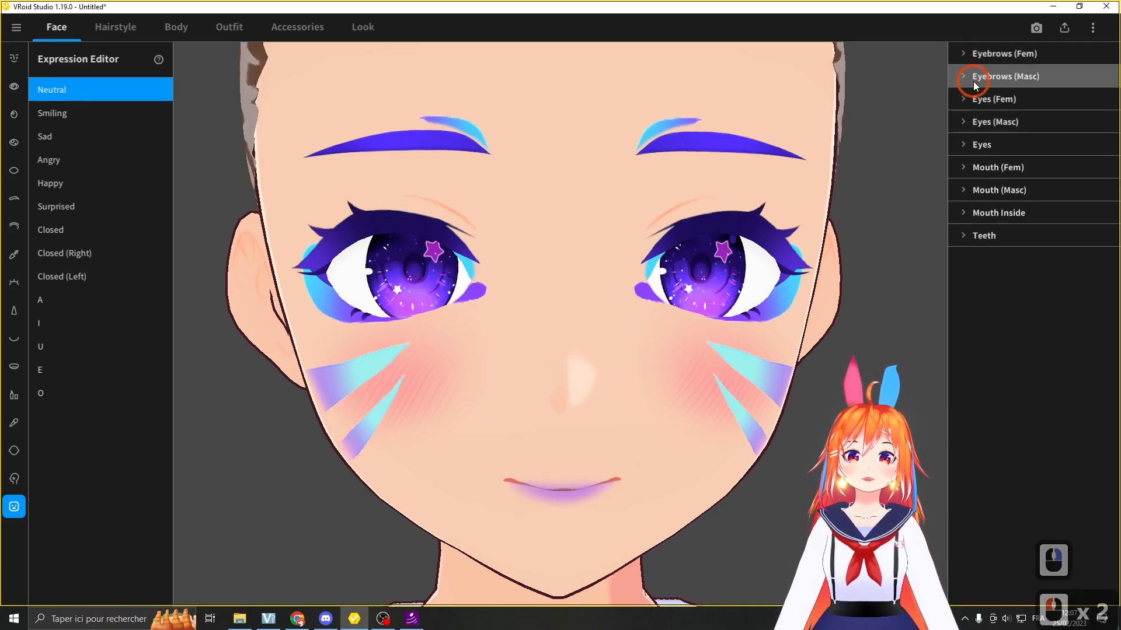
For the Neutral expression, set Mouth (Fem) Neutral to 0 and Mouth Inside Closed to 100.
left_click(962, 167)
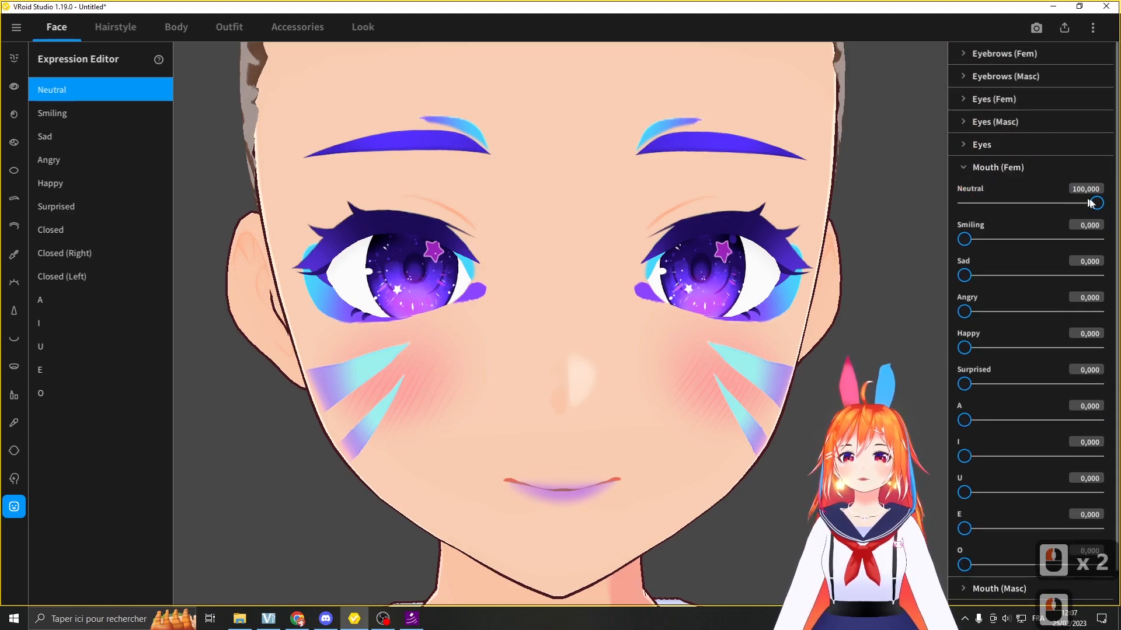
left_click_drag(1083, 203, 948, 203)
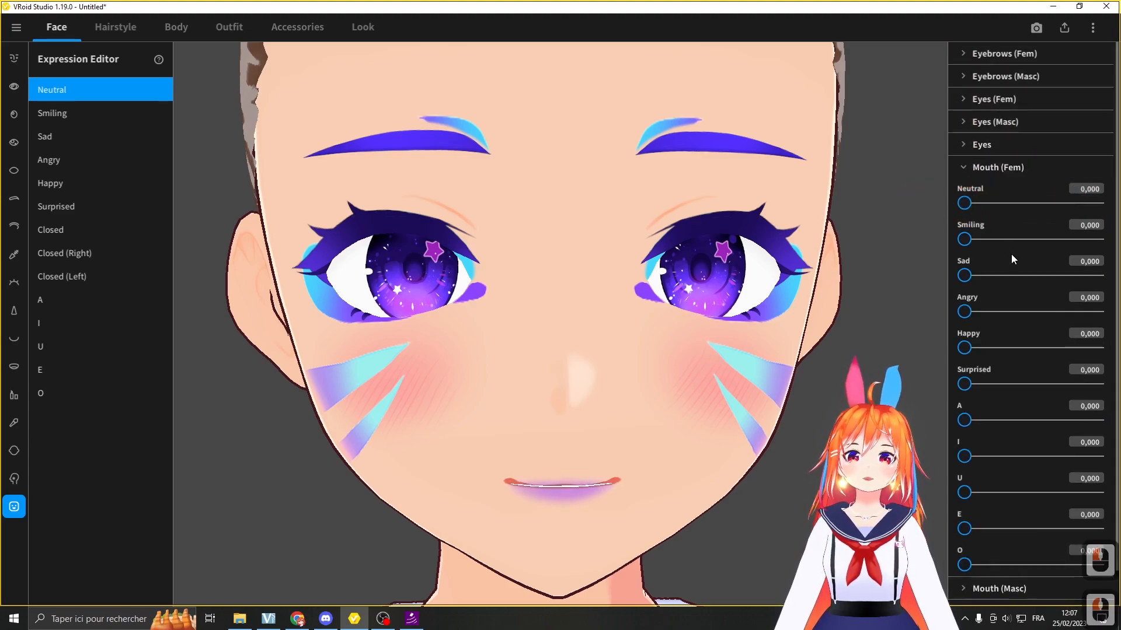
scroll(1013, 263, "down", 7)
left_click(968, 573)
scroll(1028, 417, "down", 8)
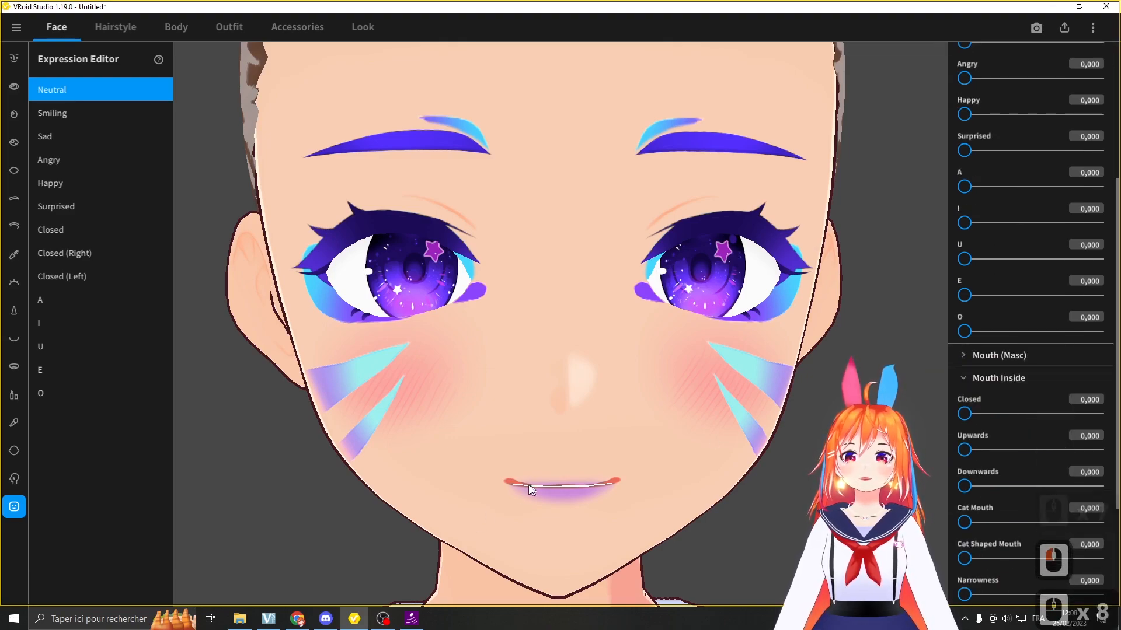
scroll(802, 367, "down", 6)
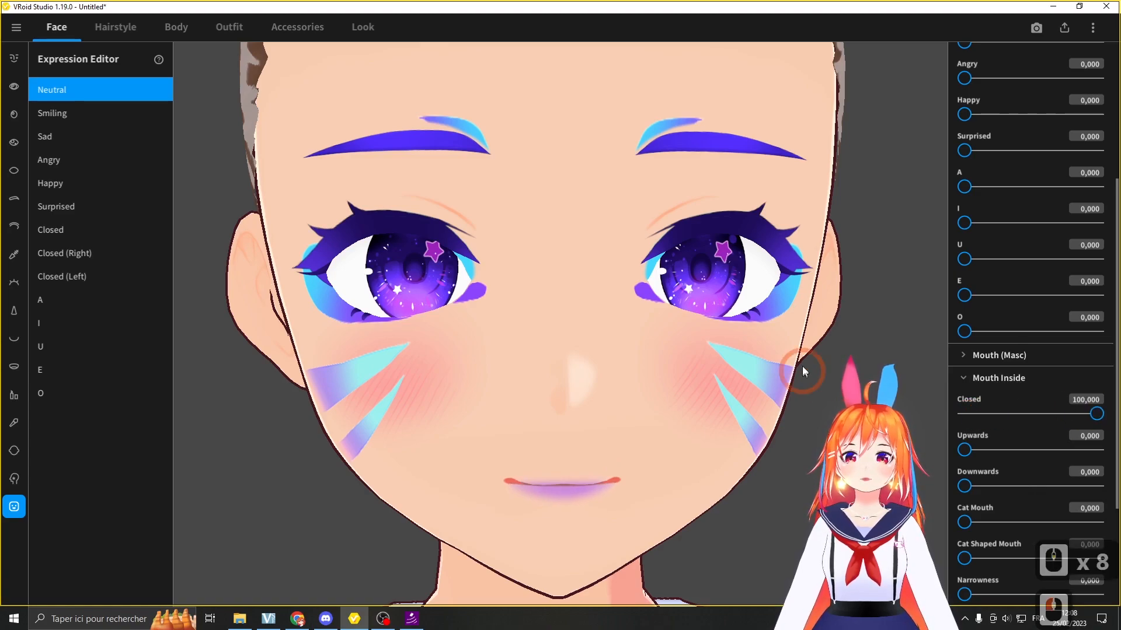
mouse_move(814, 359)
left_mouse_down()
mouse_move(830, 355)
mouse_move(806, 358)
left_mouse_up()
scroll(808, 354, "up", 4)
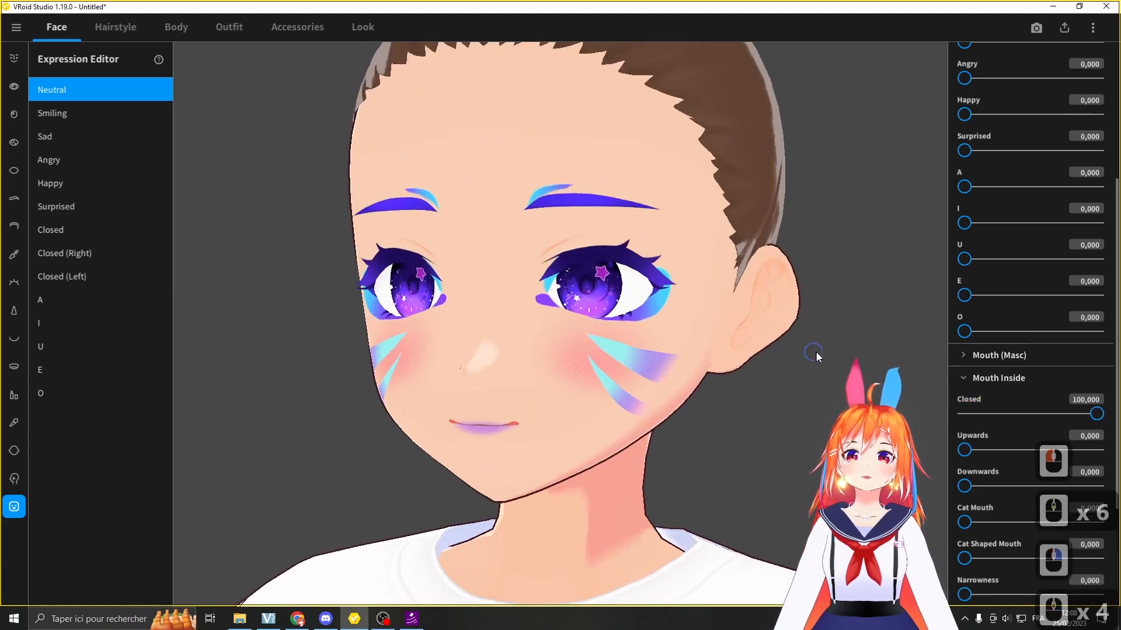
right_click_drag(814, 353, 826, 350)
Soften the Smiling expression by reducing its Mouth (Fem) Smiling value to about half.
left_click(117, 115)
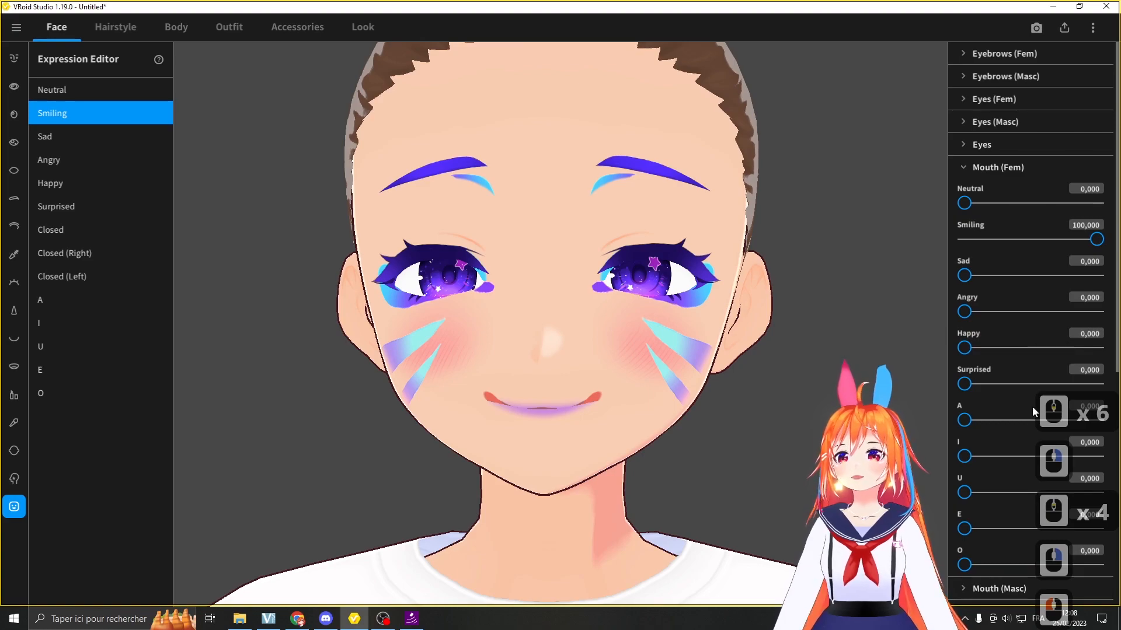
left_click_drag(1091, 241, 1030, 240)
left_click(962, 168)
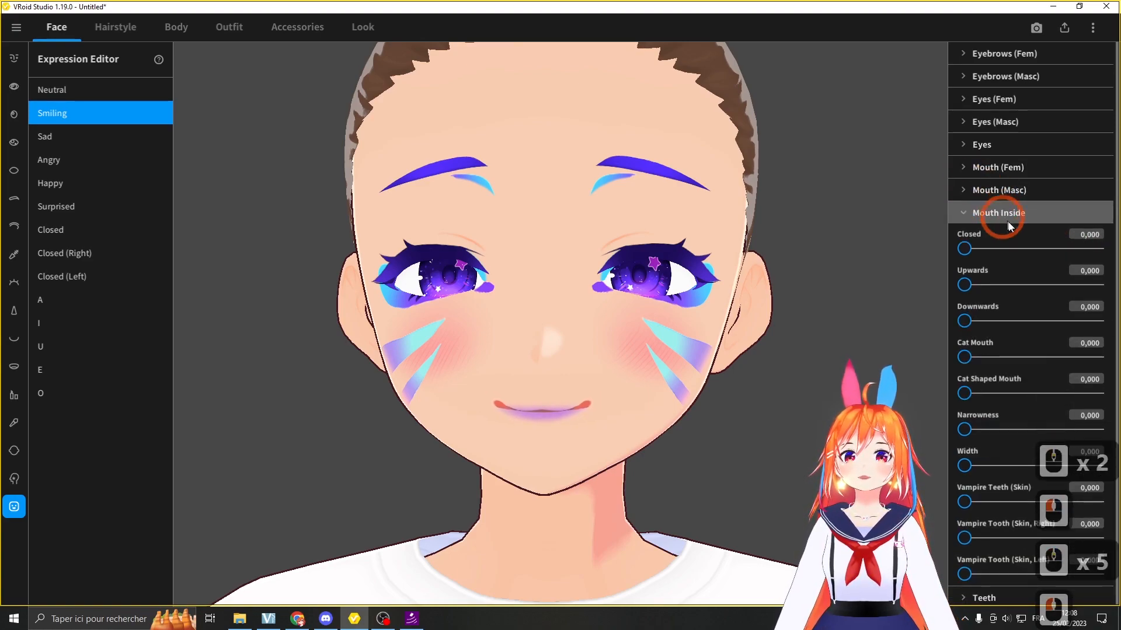
left_click(963, 213)
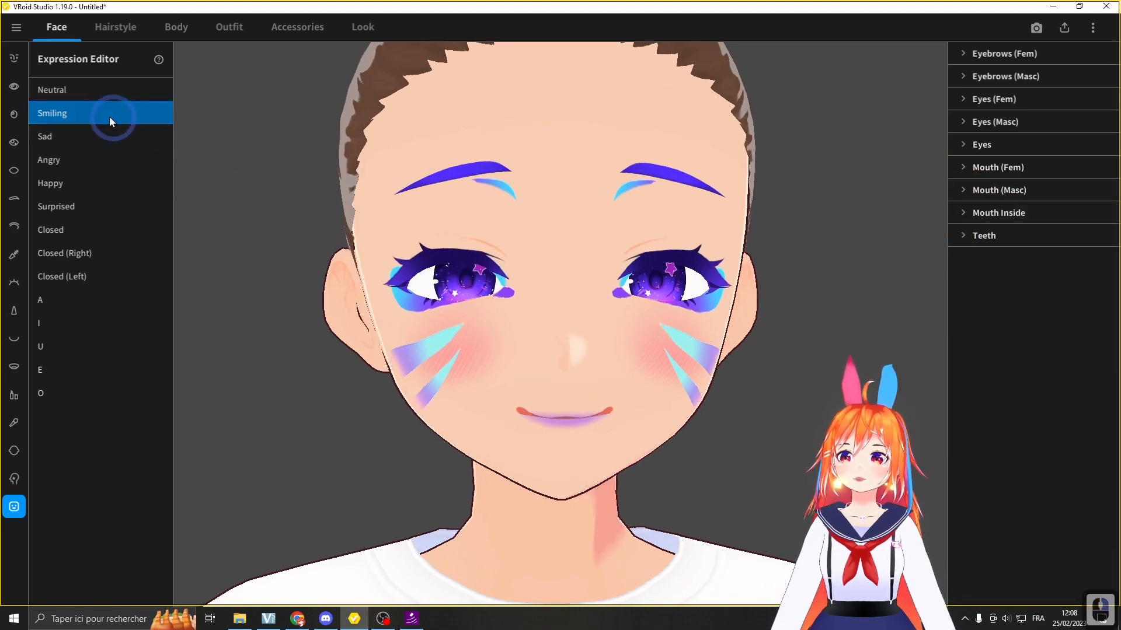
For the Sad expression, set Mouth (Fem) Sad to 0 and Angry to about 70.
left_click(79, 136)
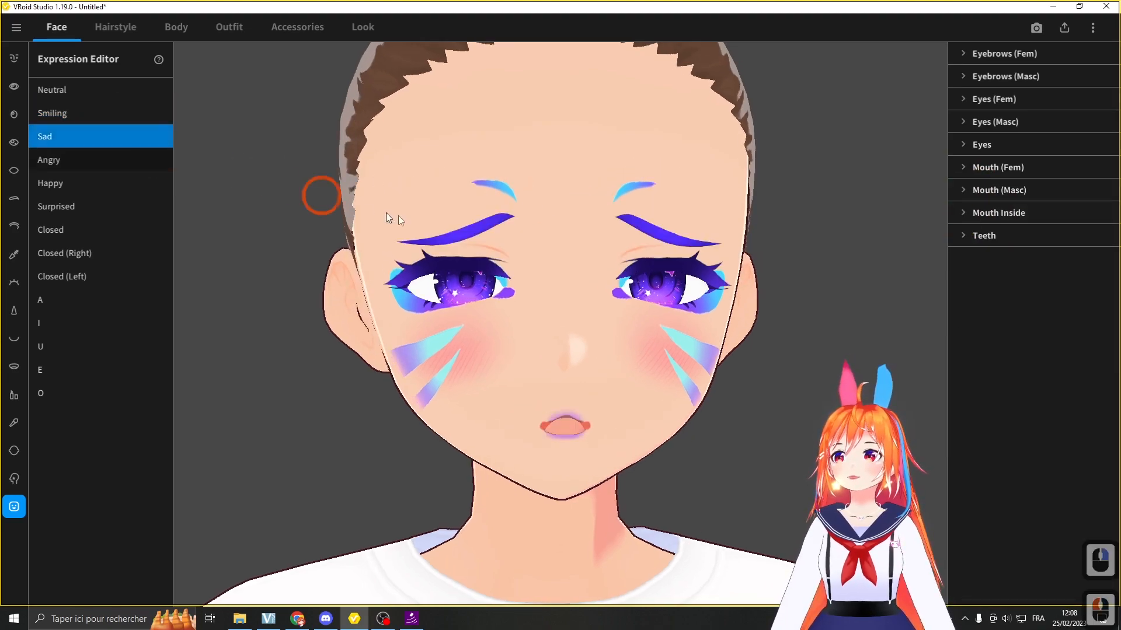
left_click(963, 189)
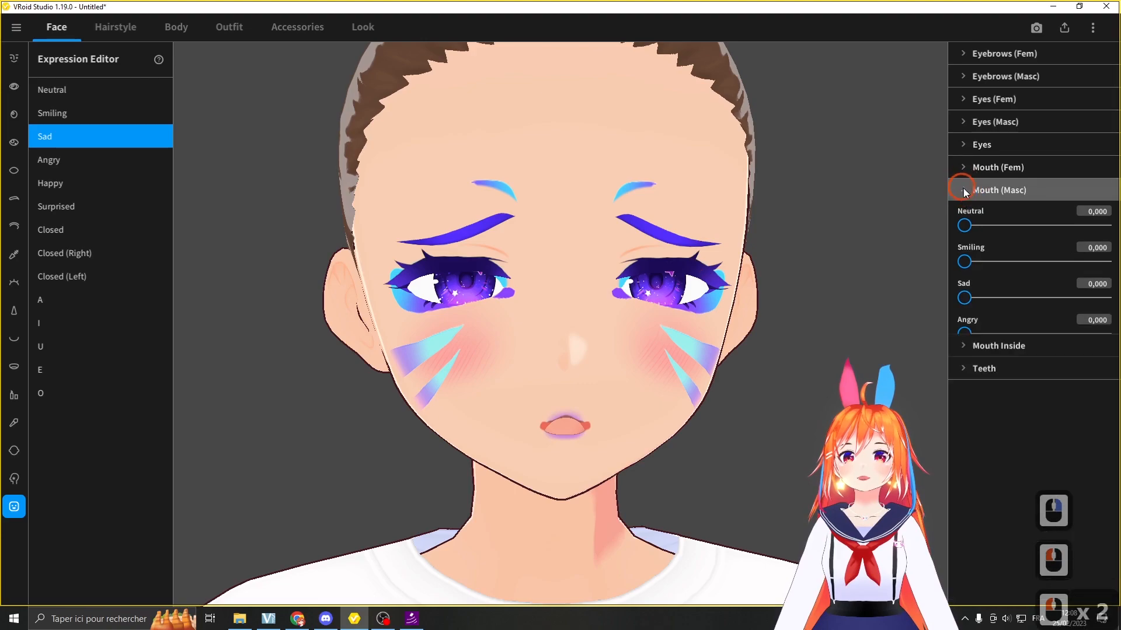
left_click(962, 190)
left_click(963, 214)
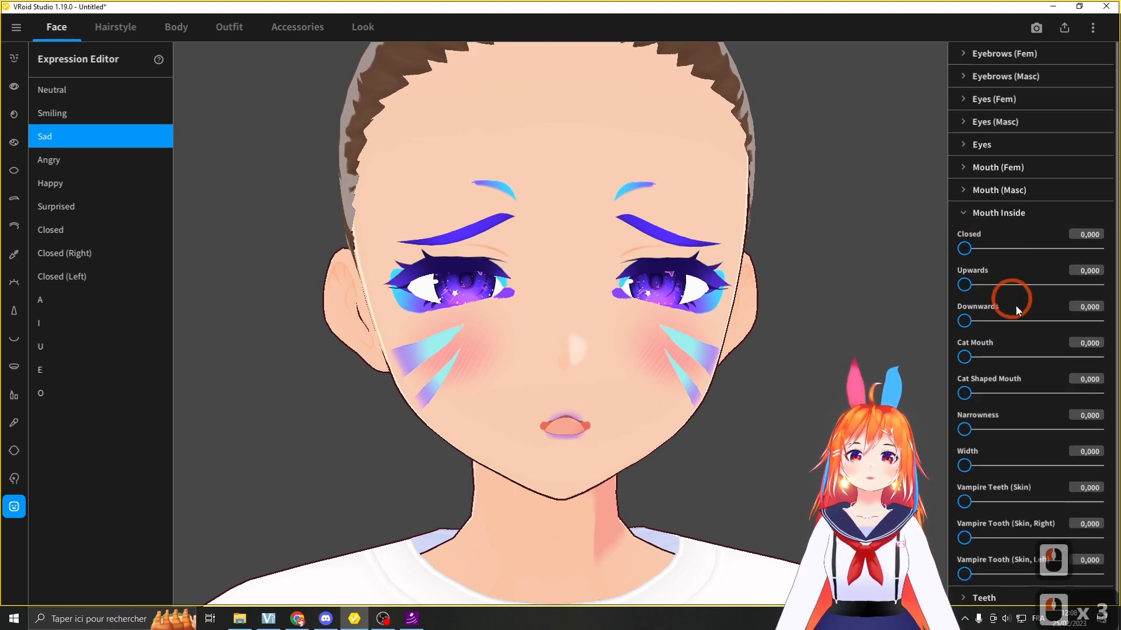
left_click(964, 167)
left_click_drag(1079, 275, 1026, 314)
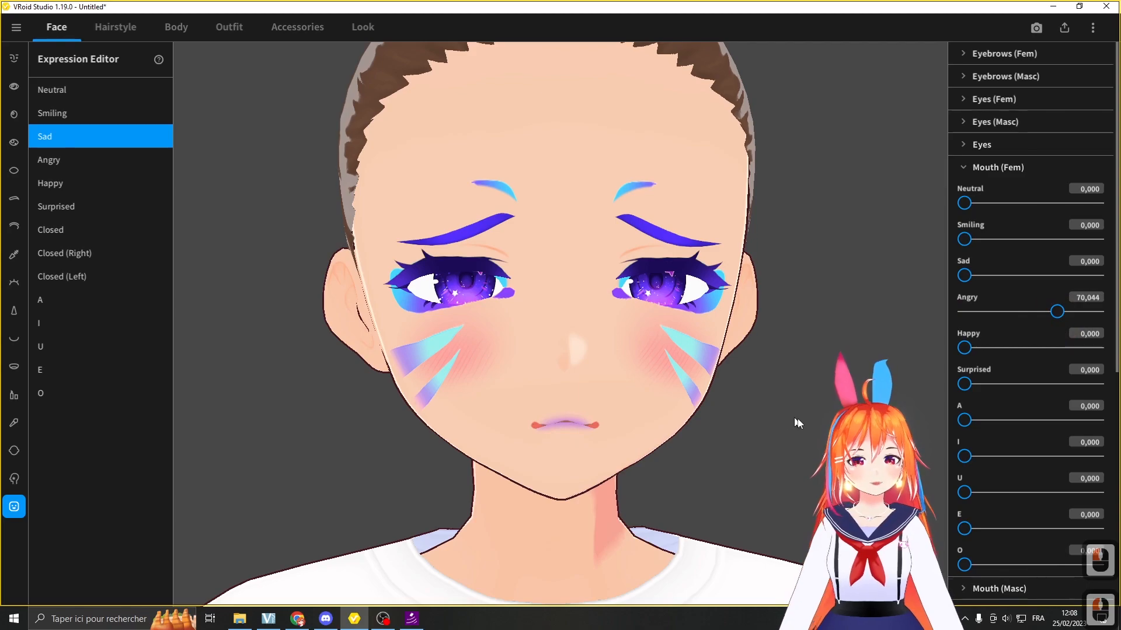
Soften the Angry expression by reducing its Mouth (Fem) Angry value to about half.
left_click(91, 157)
left_click_drag(1098, 313, 1028, 314)
left_click(998, 167)
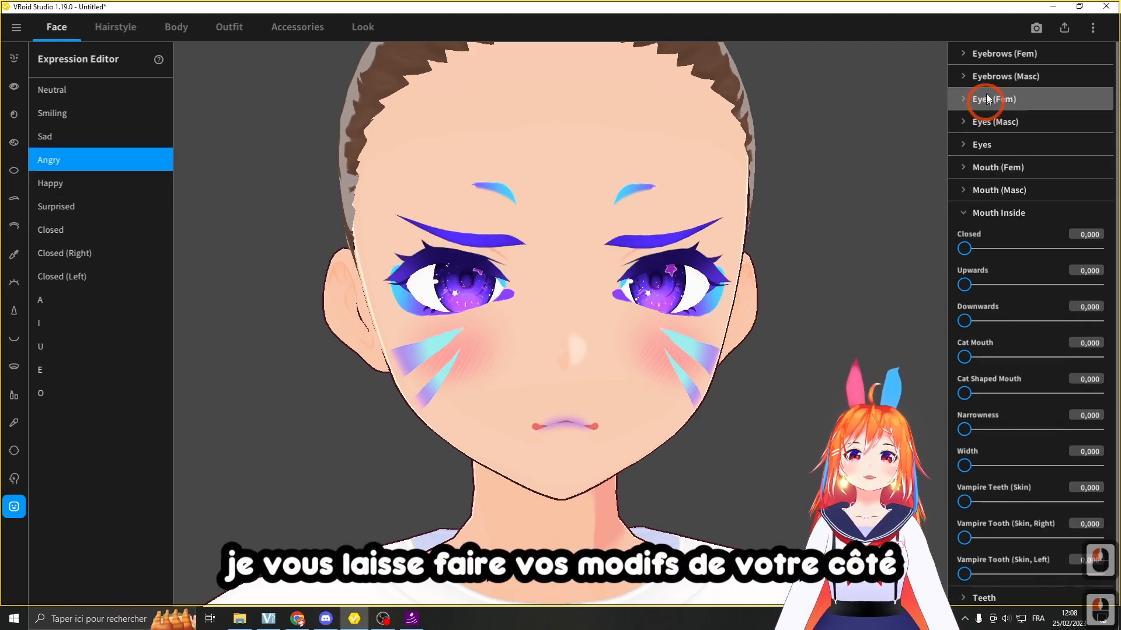
Reduce the Happy expression's Mouth (Fem) Happy value to a little over a third for a smaller open mouth.
left_click(1004, 53)
left_click(72, 183)
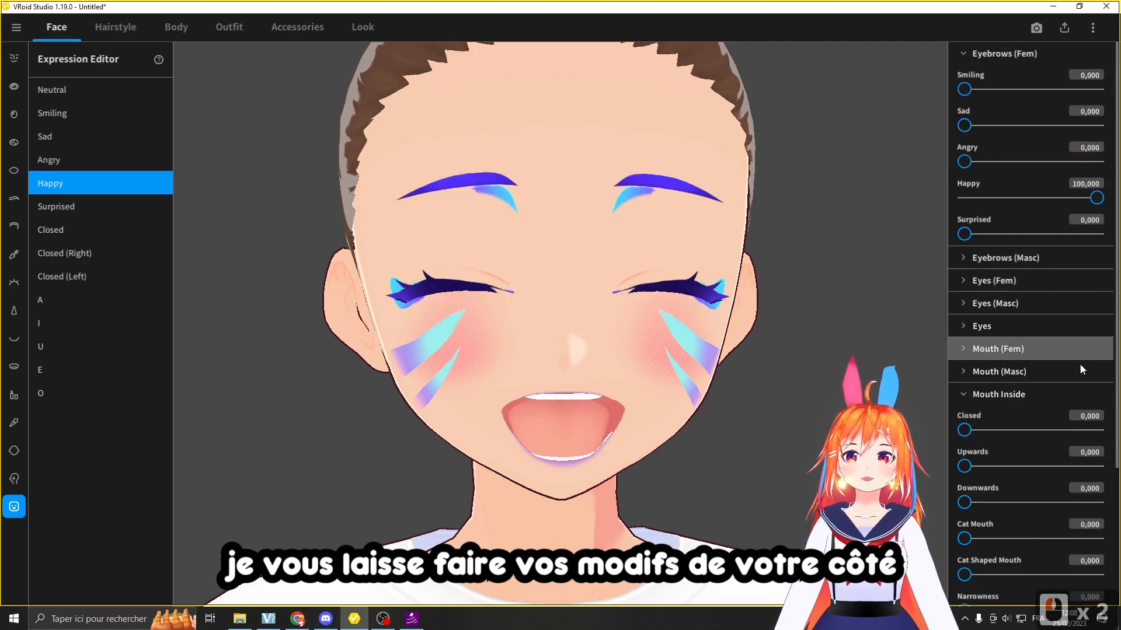
scroll(1073, 402, "down", 5)
left_click(998, 211)
left_click(992, 350)
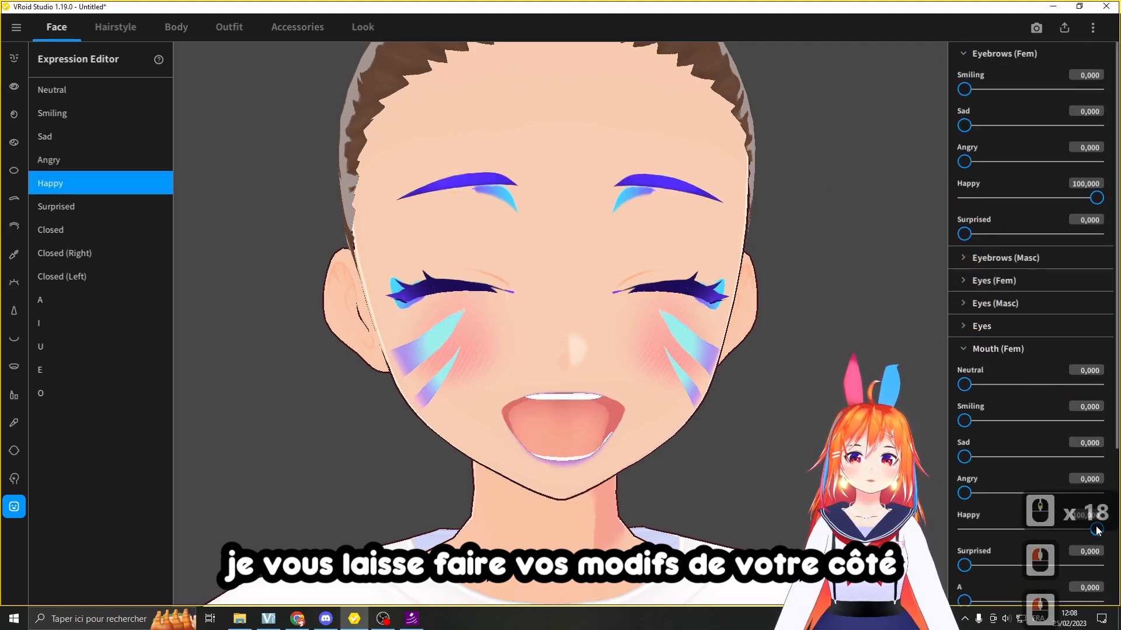
left_click_drag(1096, 530, 1014, 529)
scroll(813, 383, "down", 2)
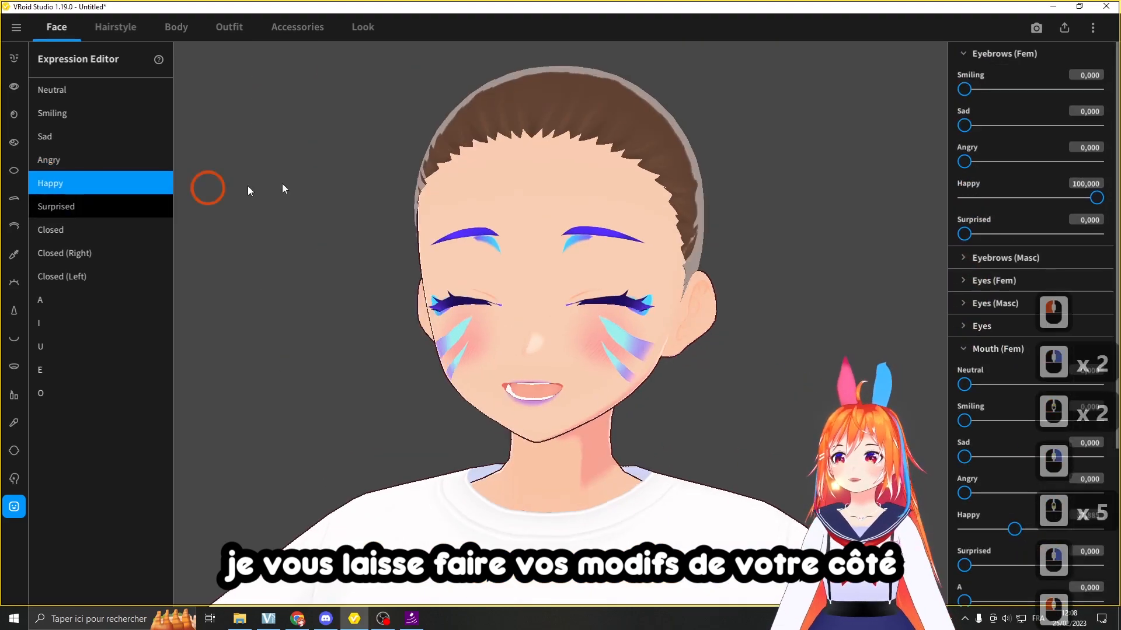
Preview the Surprised expression and examine the Eyes settings of the Closed expression.
left_click(67, 206)
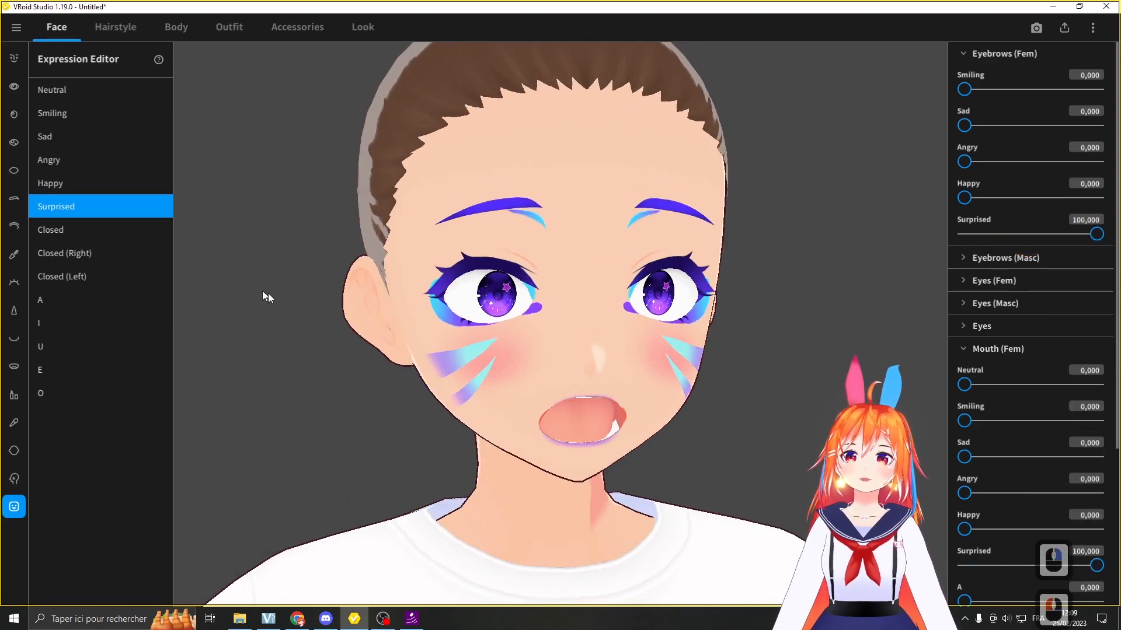
left_click(139, 231)
scroll(600, 225, "up", 3)
right_click_drag(327, 251, 990, 365)
scroll(993, 374, "down", 14)
scroll(958, 582, "up", 6)
left_click(964, 305)
left_click(963, 325)
left_click_drag(1057, 363, 1080, 434)
Check the Closed (Right) and Closed (Left) expressions and the vowel expressions A, I, U, E and O.
left_click(138, 252)
left_click(83, 275)
left_click(81, 299)
left_click(77, 322)
left_click(71, 346)
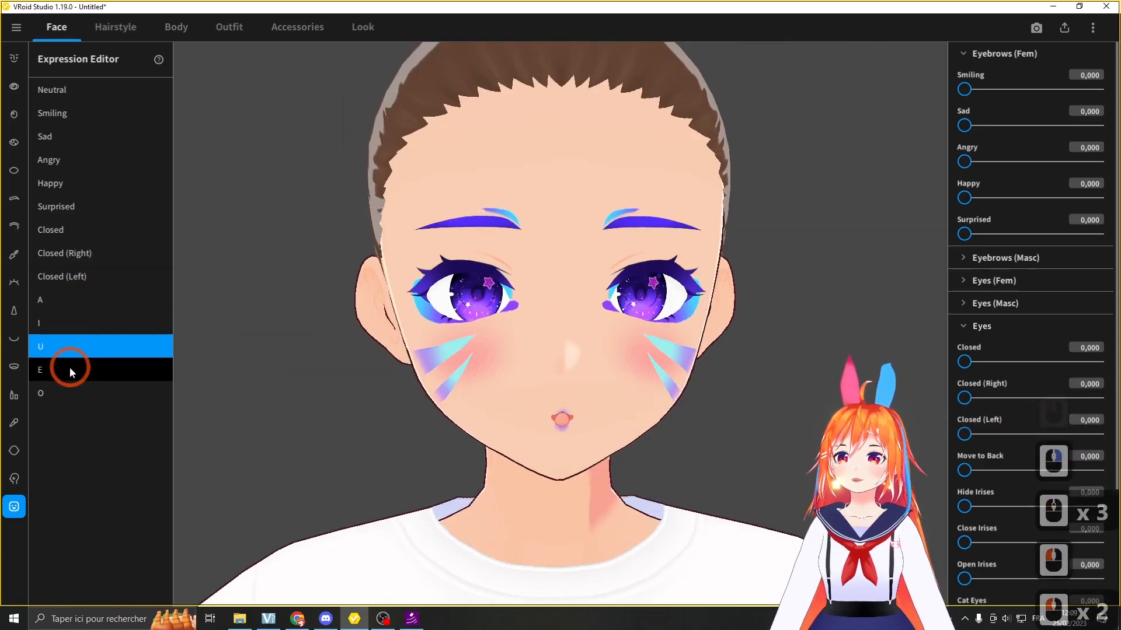
left_click(66, 369)
left_click(64, 393)
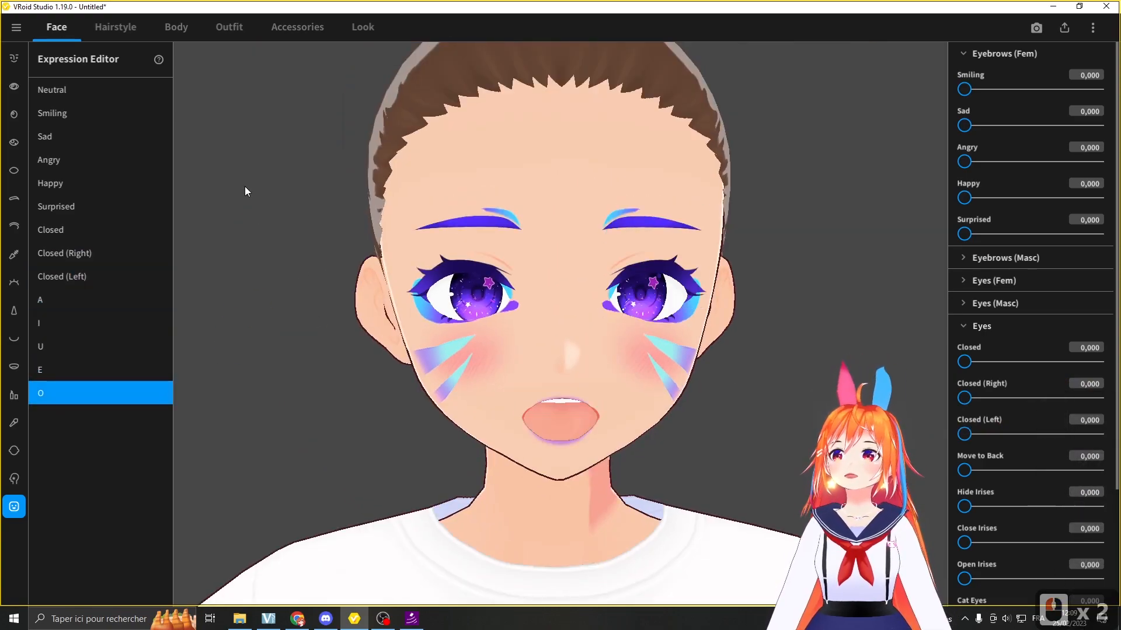
Save the model as "Avatar test" in VRoid format in the VROID test folder.
left_click(16, 27)
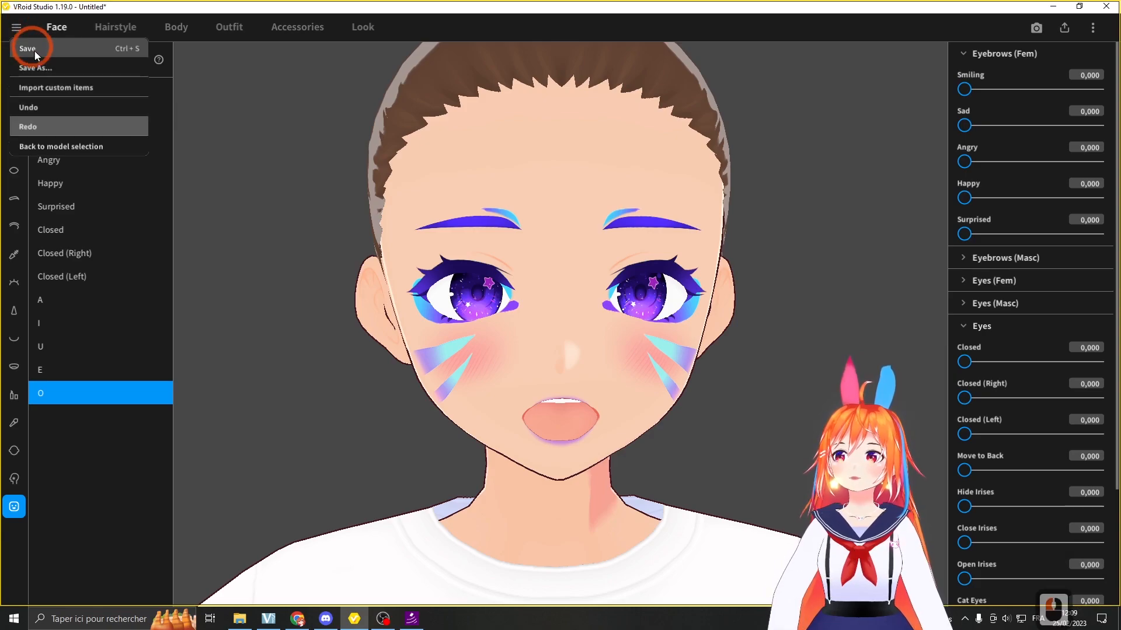
left_click(19, 34)
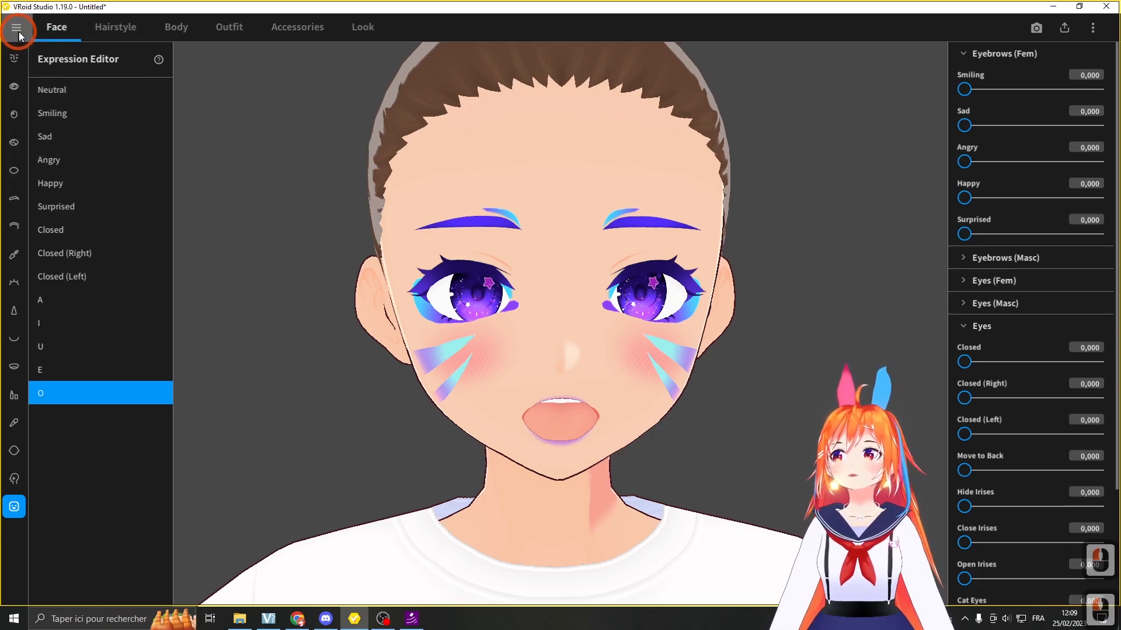
left_click(17, 30)
left_click(52, 70)
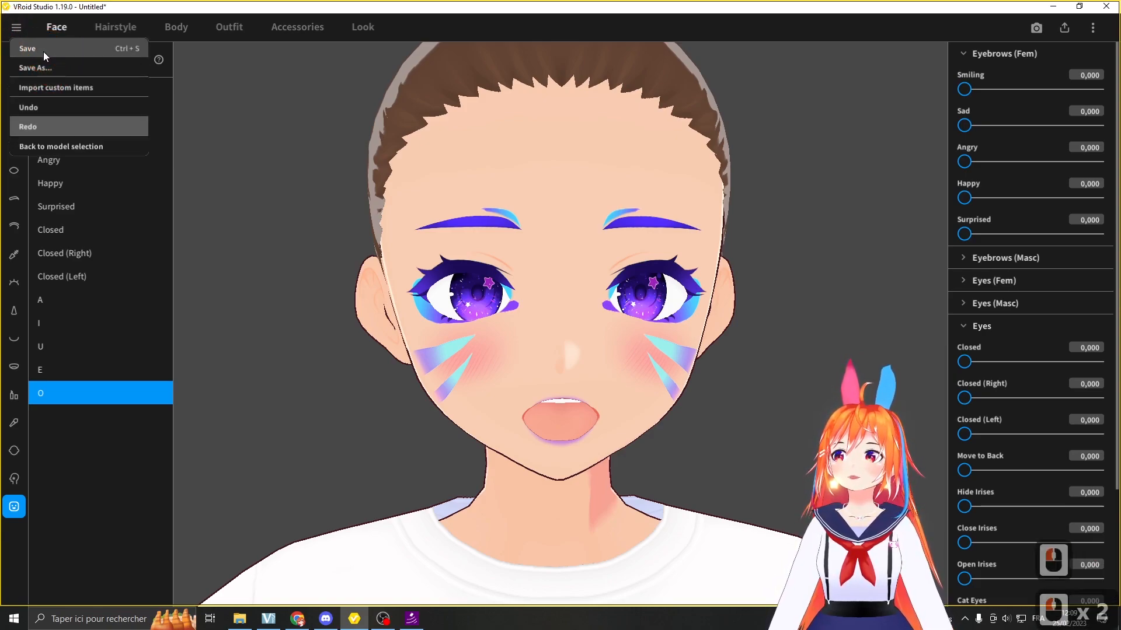
left_click(43, 50)
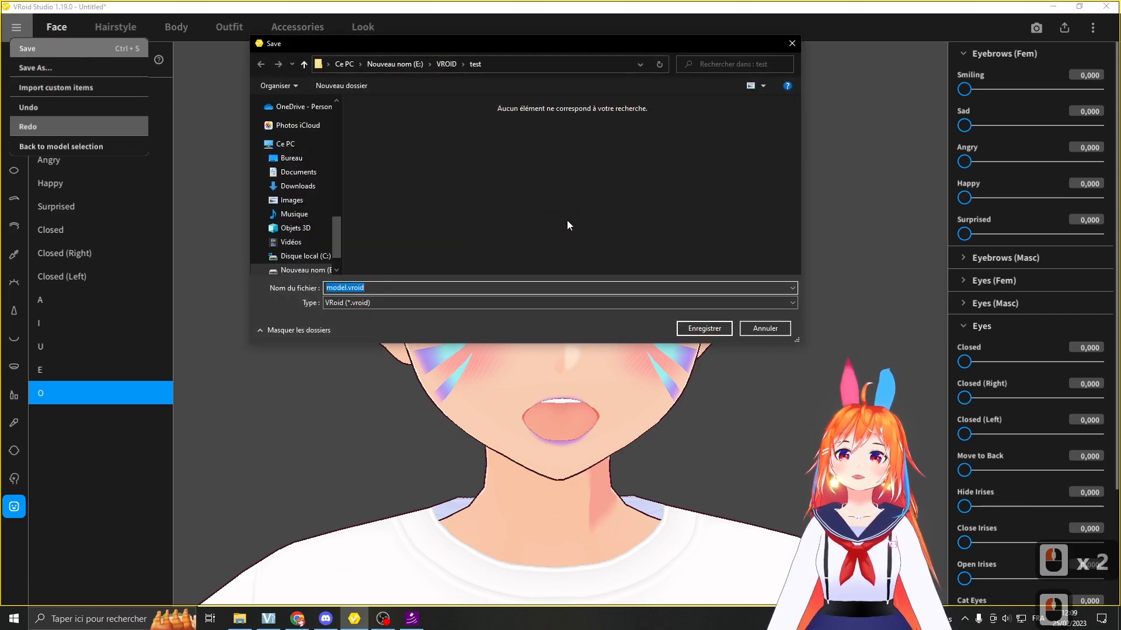
type("Avatar test")
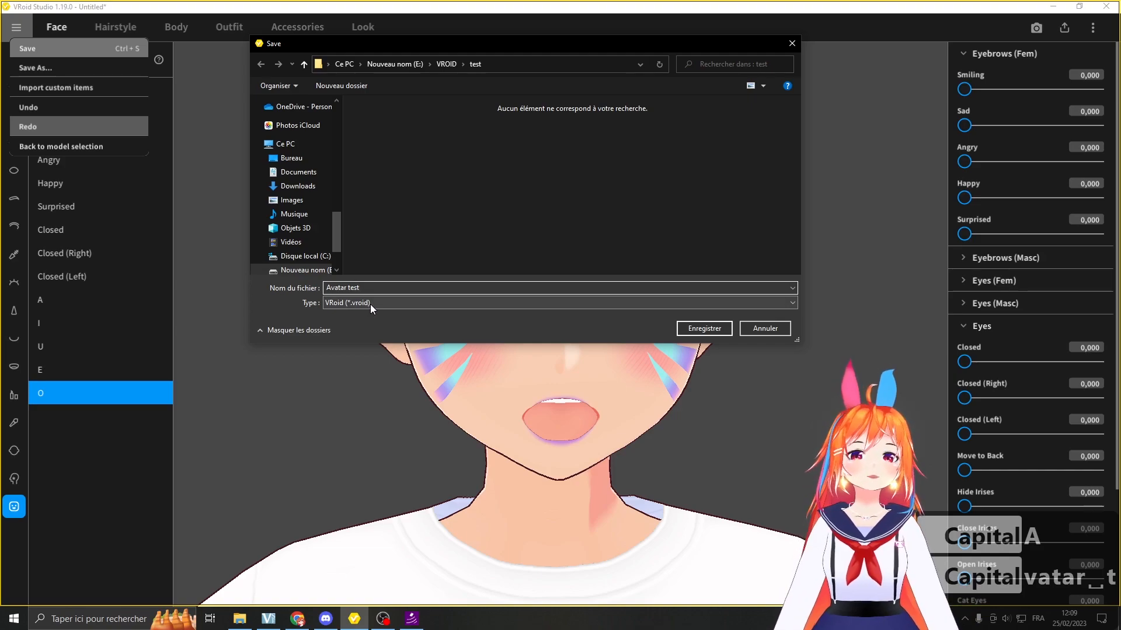
left_click(691, 330)
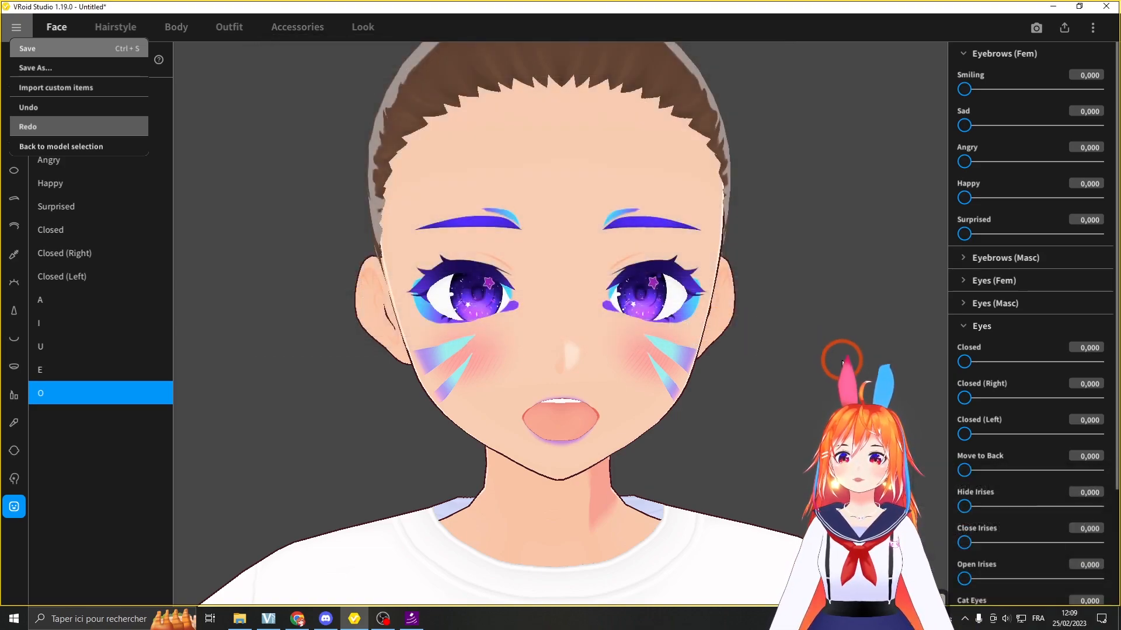
right_click_drag(825, 408, 596, 397)
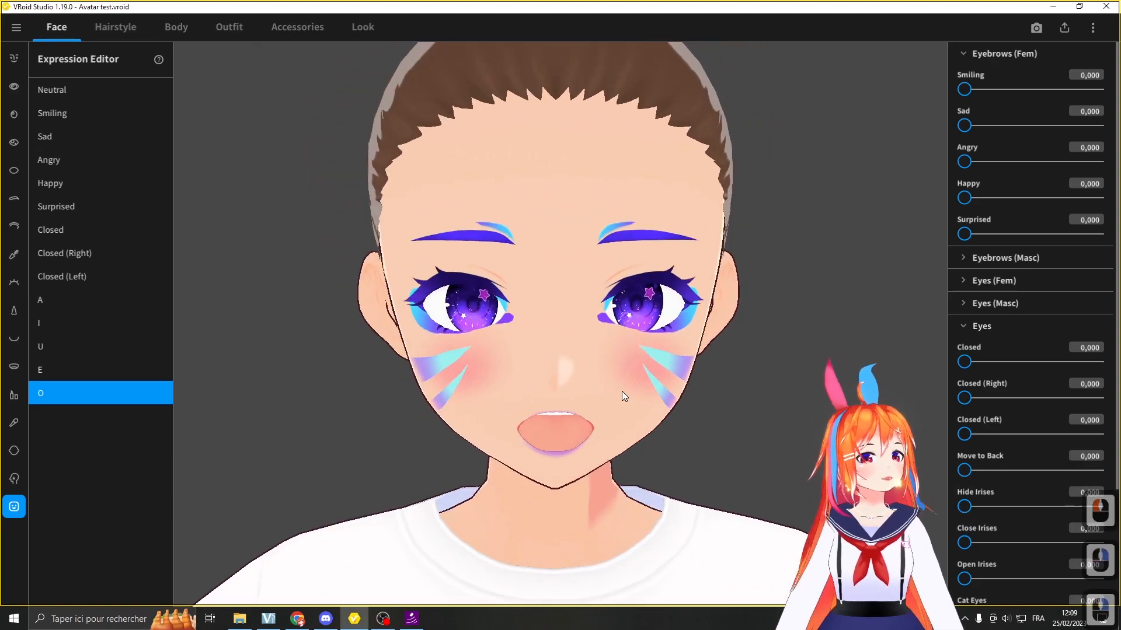